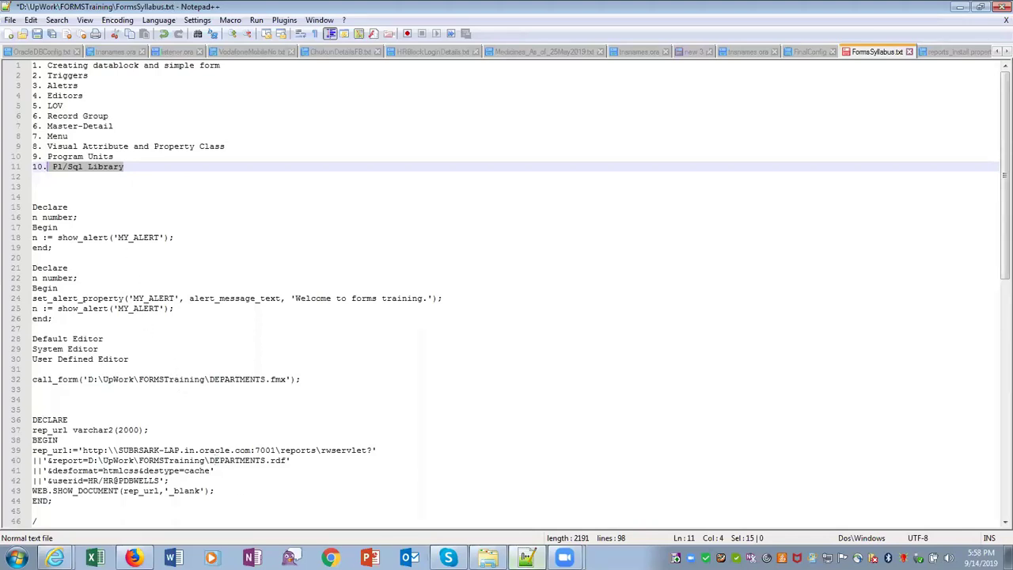
Glance at the Zoom page in Firefox, return to the FormsSyllabus notes, and open Start
{"action": "left_click", "coordinate": [133, 558]}
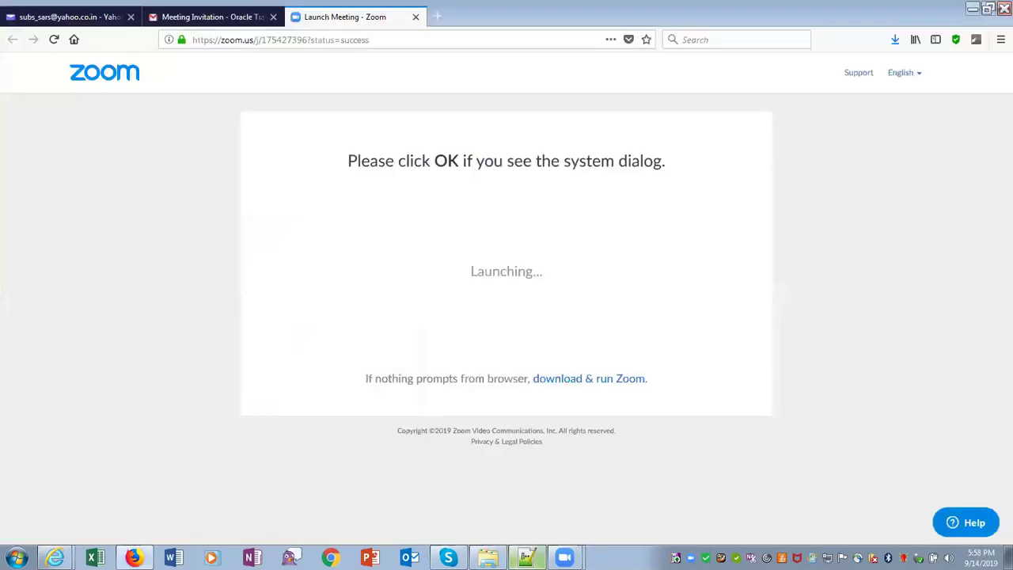
{"action": "left_click", "coordinate": [526, 558]}
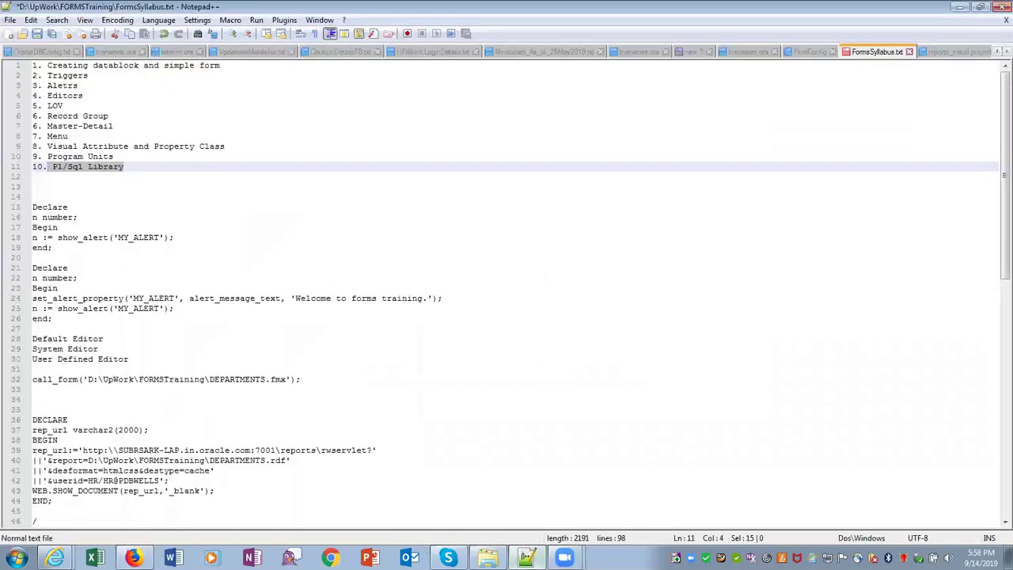
{"action": "left_click", "coordinate": [16, 558]}
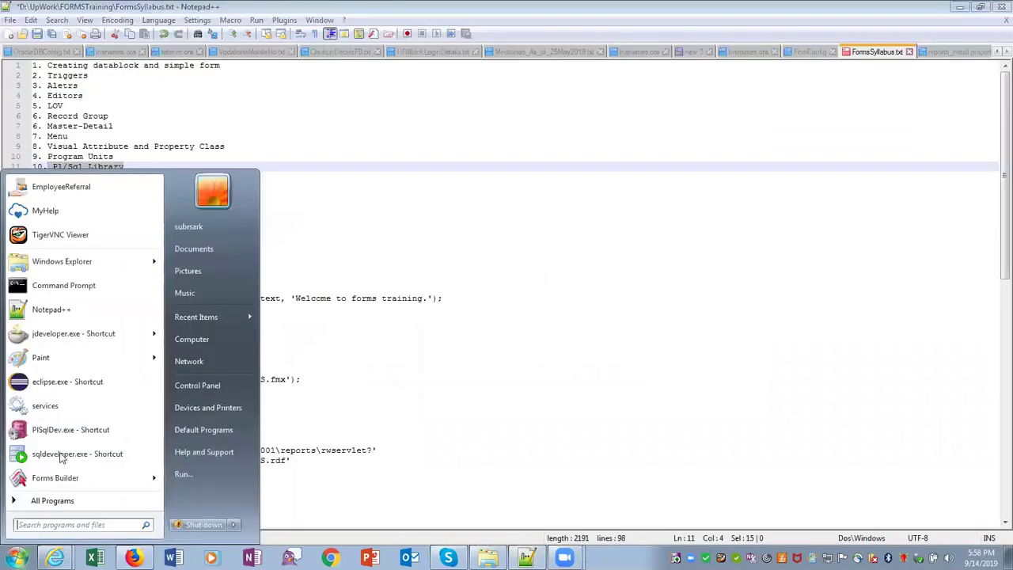
Launch Services maximized, widen the Name column, and select OracleServiceCDBORCL
{"action": "left_click", "coordinate": [65, 408]}
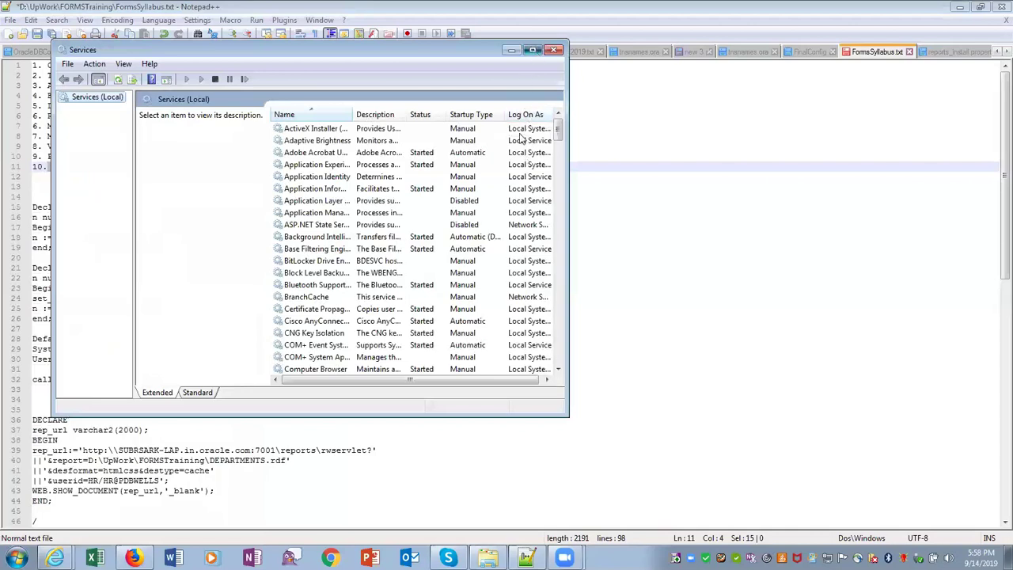
{"action": "left_click", "coordinate": [534, 50]}
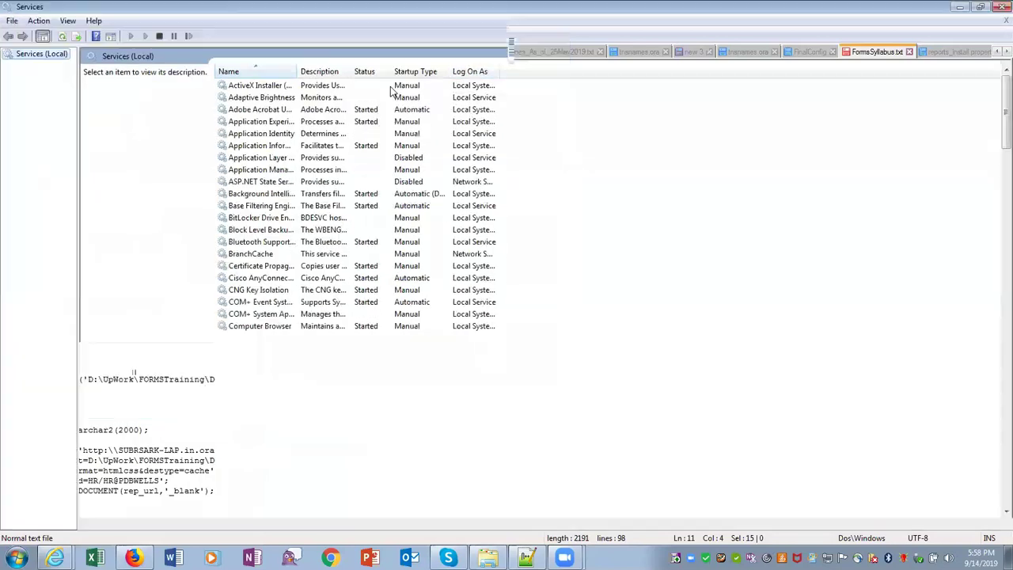
{"action": "double_click", "coordinate": [298, 72]}
{"action": "scroll", "coordinate": [342, 371], "scroll_direction": "down", "scroll_amount": 20}
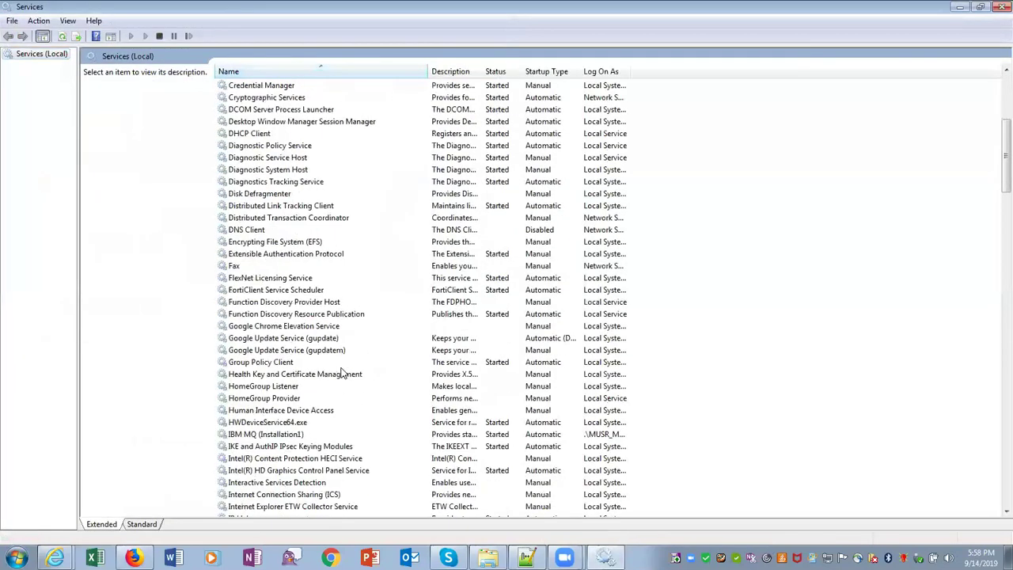
{"action": "scroll", "coordinate": [342, 372], "scroll_direction": "down", "scroll_amount": 6}
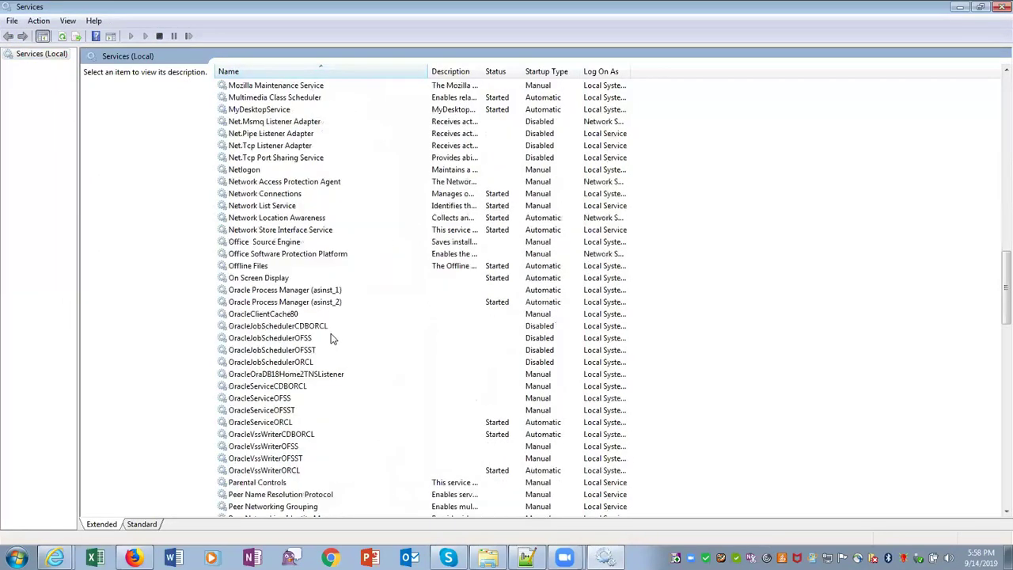
{"action": "left_click", "coordinate": [300, 388]}
Start OracleServiceCDBORCL and the OracleOraDB18Home2TNSListener service, then return to Notepad++
{"action": "right_click", "coordinate": [311, 391]}
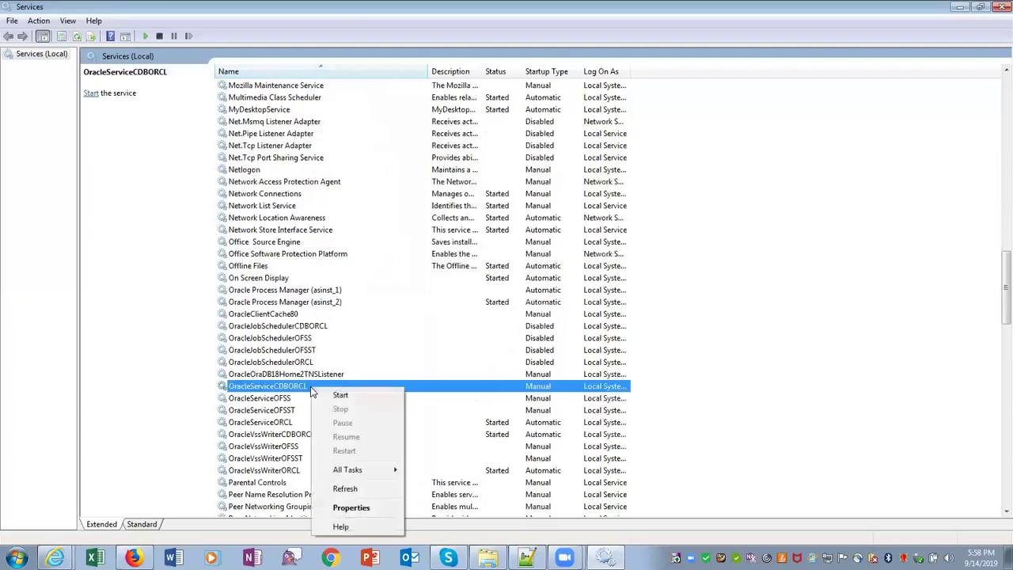
{"action": "left_click", "coordinate": [340, 396]}
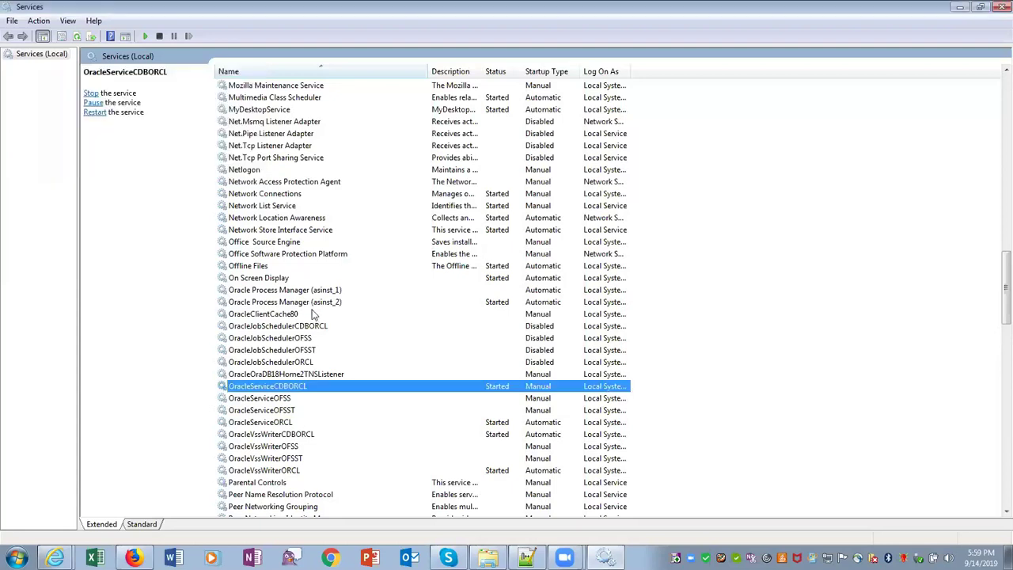
{"action": "left_click", "coordinate": [323, 376]}
{"action": "right_click", "coordinate": [322, 376]}
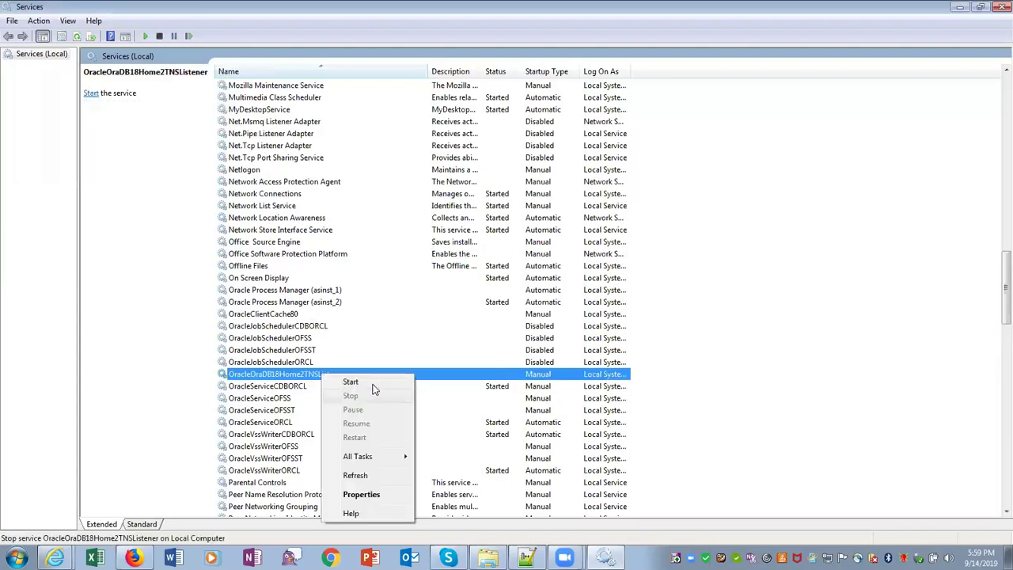
{"action": "left_click", "coordinate": [374, 388]}
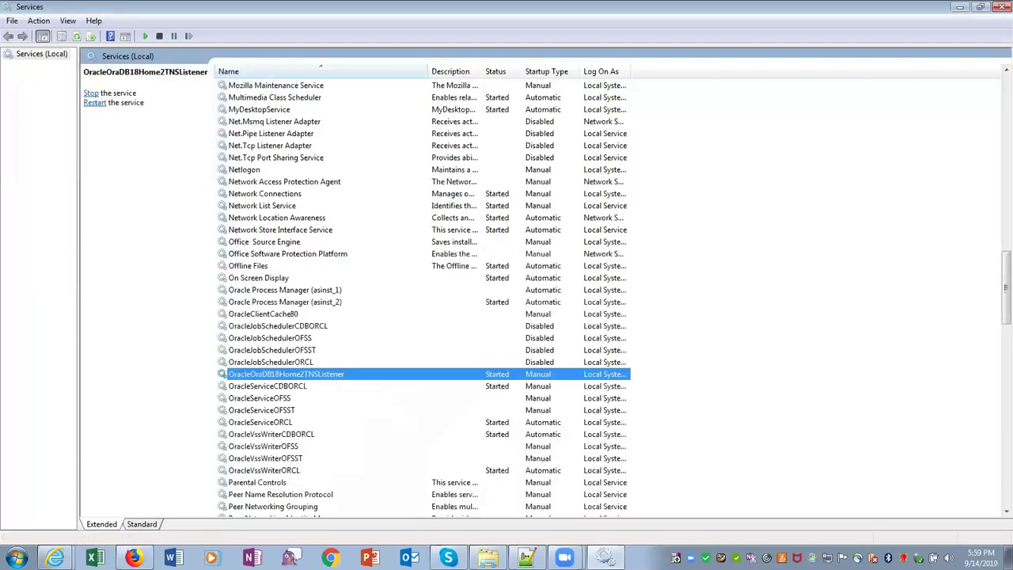
{"action": "left_click", "coordinate": [523, 559]}
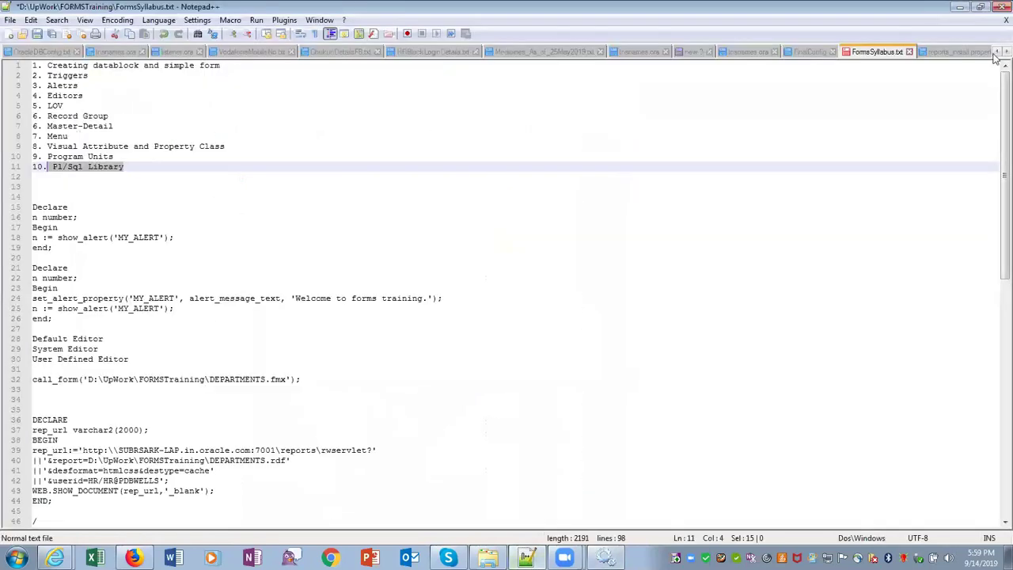
Scroll the Notepad++ tab row back and switch to OracleDBConfig.txt
{"action": "left_click", "coordinate": [995, 52]}
{"action": "left_click", "coordinate": [995, 52]}
{"action": "left_click", "coordinate": [995, 52]}
{"action": "left_click", "coordinate": [995, 52]}
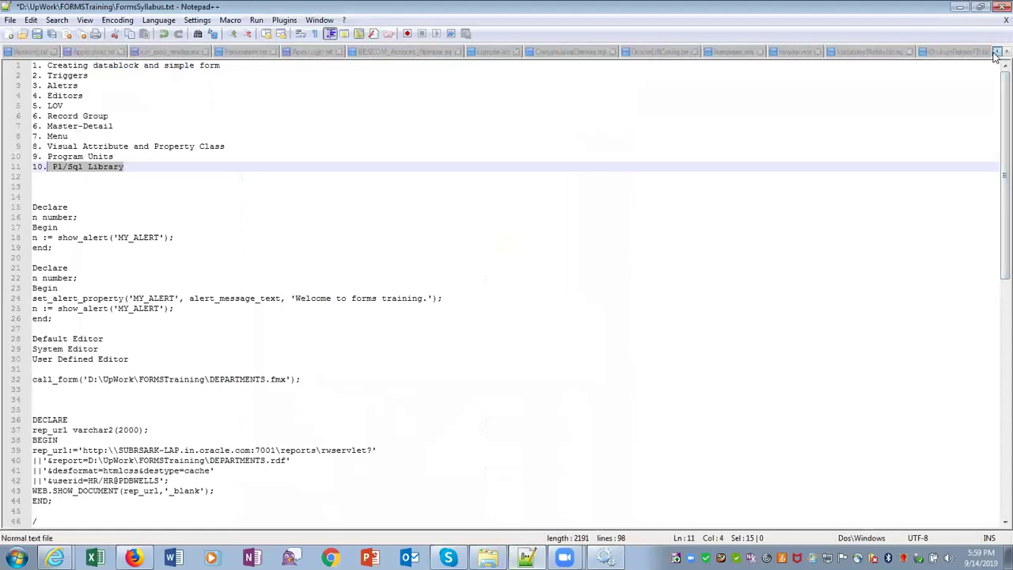
{"action": "left_click", "coordinate": [659, 52]}
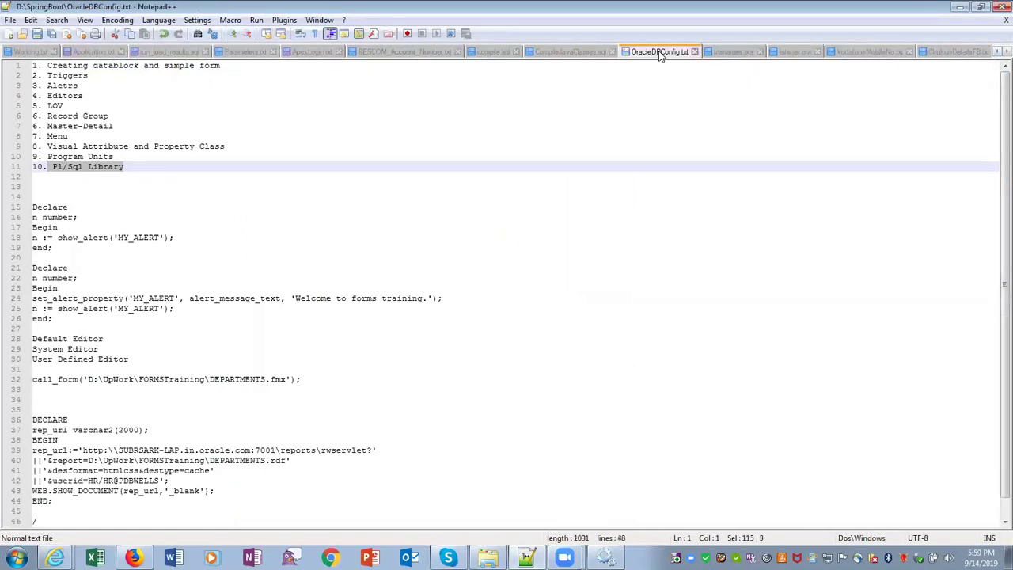
Launch cmd from Run and copy the three environment set lines into reach
{"action": "left_click", "coordinate": [17, 558]}
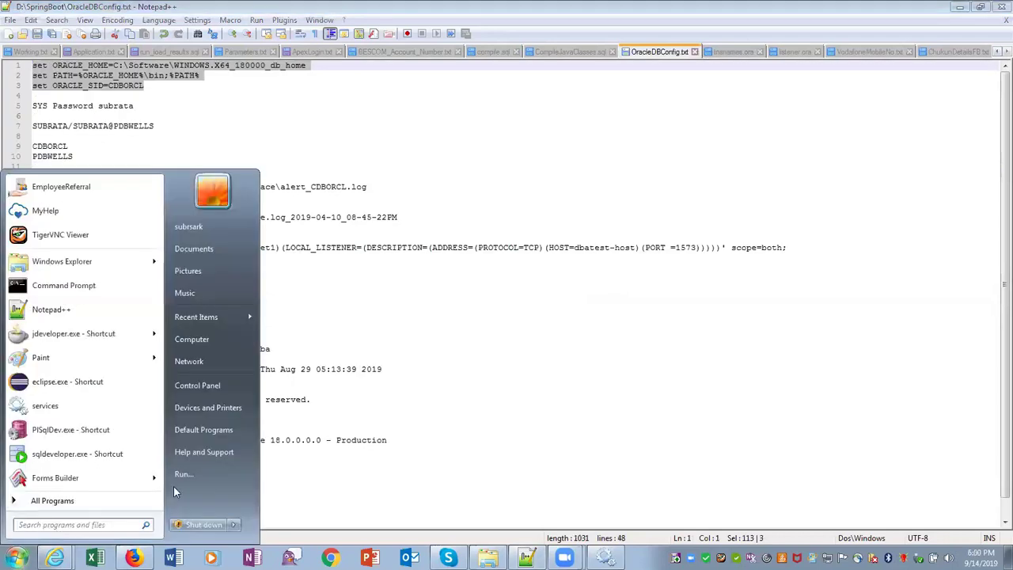
{"action": "left_click", "coordinate": [178, 475]}
{"action": "key", "text": "Return"}
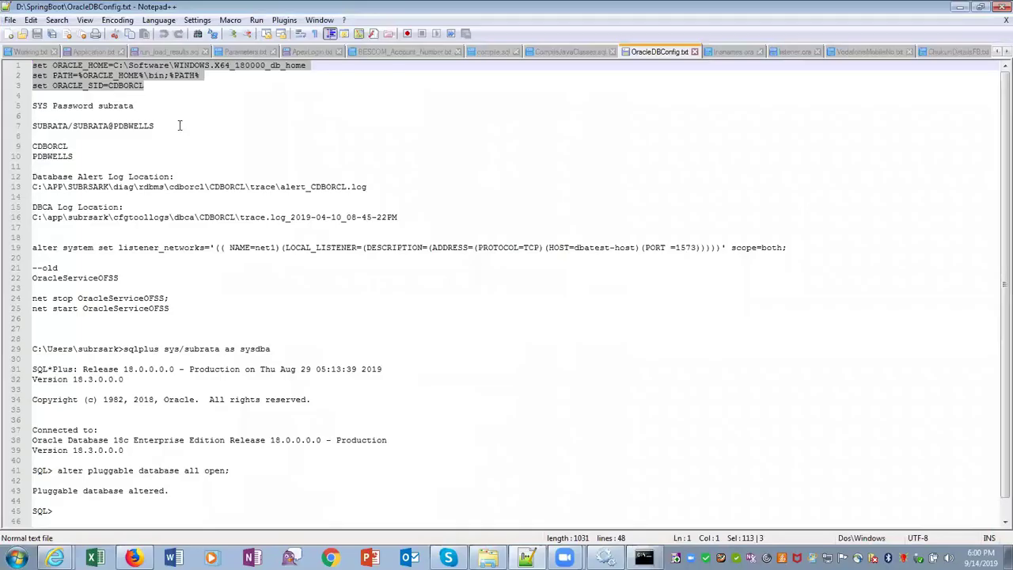
{"action": "key", "text": "ctrl+c"}
{"action": "key", "text": "alt+Tab"}
Paste and run the set commands, then connect with sqlplus as sys as sysdba
{"action": "right_click", "coordinate": [171, 99]}
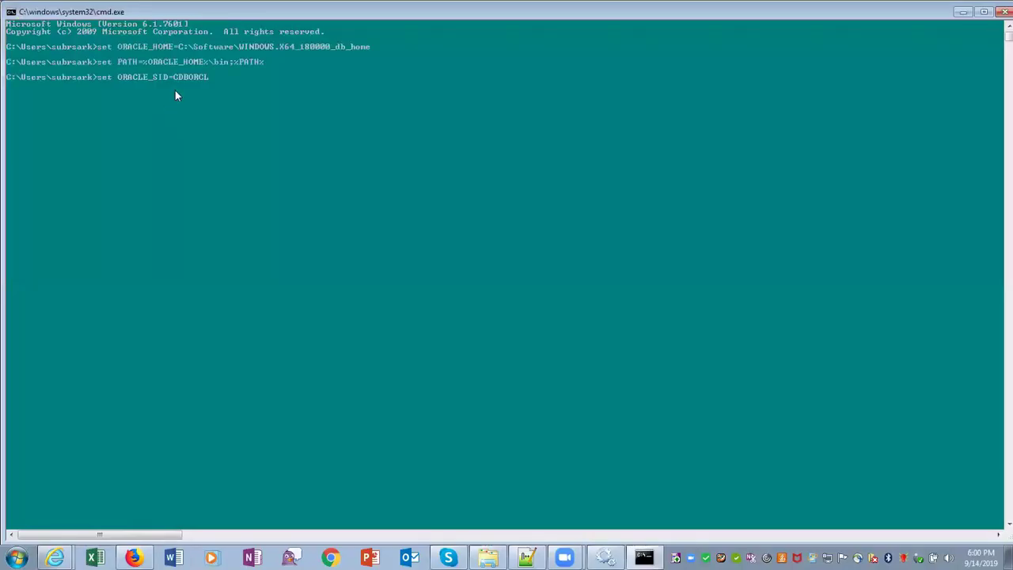
{"action": "key", "text": "Return"}
{"action": "key", "text": "BackSpace"}
{"action": "key", "text": "BackSpace"}
{"action": "key", "text": "BackSpace"}
{"action": "key", "text": "BackSpace"}
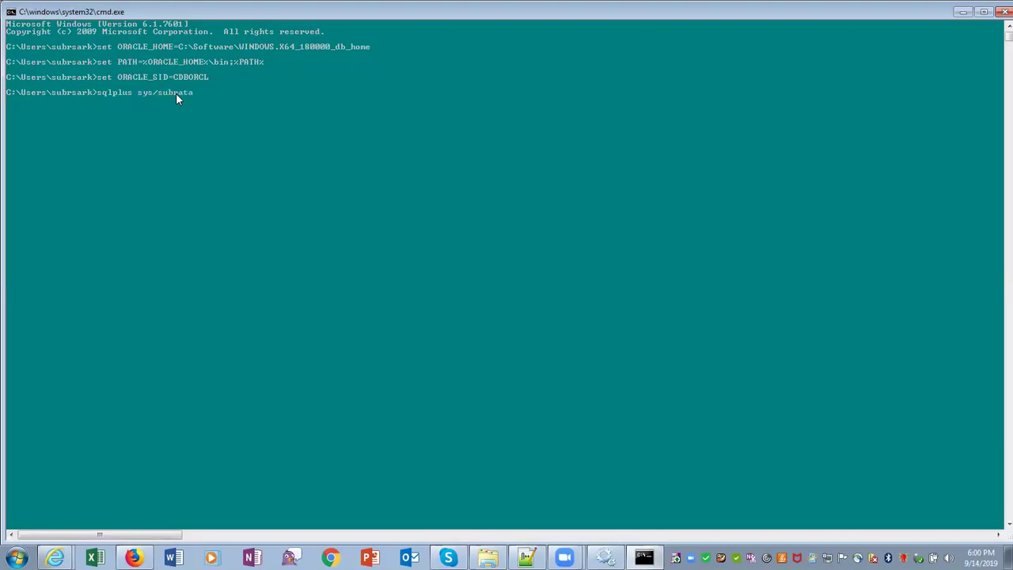
{"action": "key", "text": "Return"}
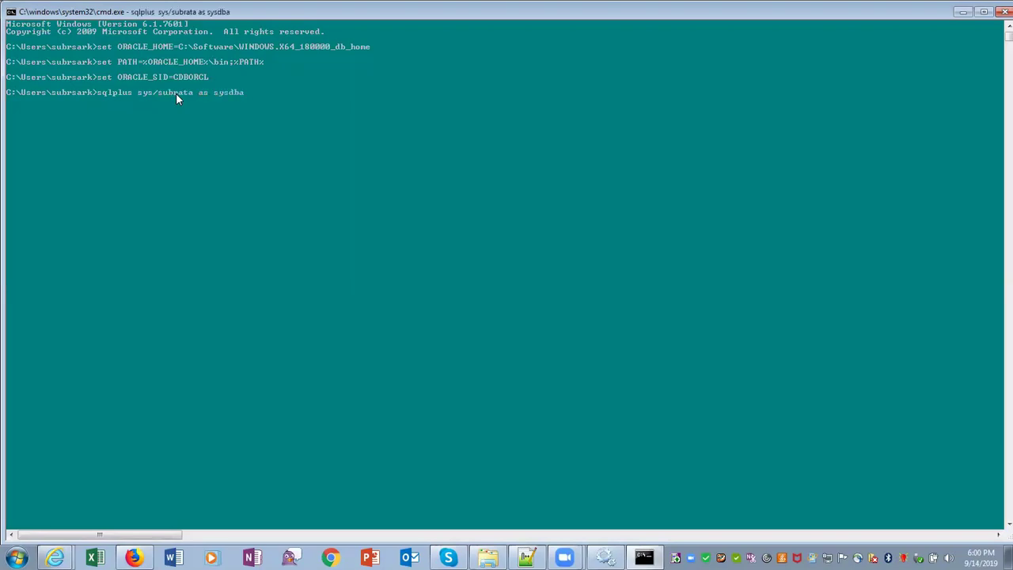
Run 'alter pluggable database all open;' and minimize the console
{"action": "type", "text": "al"}
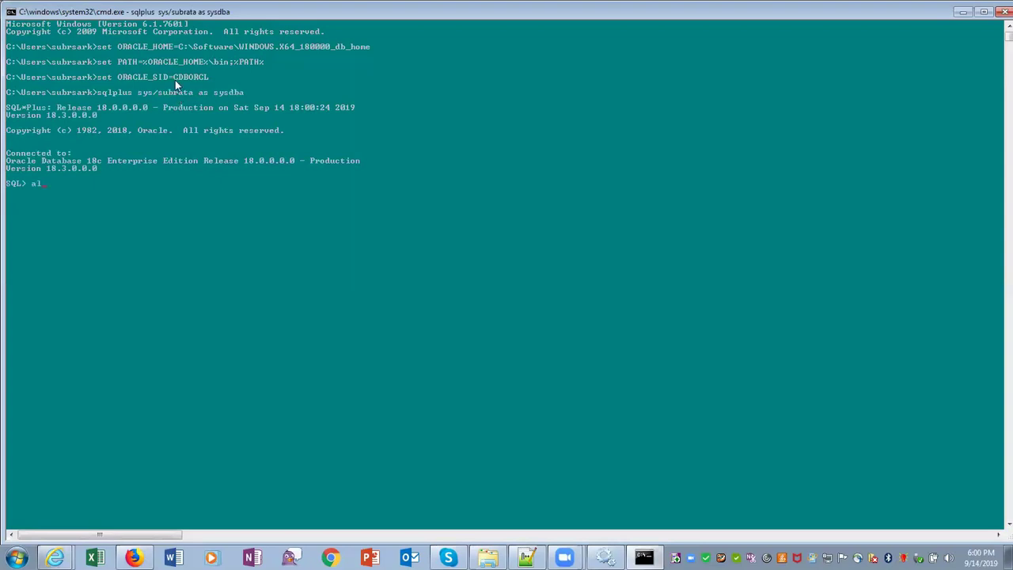
{"action": "type", "text": "ter pluggable database all "}
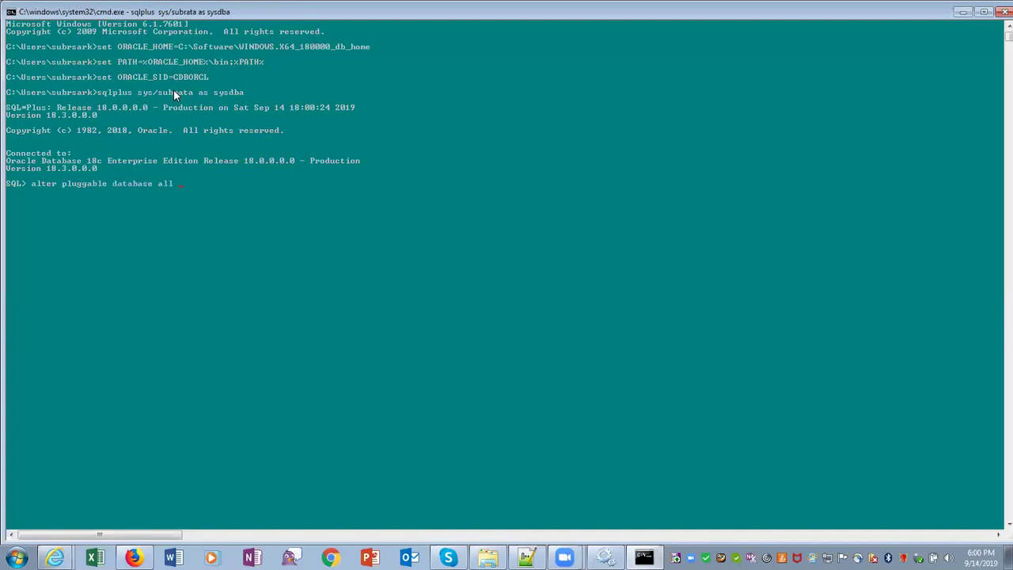
{"action": "type", "text": "open;"}
{"action": "key", "text": "Return"}
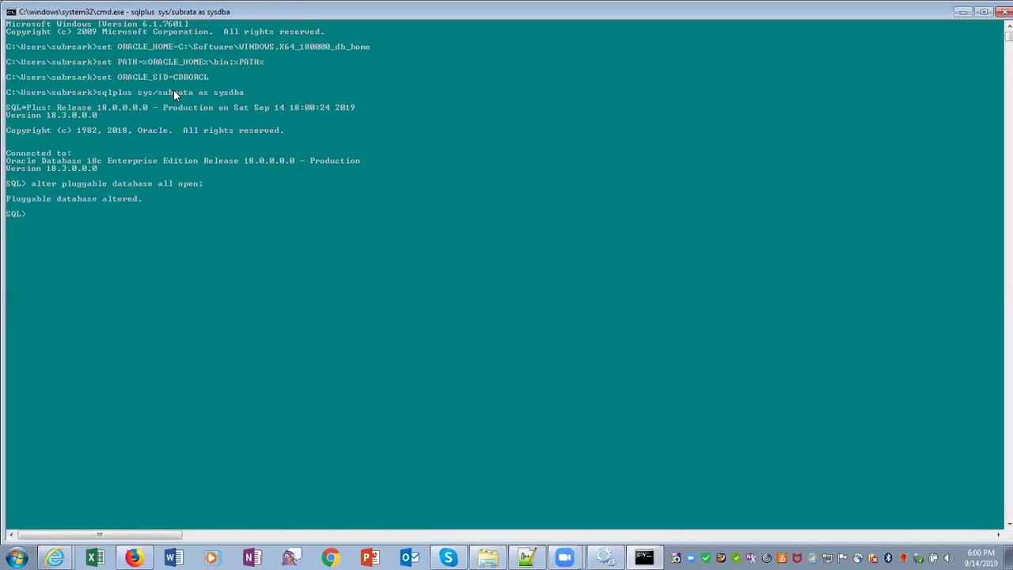
{"action": "left_click", "coordinate": [963, 12]}
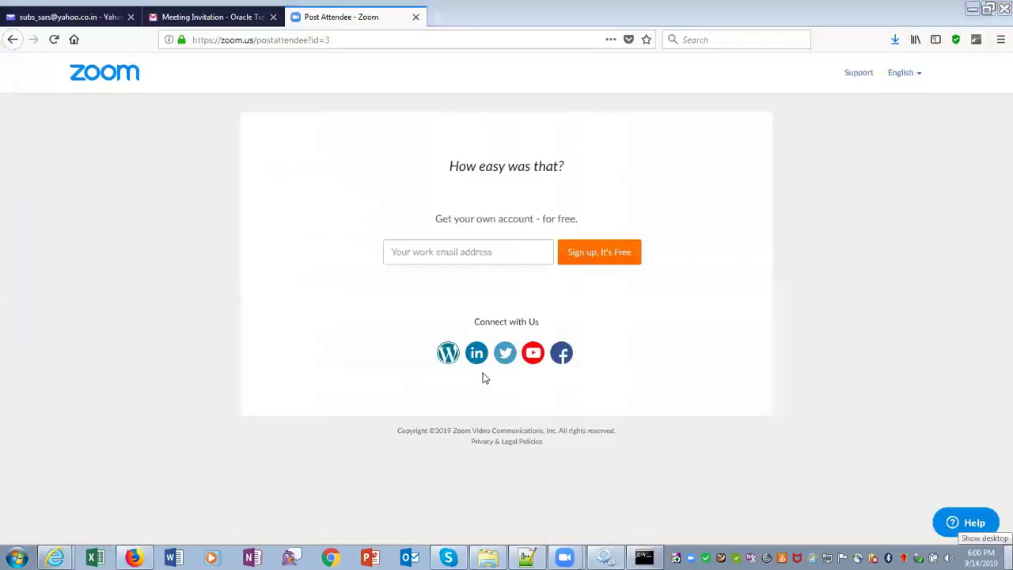
Launch PL/SQL Developer from the desktop, log on with the saved PDBWELLS logon, dismiss Crash Recovery
{"action": "key", "text": "super+d"}
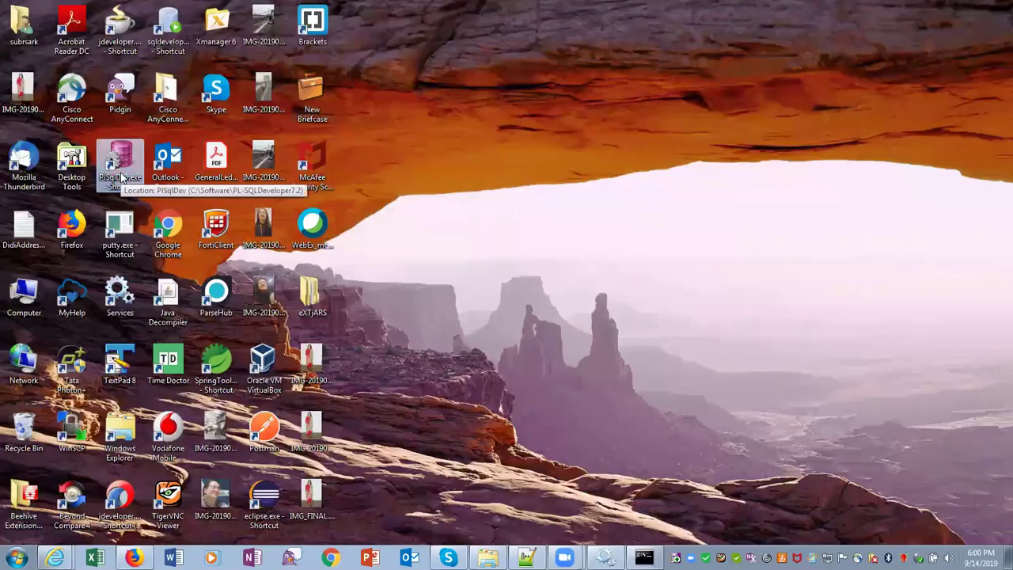
{"action": "double_click", "coordinate": [121, 178]}
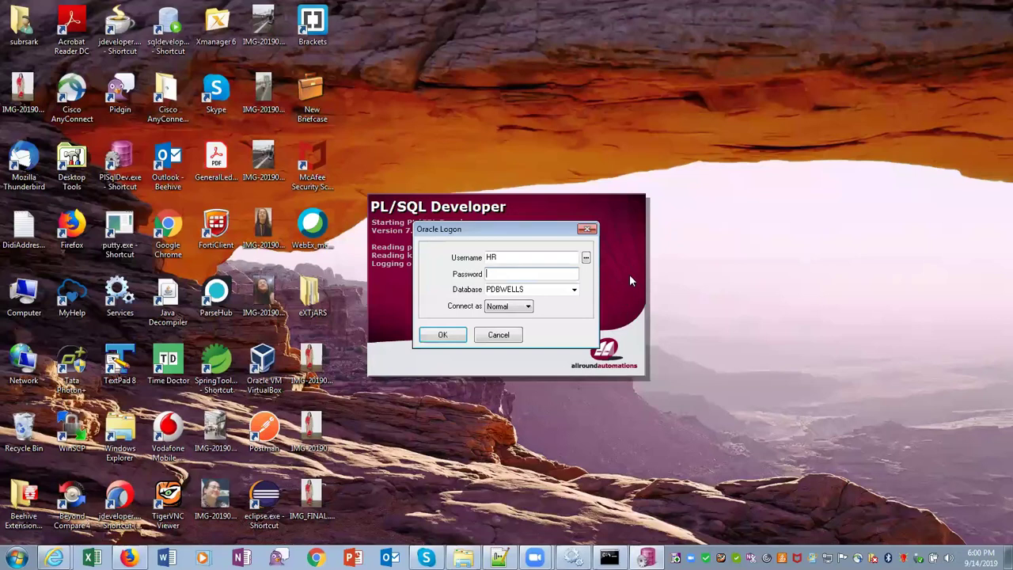
{"action": "left_click", "coordinate": [586, 257]}
{"action": "left_click", "coordinate": [617, 285]}
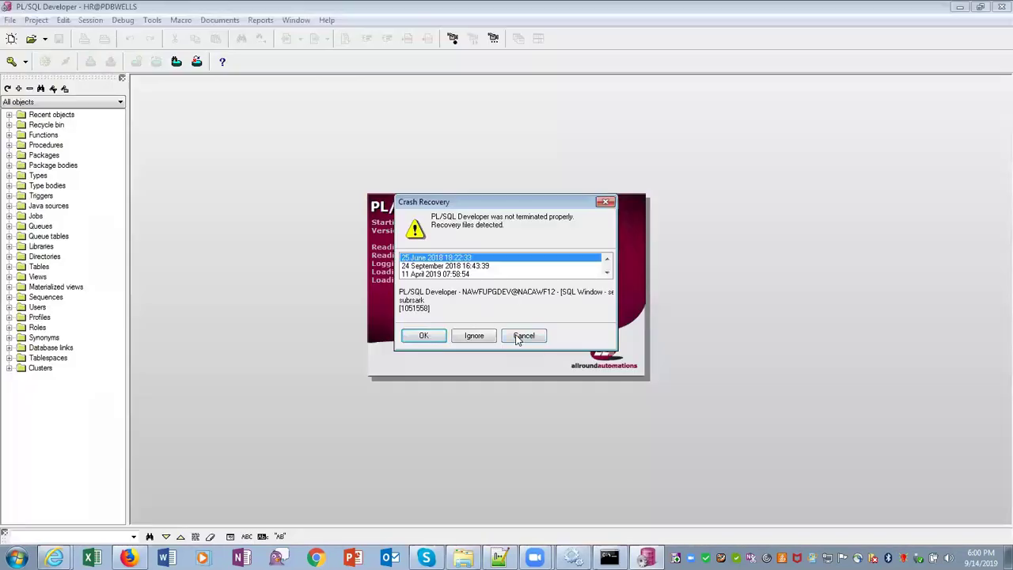
{"action": "left_click", "coordinate": [519, 337]}
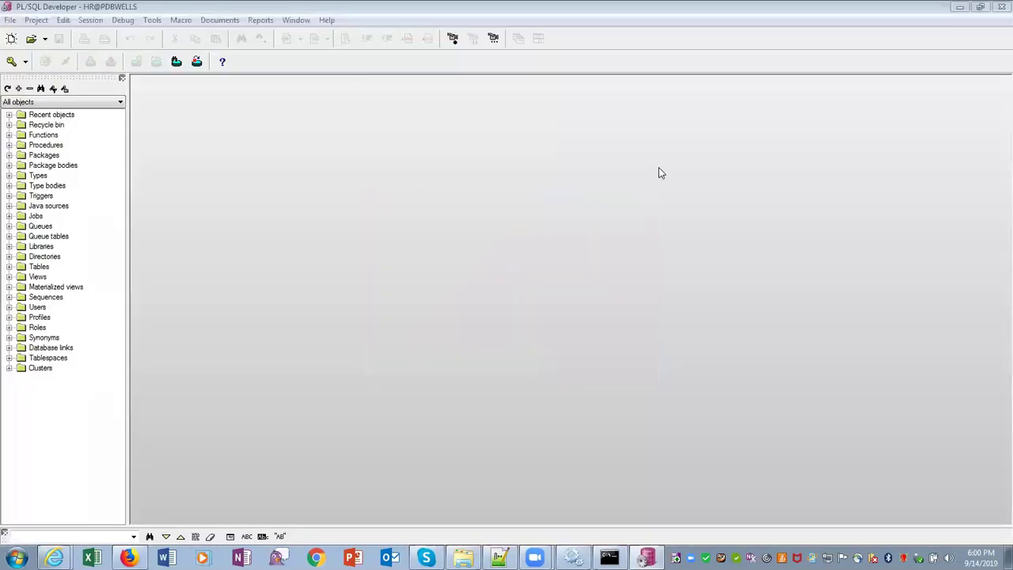
Filter the object browser to My objects, expand Tables, and query data from EMPLOYEES
{"action": "left_click", "coordinate": [10, 101]}
{"action": "left_click", "coordinate": [11, 130]}
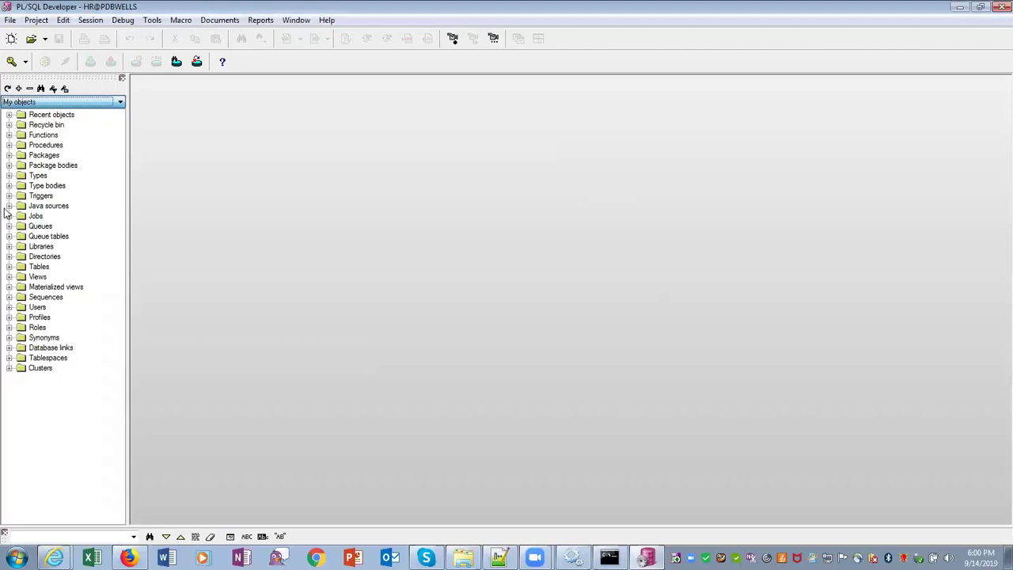
{"action": "left_click", "coordinate": [8, 266]}
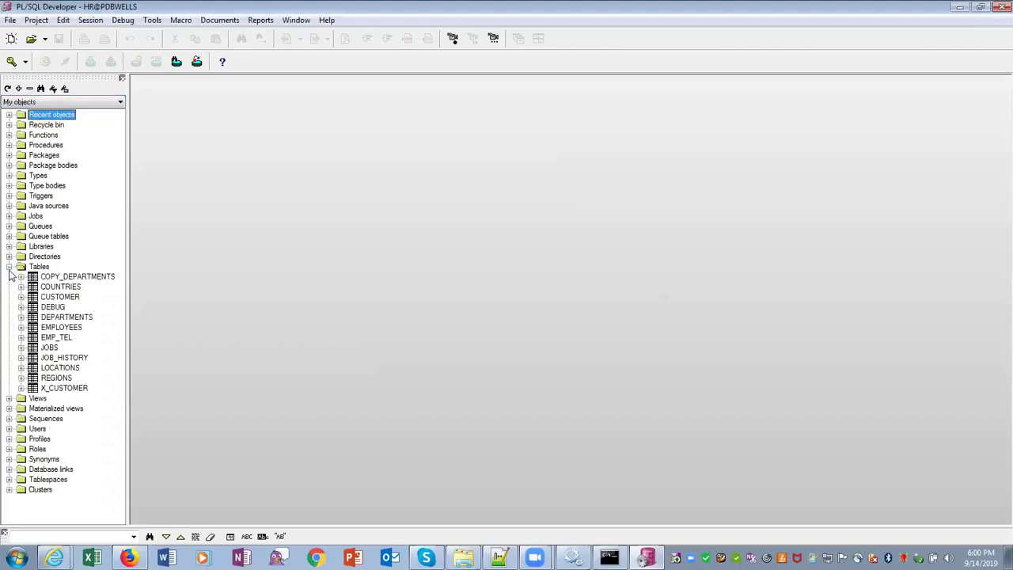
{"action": "left_click", "coordinate": [72, 288]}
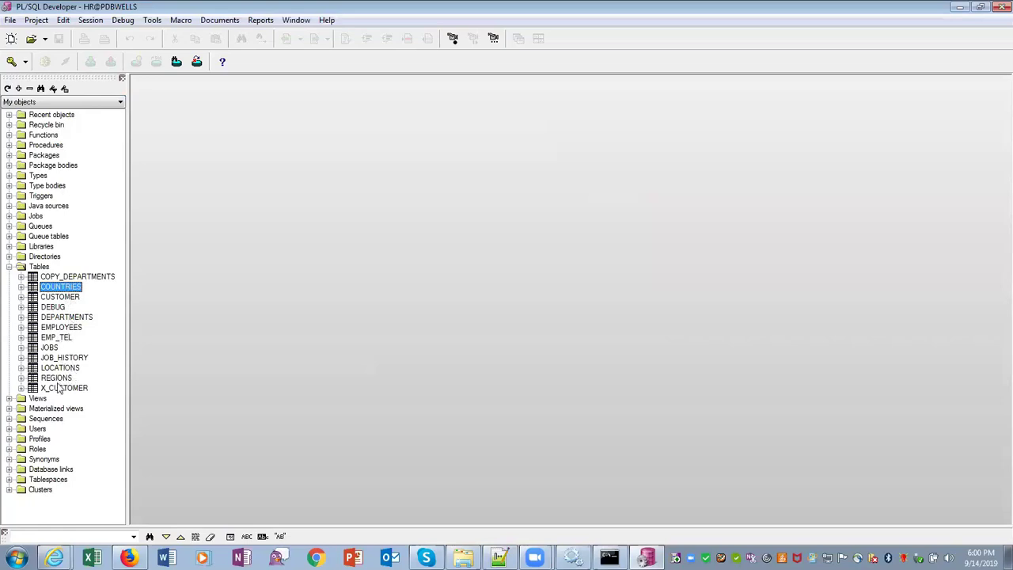
{"action": "left_click", "coordinate": [63, 329]}
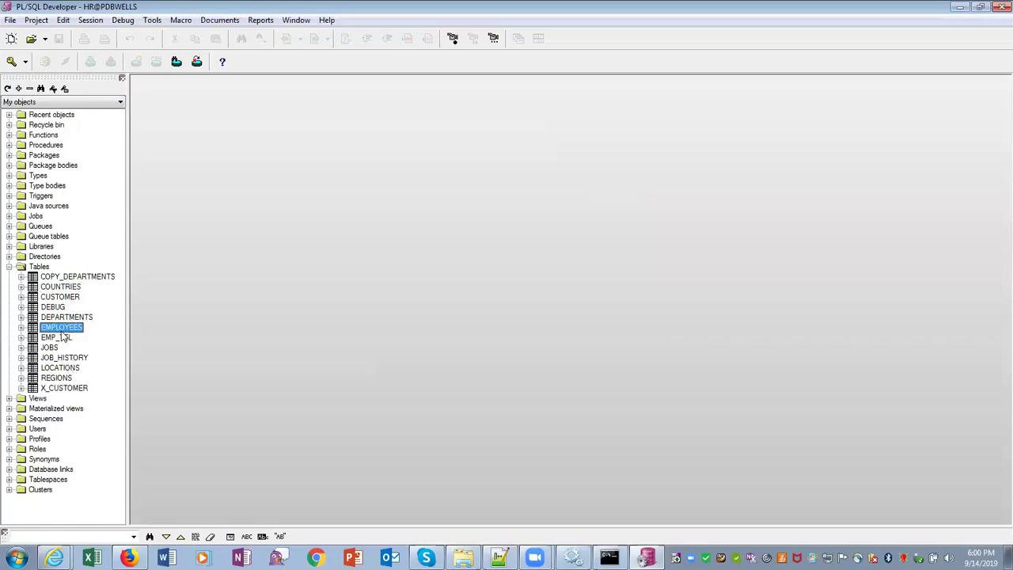
{"action": "right_click", "coordinate": [61, 330]}
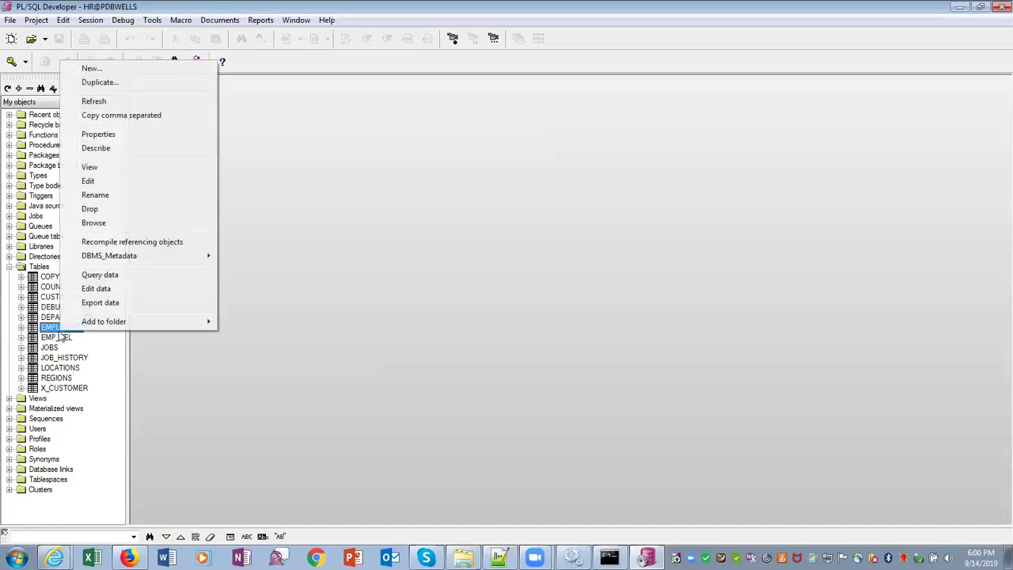
{"action": "left_click", "coordinate": [179, 400]}
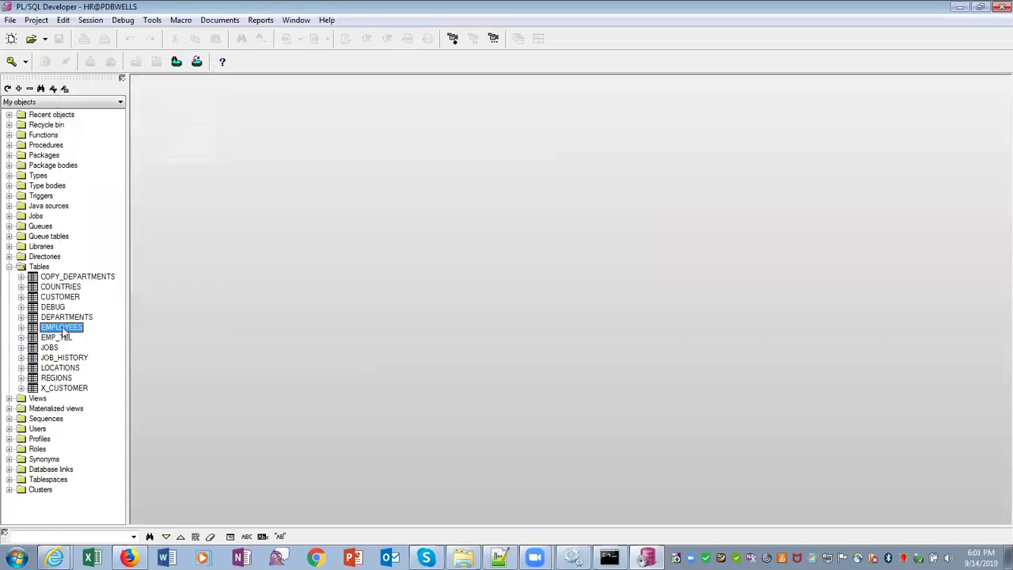
{"action": "right_click", "coordinate": [63, 331]}
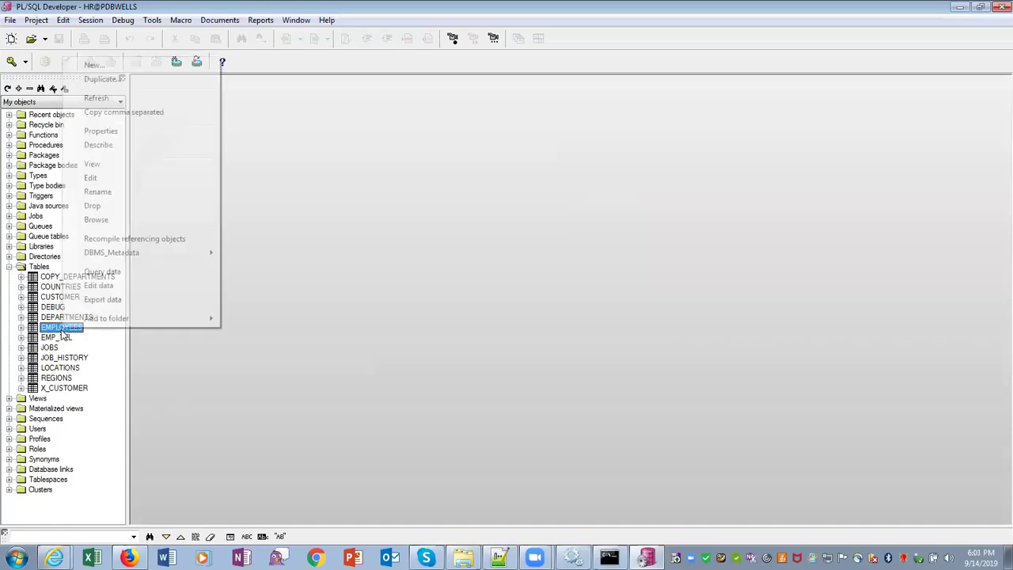
{"action": "left_click", "coordinate": [105, 274]}
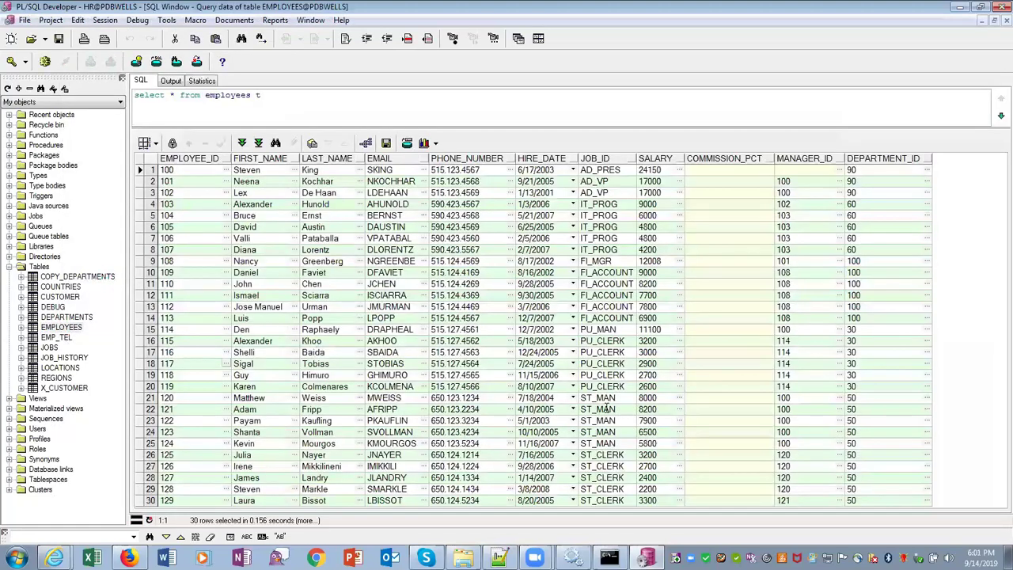
Query the DEPARTMENTS table and locate department 90, Executive
{"action": "left_click", "coordinate": [858, 171]}
{"action": "left_click", "coordinate": [70, 317]}
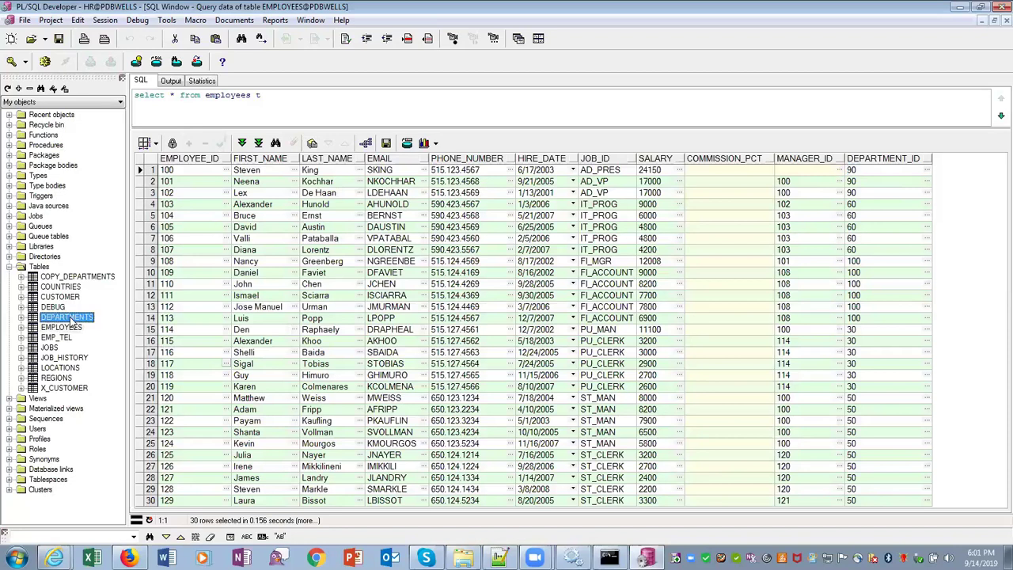
{"action": "right_click", "coordinate": [71, 318]}
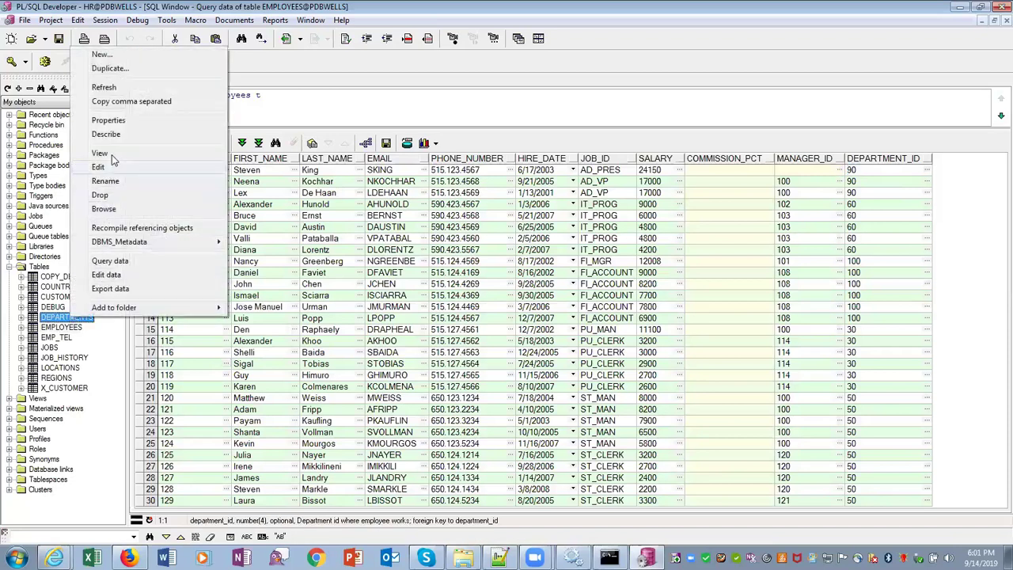
{"action": "left_click", "coordinate": [110, 261]}
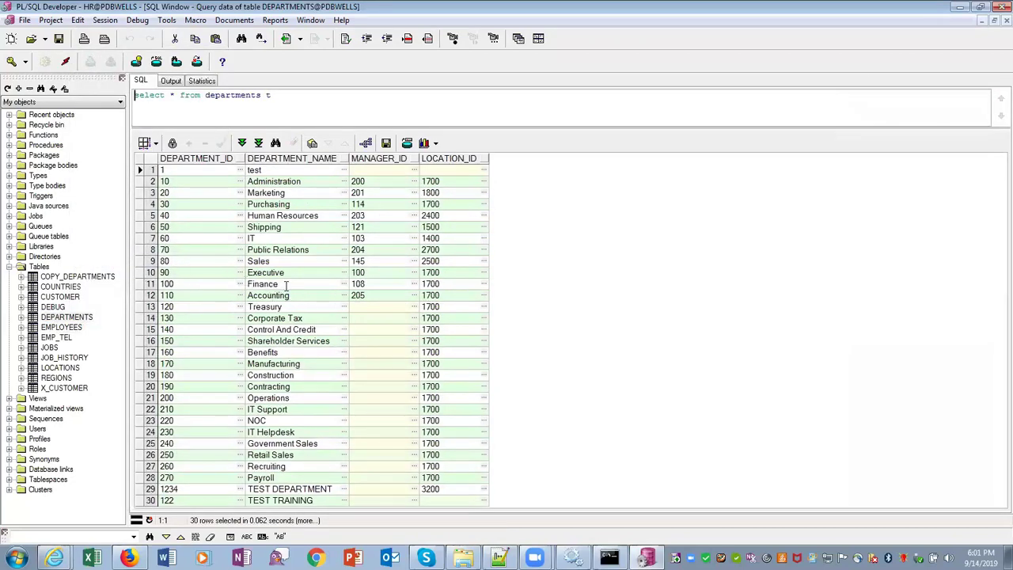
{"action": "left_click", "coordinate": [139, 272]}
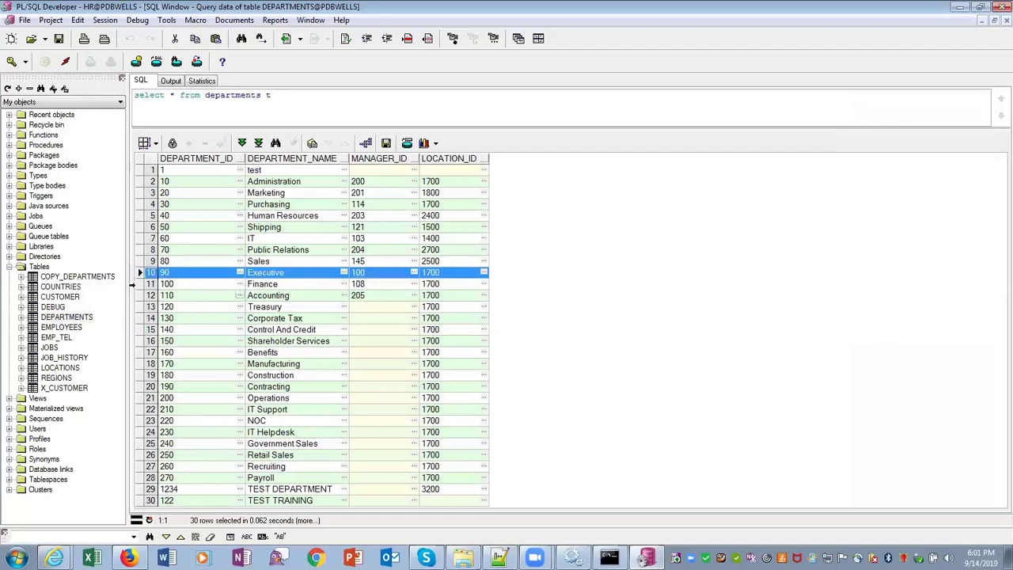
Return to the EMPLOYEES query window, then bring the OracleDBConfig.txt notes forward
{"action": "left_click", "coordinate": [59, 329]}
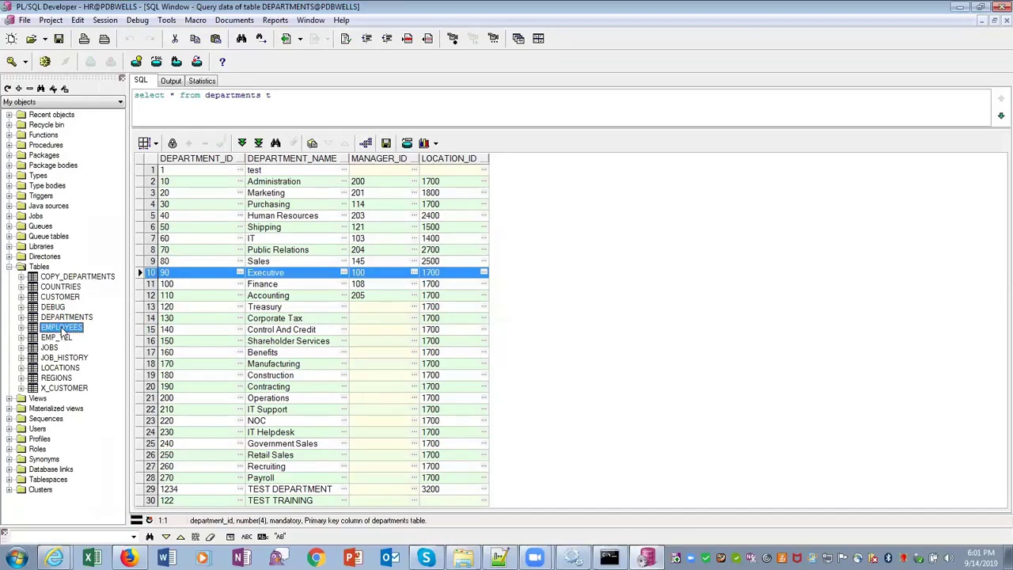
{"action": "left_click", "coordinate": [310, 20]}
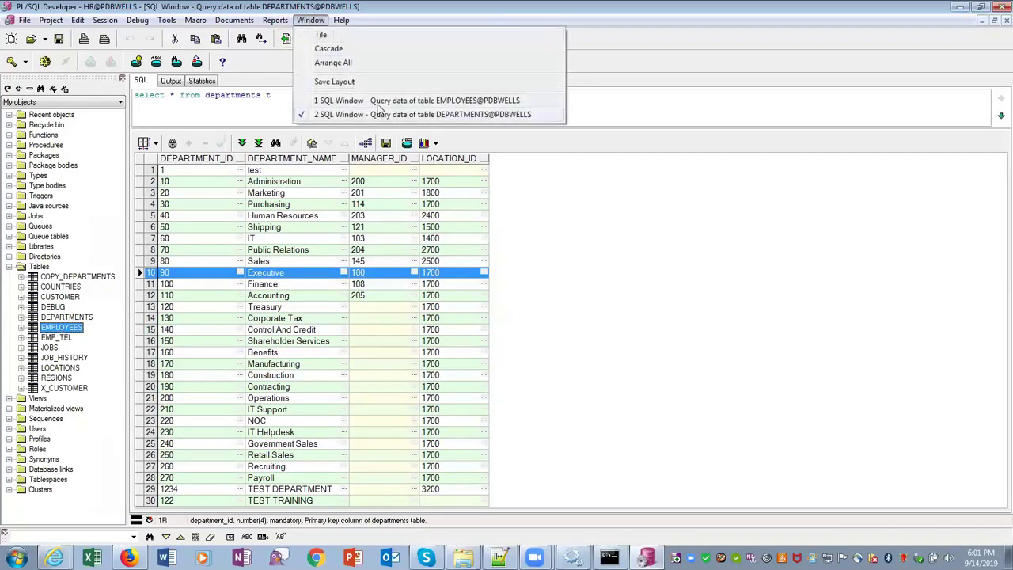
{"action": "key", "text": "1"}
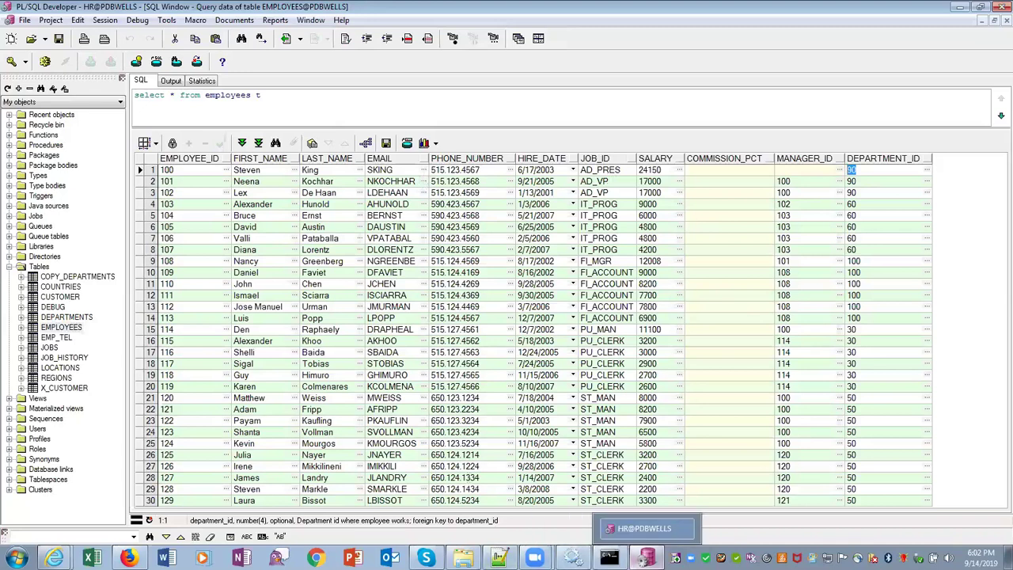
{"action": "mouse_move", "coordinate": [499, 558]}
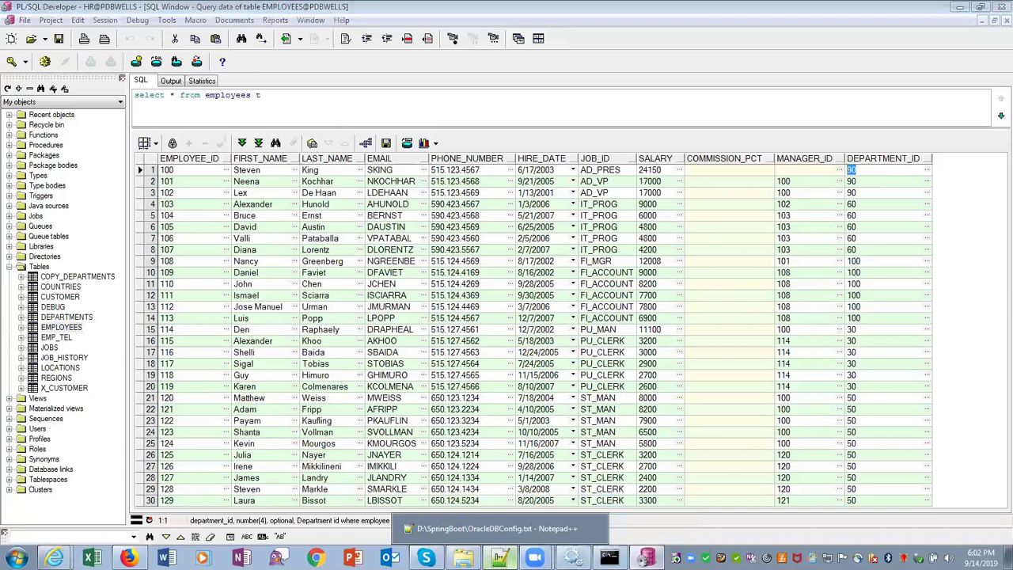
{"action": "left_click", "coordinate": [497, 527]}
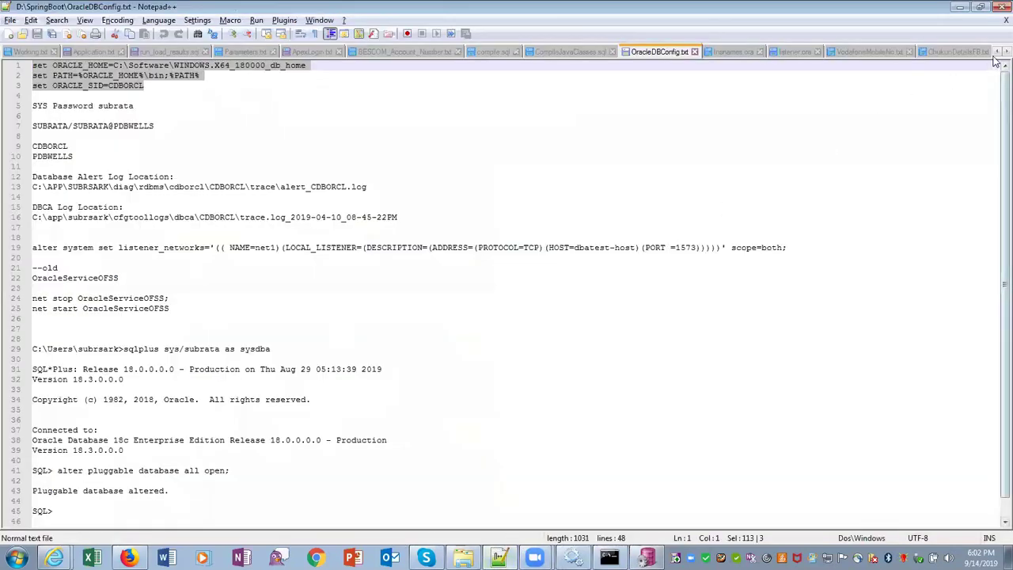
Scroll the Notepad++ tabs to FinalConfig and open it, then bring up the Run dialog
{"action": "left_click", "coordinate": [995, 52]}
{"action": "left_click", "coordinate": [996, 51]}
{"action": "left_click", "coordinate": [995, 51]}
{"action": "left_click", "coordinate": [995, 52]}
{"action": "left_click", "coordinate": [995, 51]}
{"action": "left_click", "coordinate": [995, 51]}
{"action": "left_click", "coordinate": [995, 52]}
{"action": "left_click", "coordinate": [996, 52]}
{"action": "left_click", "coordinate": [995, 52]}
{"action": "left_click", "coordinate": [996, 51]}
{"action": "left_click", "coordinate": [995, 51]}
{"action": "left_click", "coordinate": [996, 51]}
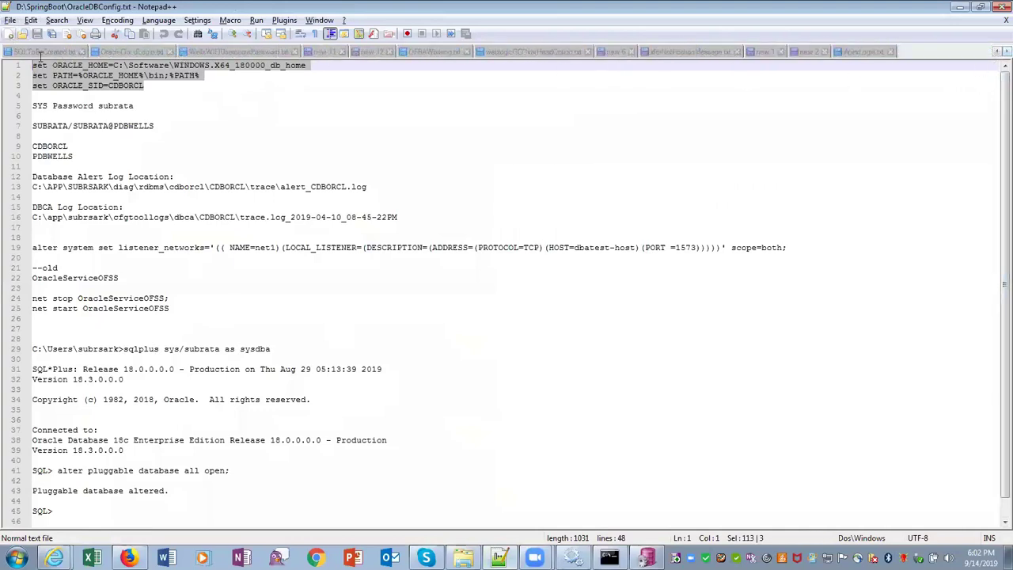
{"action": "left_click", "coordinate": [996, 51]}
{"action": "left_click", "coordinate": [995, 51]}
{"action": "left_click", "coordinate": [995, 51]}
{"action": "left_click", "coordinate": [996, 52]}
{"action": "left_click", "coordinate": [995, 51]}
{"action": "left_click", "coordinate": [995, 51]}
{"action": "left_click", "coordinate": [996, 51]}
{"action": "left_click", "coordinate": [995, 52]}
{"action": "left_click", "coordinate": [995, 52]}
{"action": "left_click", "coordinate": [995, 51]}
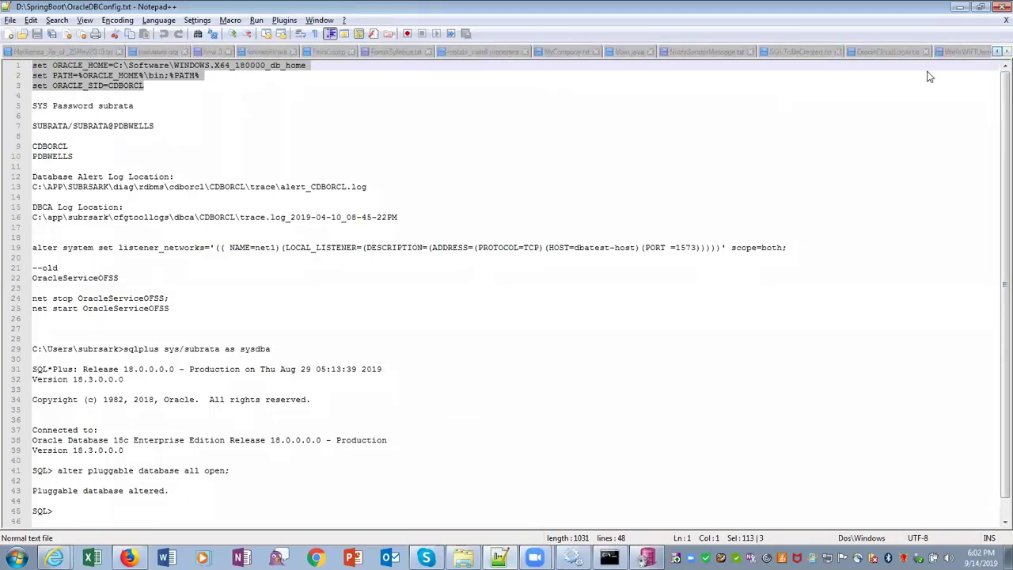
{"action": "left_click", "coordinate": [343, 56]}
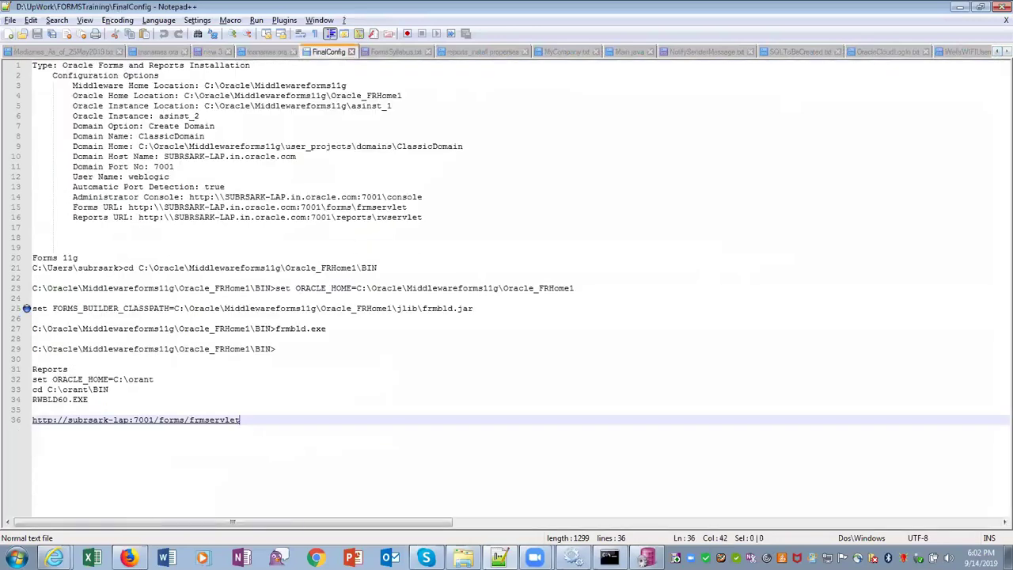
{"action": "left_click", "coordinate": [18, 558]}
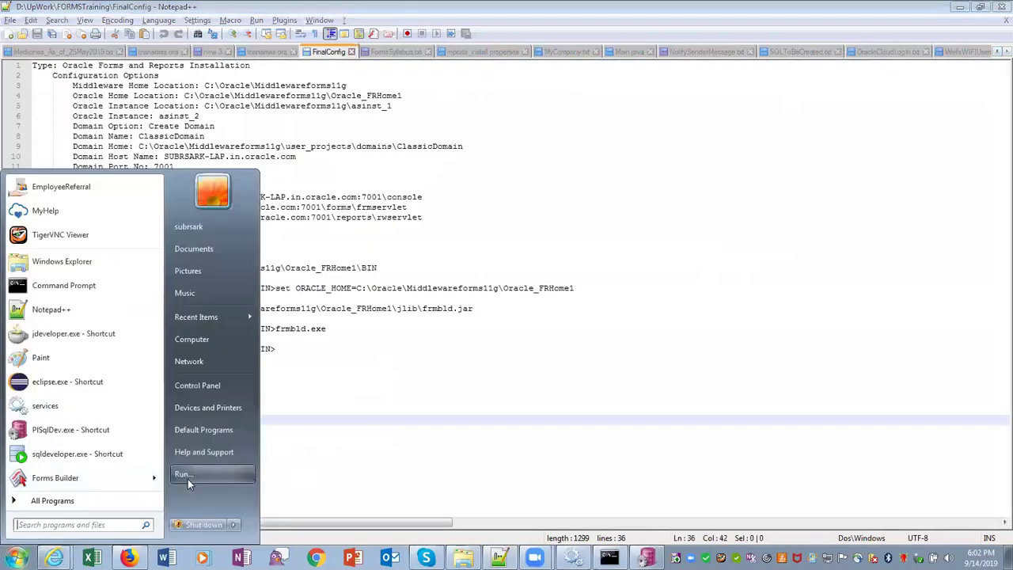
{"action": "left_click", "coordinate": [186, 478]}
Open a Command Prompt and carry over the cd command from FinalConfig line 21
{"action": "left_click", "coordinate": [101, 516]}
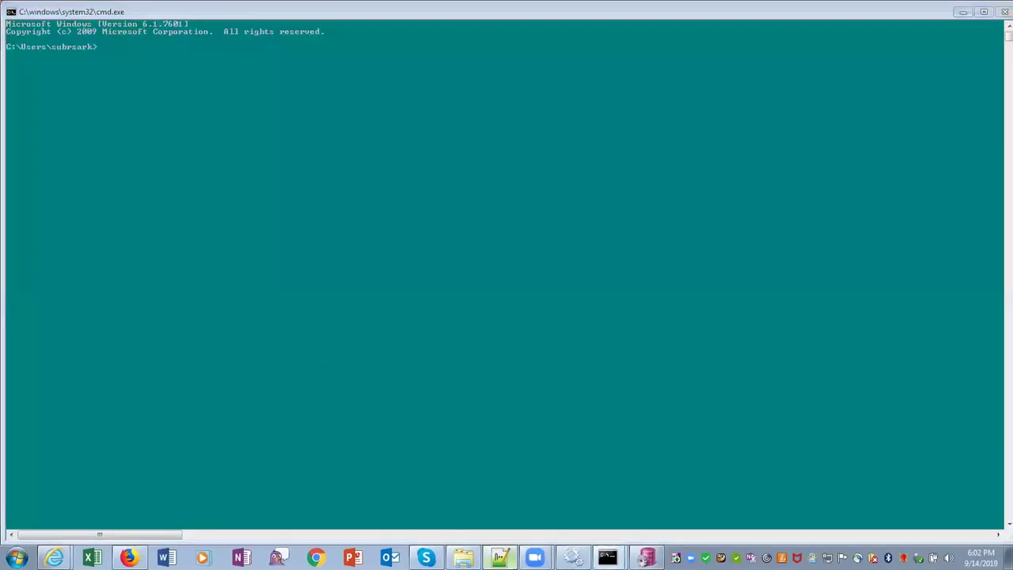
{"action": "key", "text": "alt+Tab"}
{"action": "left_click_drag", "start_coordinate": [125, 267], "coordinate": [377, 267]}
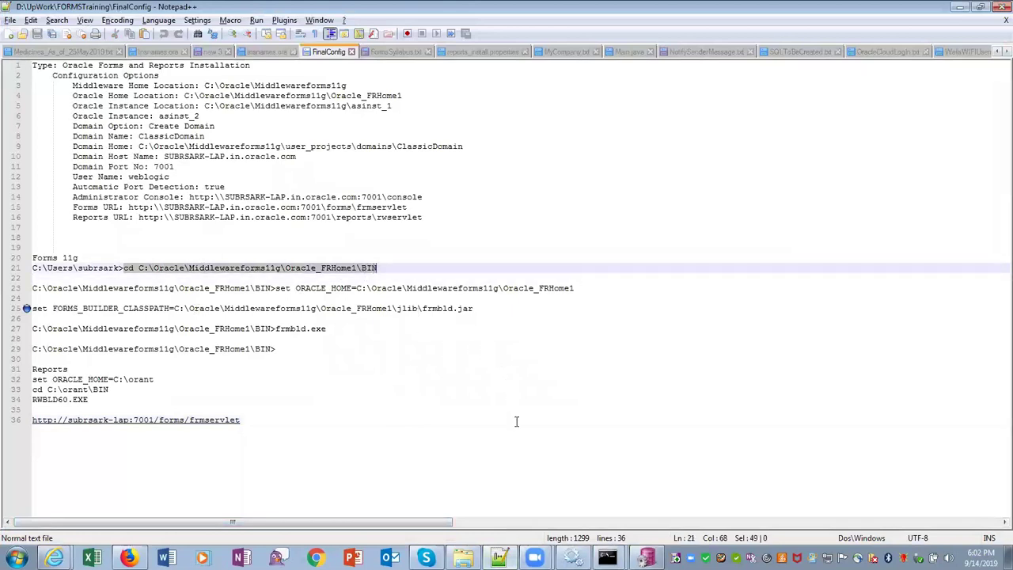
{"action": "key", "text": "alt+Tab"}
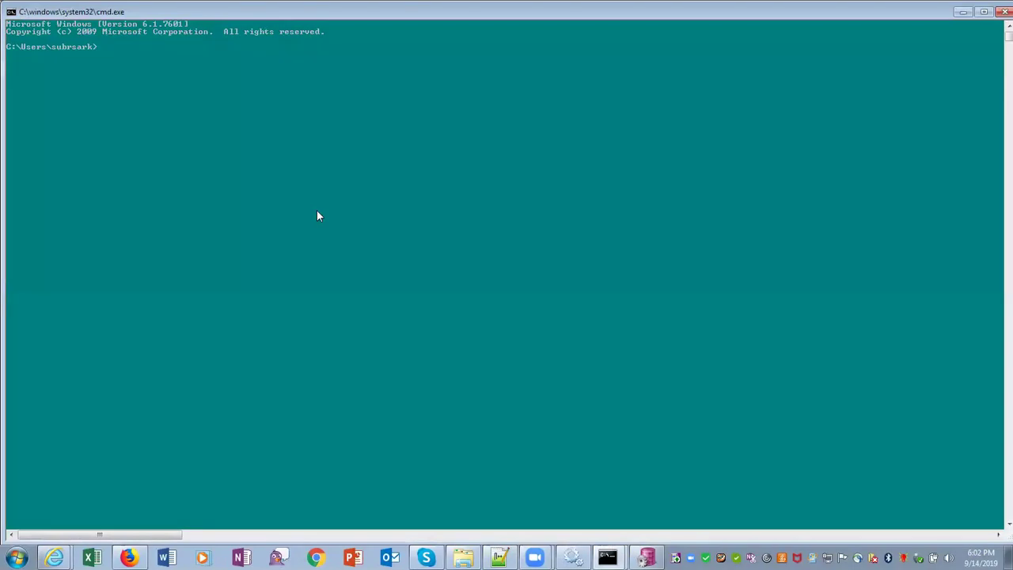
{"action": "key", "text": "alt+Tab"}
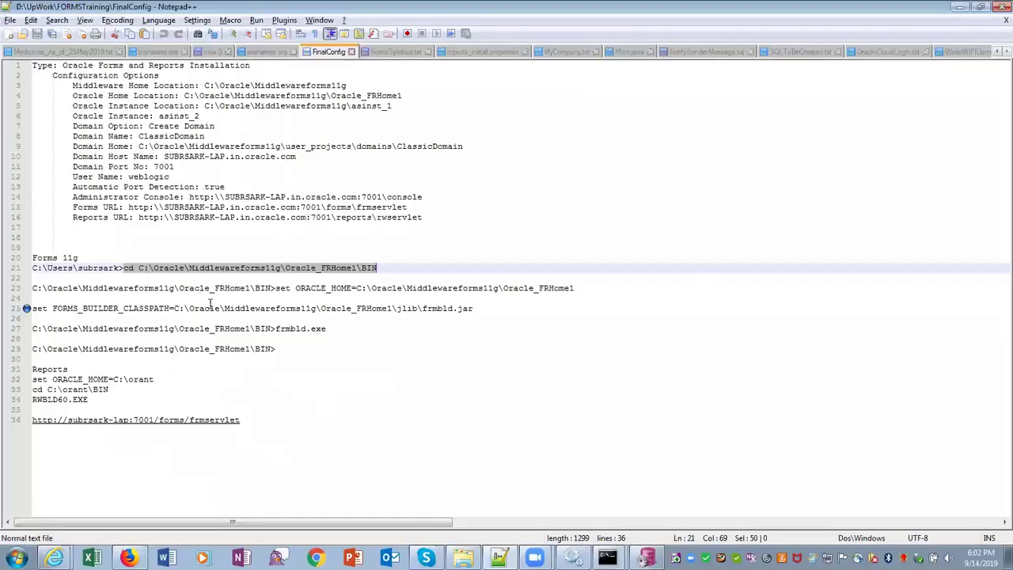
Select the set ORACLE_HOME command on line 23 and carry it to the console
{"action": "left_click_drag", "start_coordinate": [278, 288], "coordinate": [353, 288]}
{"action": "left_click", "coordinate": [279, 288]}
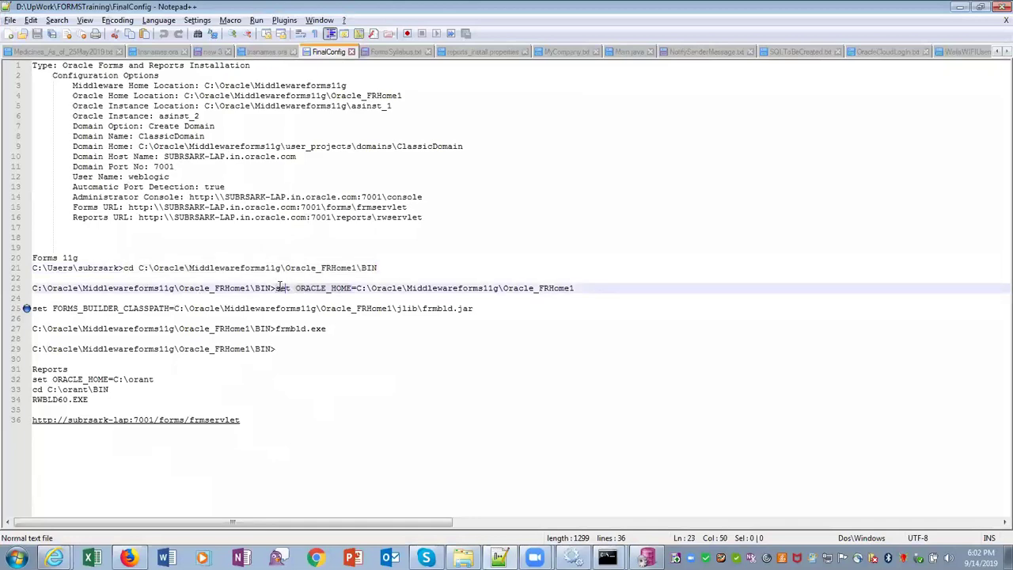
{"action": "left_click_drag", "start_coordinate": [277, 288], "coordinate": [574, 288]}
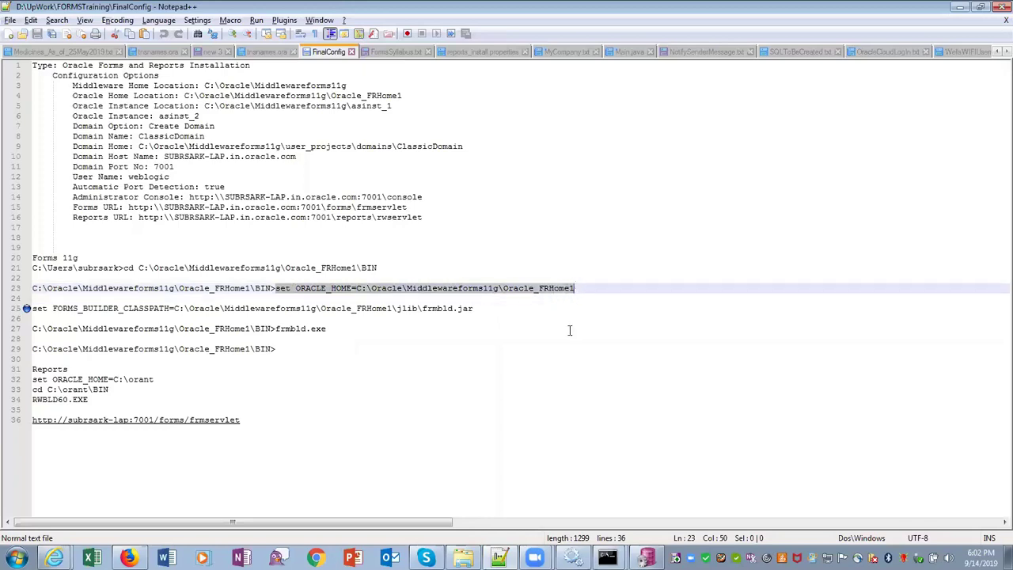
{"action": "key", "text": "alt+Tab"}
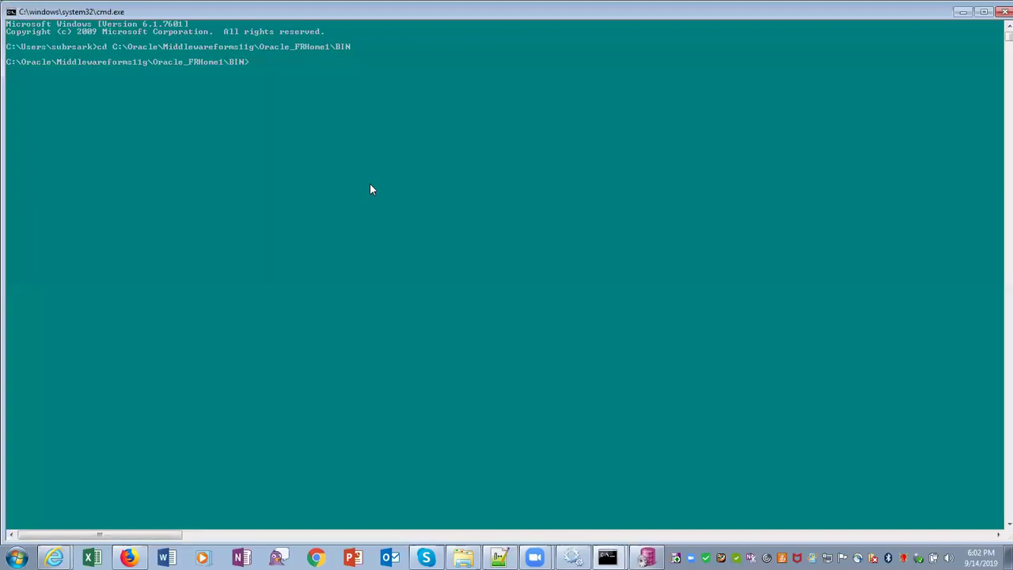
{"action": "key", "text": "alt+Tab"}
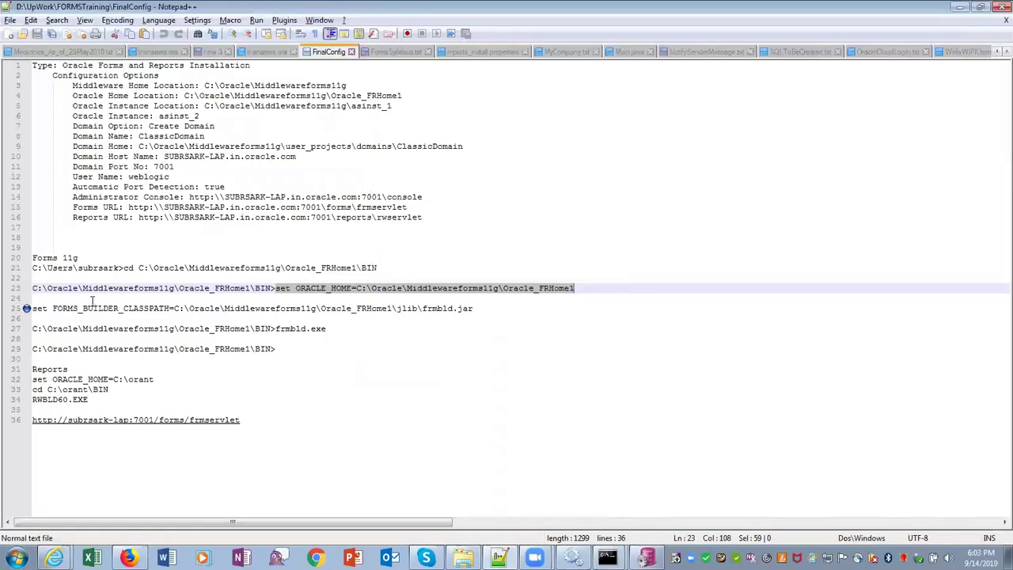
Copy the set FORMS_BUILDER_CLASSPATH command from line 25 and run it in the console
{"action": "left_click_drag", "start_coordinate": [32, 308], "coordinate": [395, 314]}
{"action": "left_click_drag", "start_coordinate": [465, 314], "coordinate": [473, 308]}
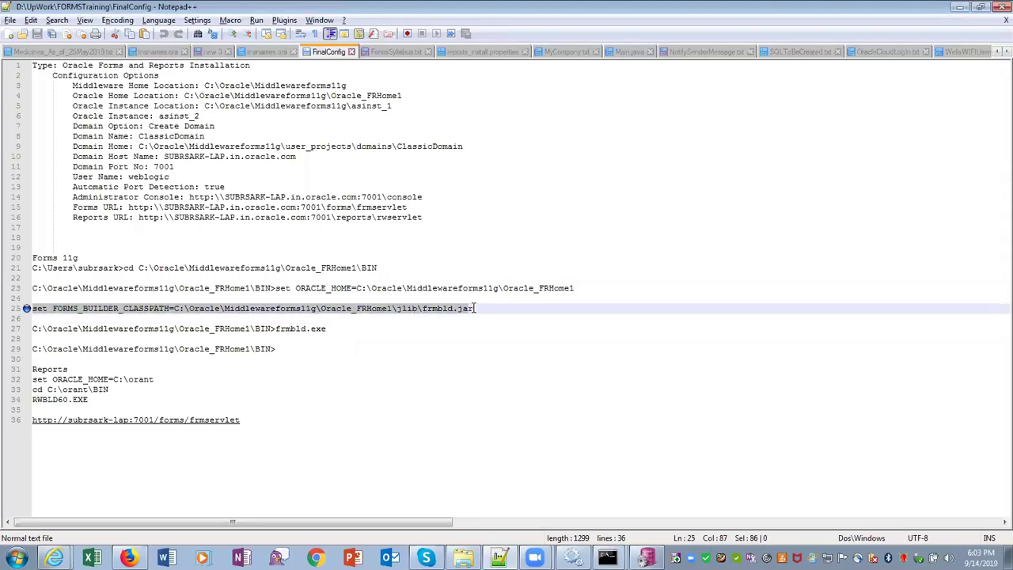
{"action": "key", "text": "ctrl+c"}
{"action": "key", "text": "alt+Tab"}
{"action": "right_click", "coordinate": [393, 177]}
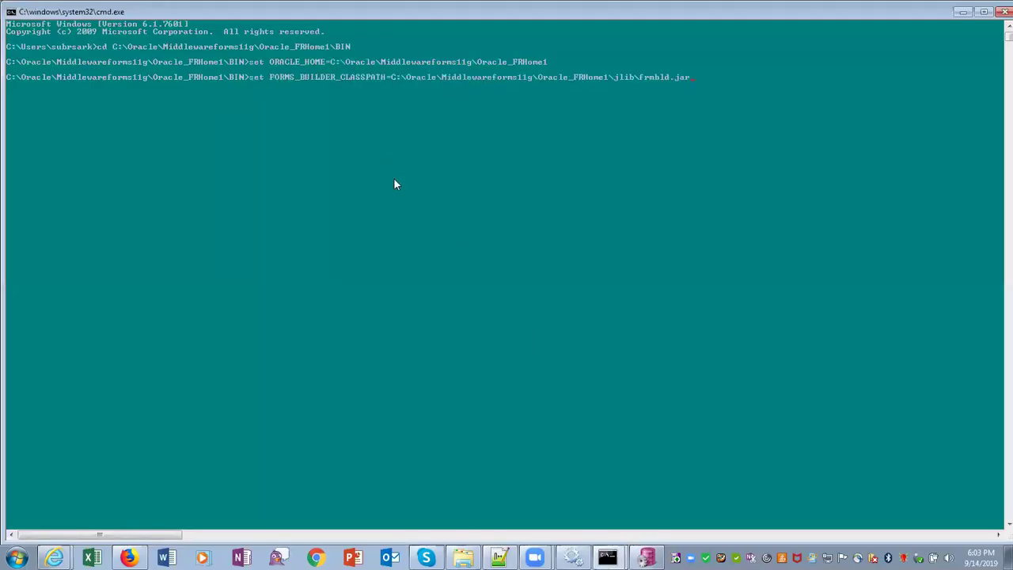
{"action": "key", "text": "Return"}
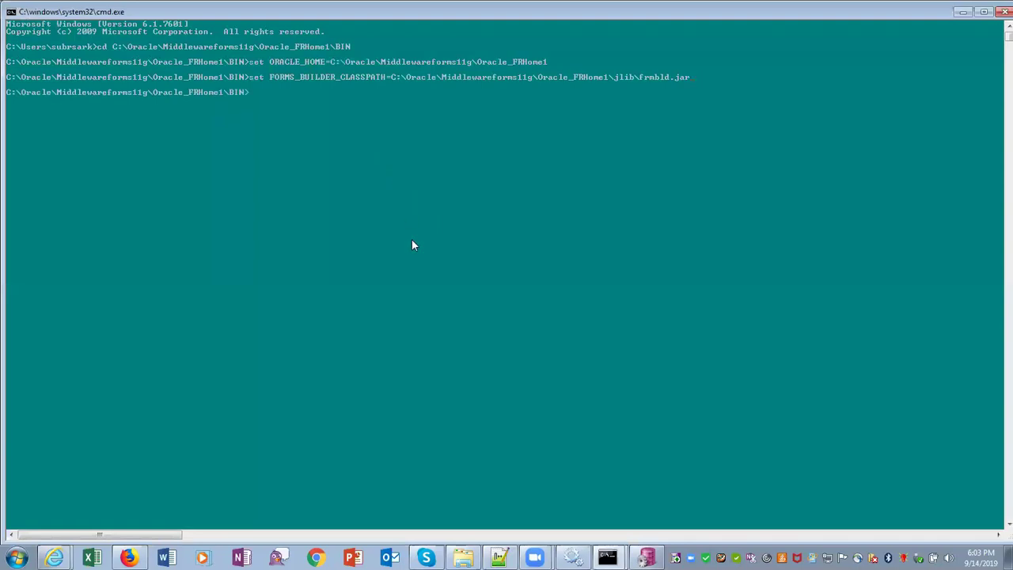
Copy frmbld.exe from line 27 and run it at the BIN prompt to launch Forms Builder
{"action": "key", "text": "alt+Tab"}
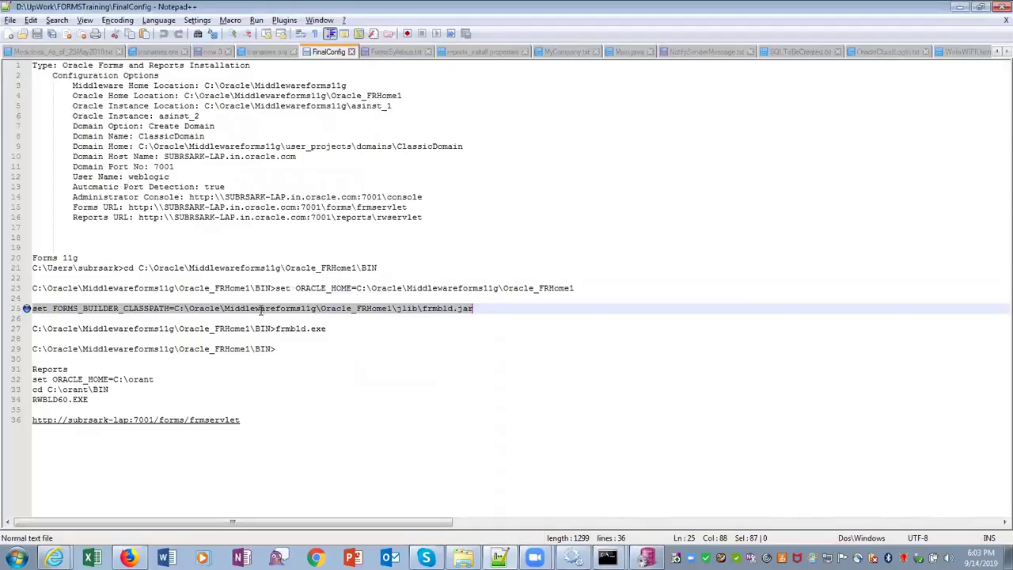
{"action": "left_click", "coordinate": [276, 328]}
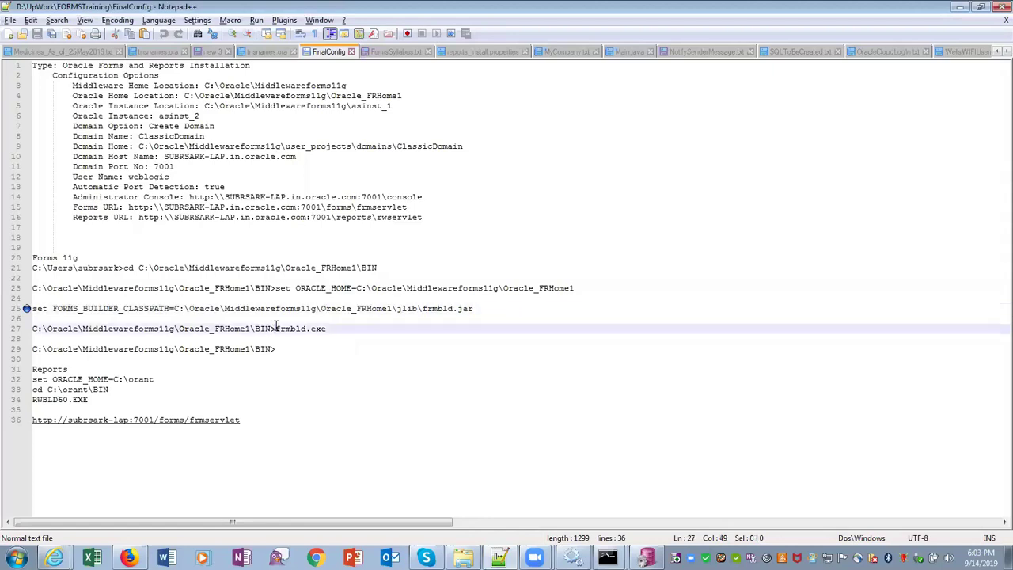
{"action": "key", "text": "shift+Up"}
{"action": "double_click", "coordinate": [333, 328]}
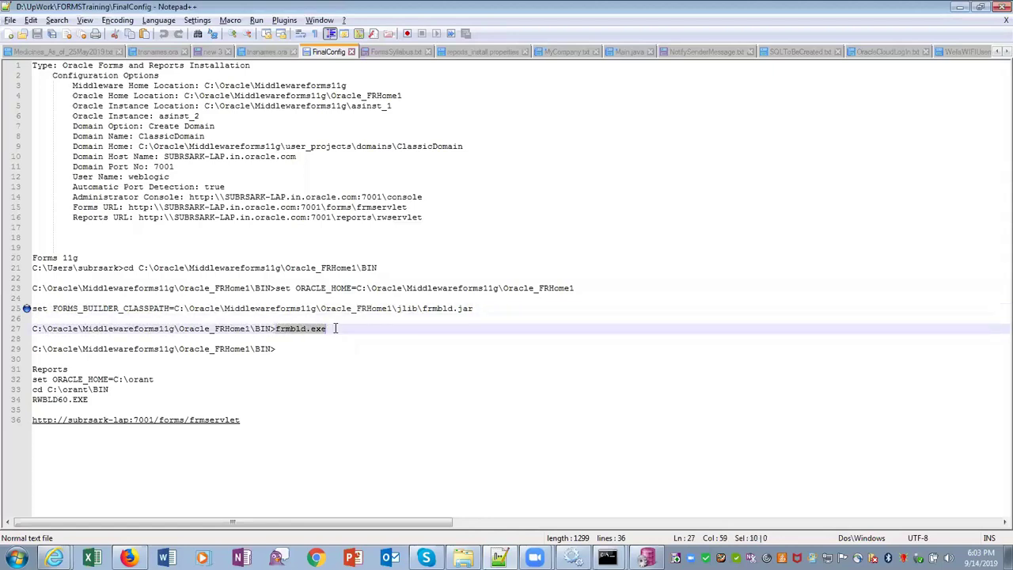
{"action": "left_click", "coordinate": [447, 331]}
{"action": "key", "text": "alt+Tab"}
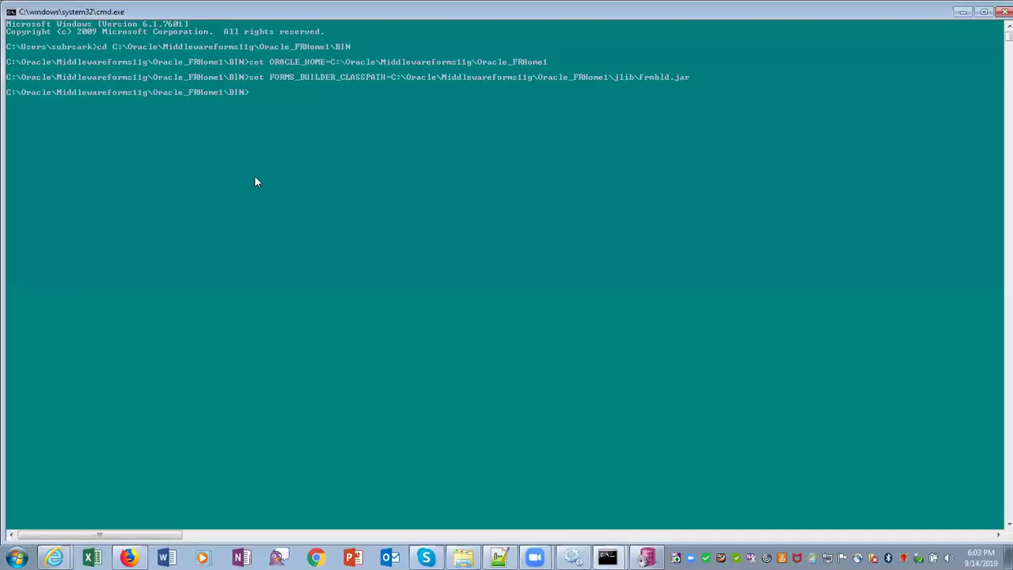
{"action": "right_click", "coordinate": [308, 200]}
{"action": "key", "text": "Return"}
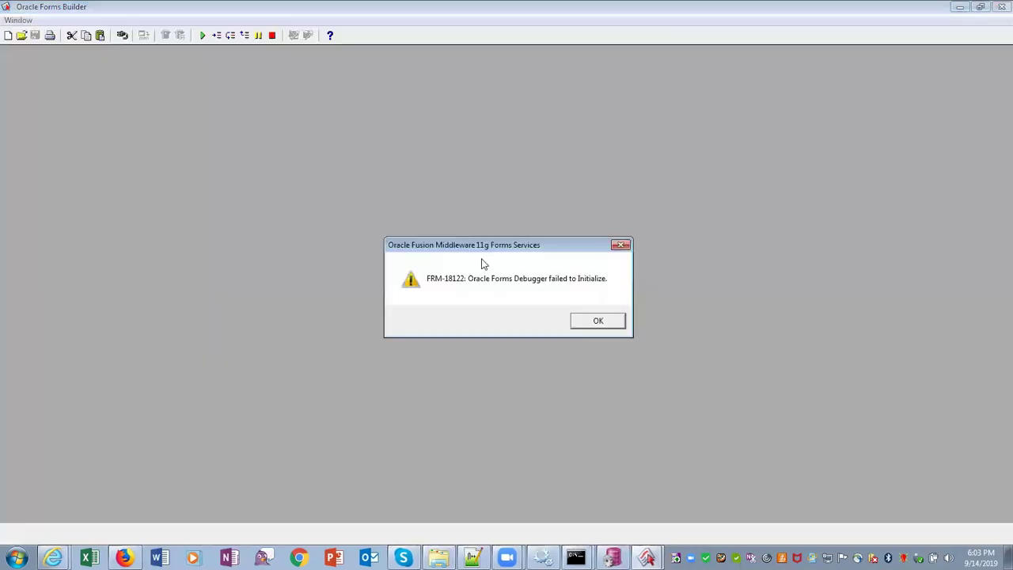
Dismiss the FRM-18122 debugger error to reveal the new MODULE1 form in the Object Navigator
{"action": "left_click", "coordinate": [585, 324]}
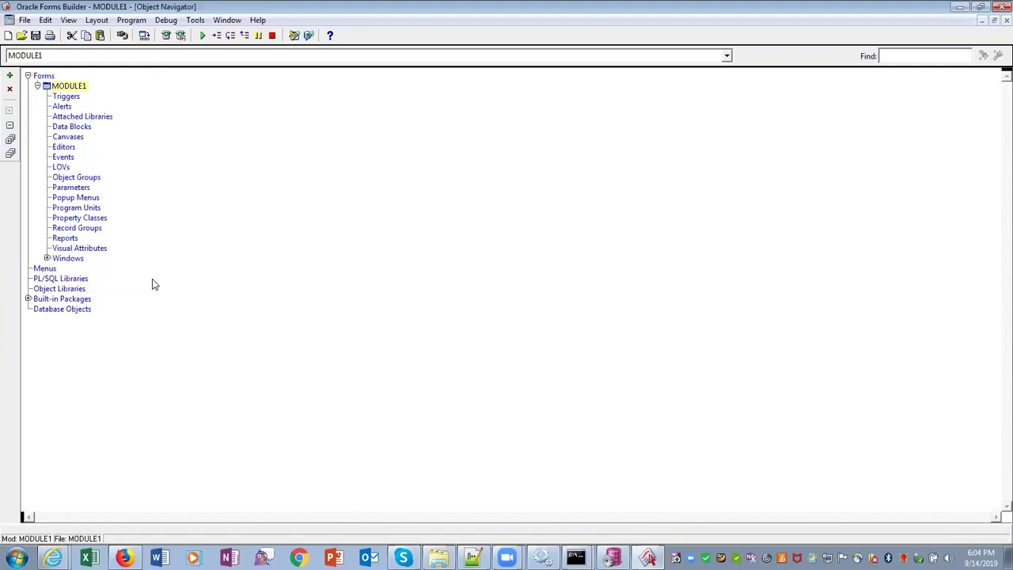
Connect as HR to the PDBWELLS database, entering the password, then switch to the Notepad++ notes
{"action": "left_click", "coordinate": [25, 19]}
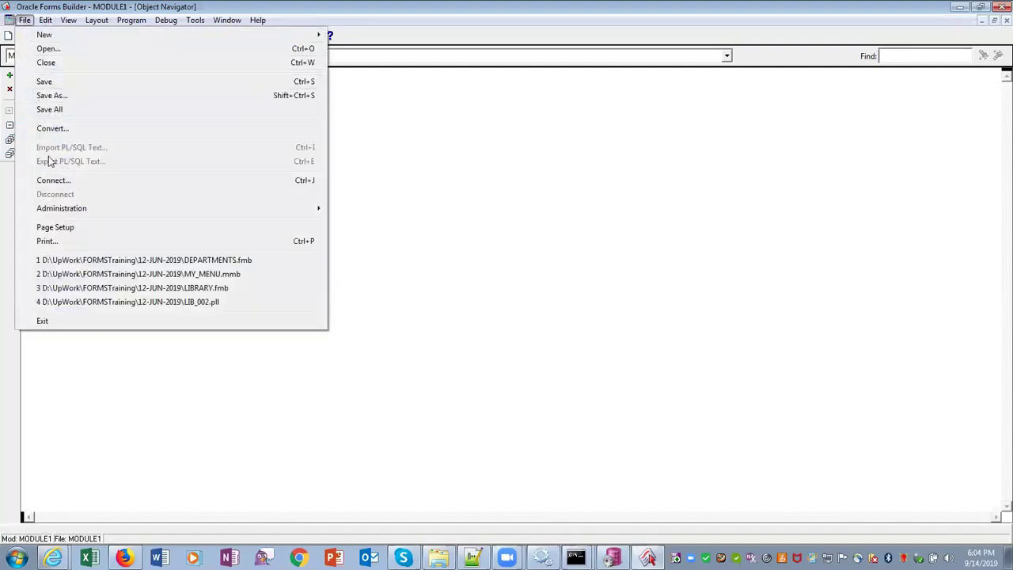
{"action": "left_click", "coordinate": [56, 181]}
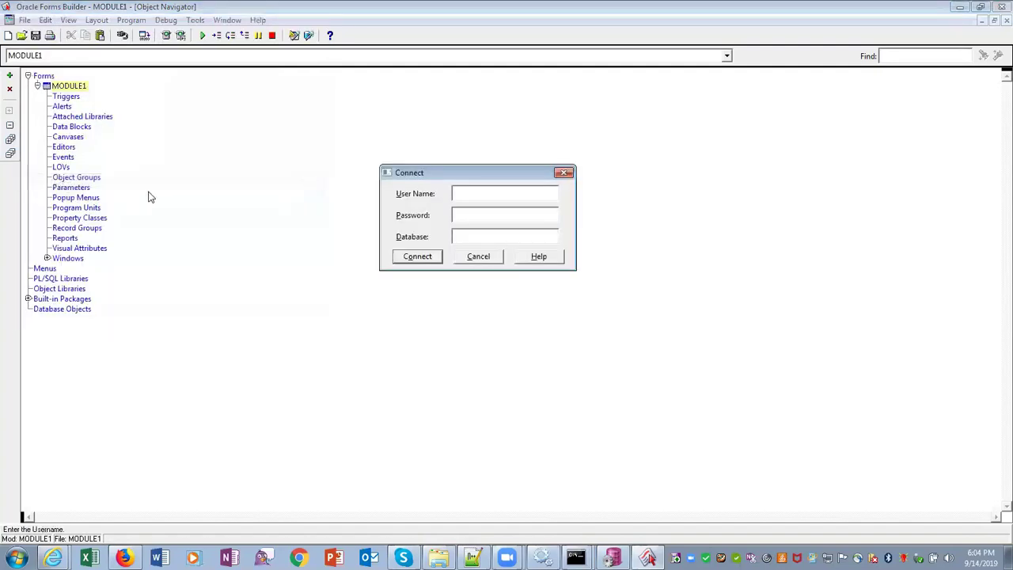
{"action": "key", "text": "Tab"}
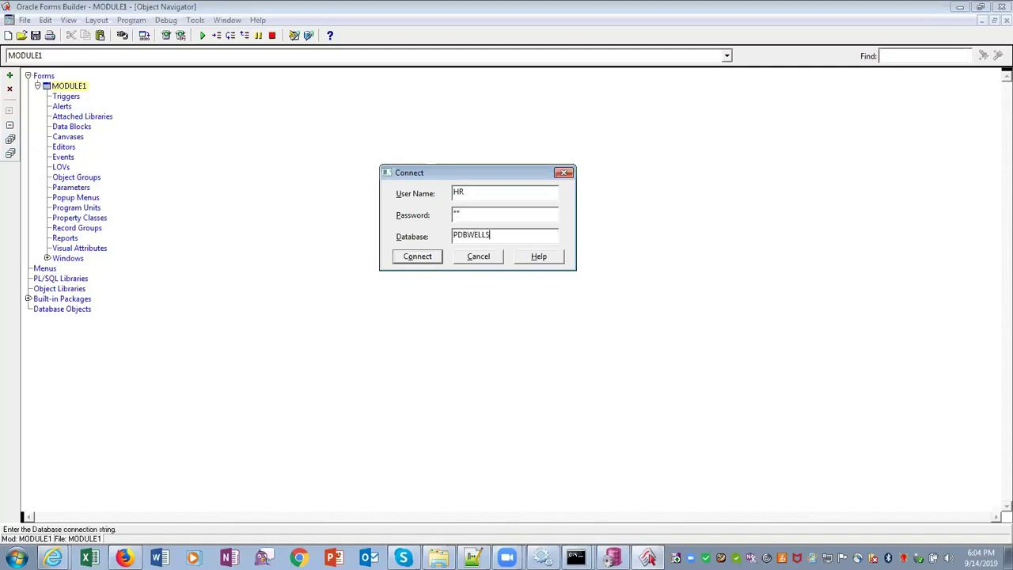
{"action": "key", "text": "Return"}
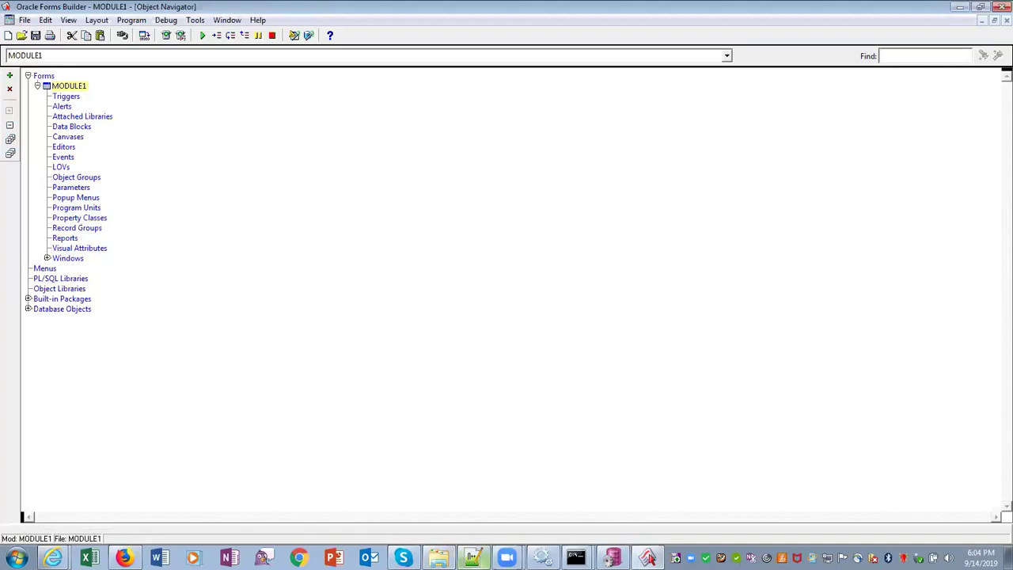
{"action": "left_click", "coordinate": [473, 558]}
After checking the FormsSyllabus.txt notes, rename the MODULE1 form module to DEPARTMENTS
{"action": "left_click", "coordinate": [378, 51]}
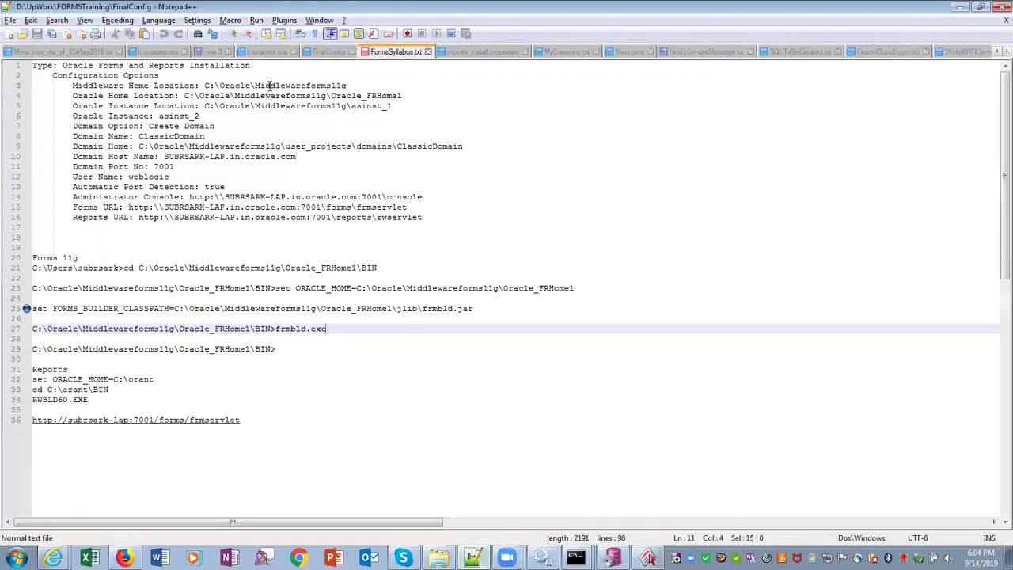
{"action": "left_click", "coordinate": [959, 7]}
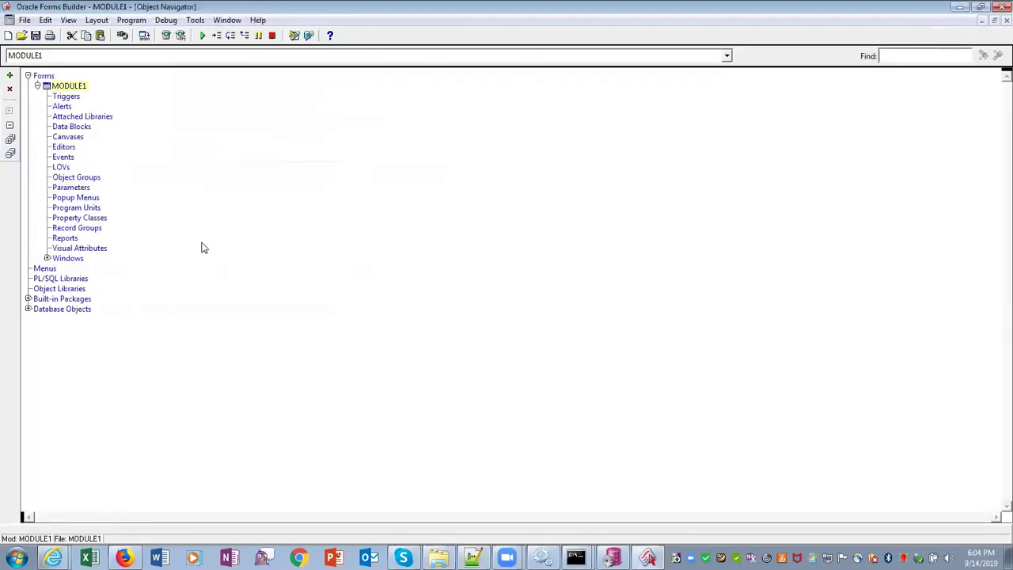
{"action": "left_click", "coordinate": [79, 128]}
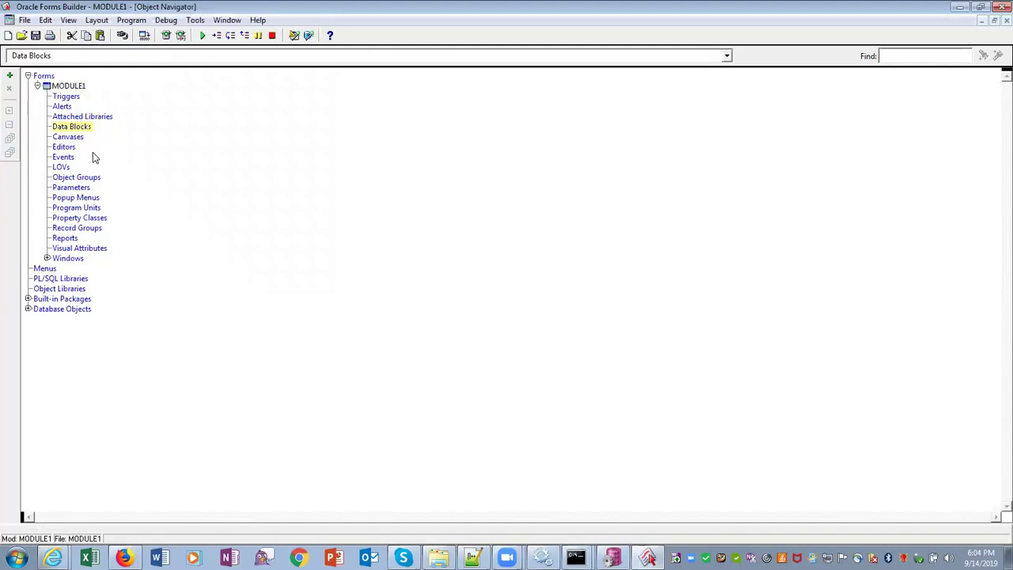
{"action": "left_click", "coordinate": [70, 85]}
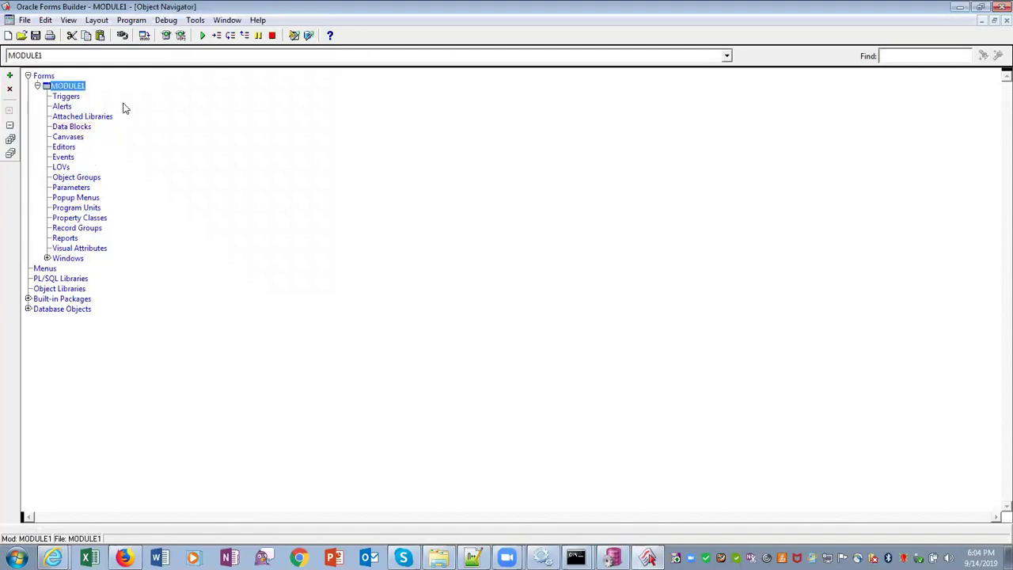
{"action": "type", "text": "DEP"}
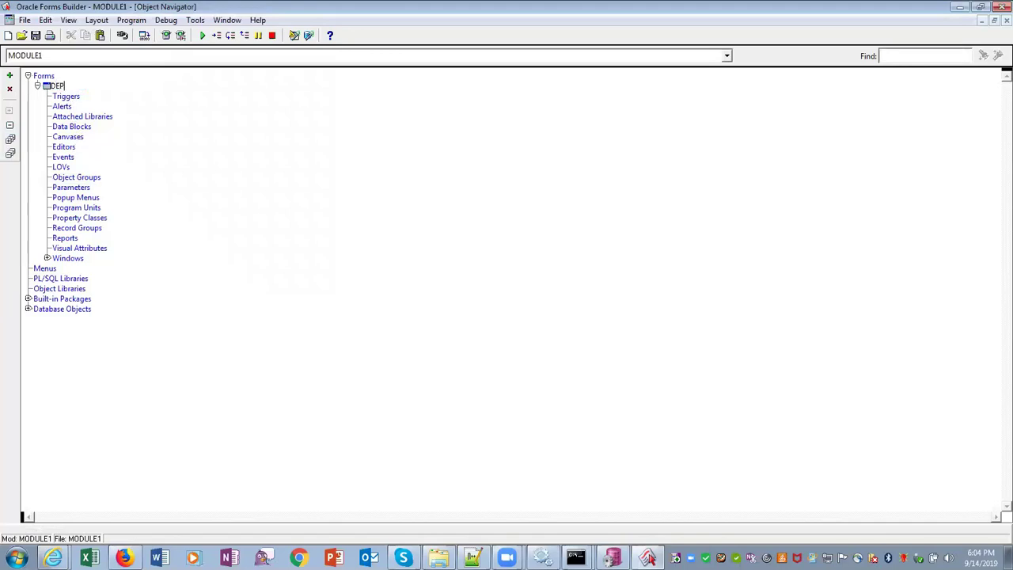
{"action": "type", "text": "ARTMENTS"}
{"action": "key", "text": "Return"}
{"action": "key", "text": "Down"}
{"action": "key", "text": "Down"}
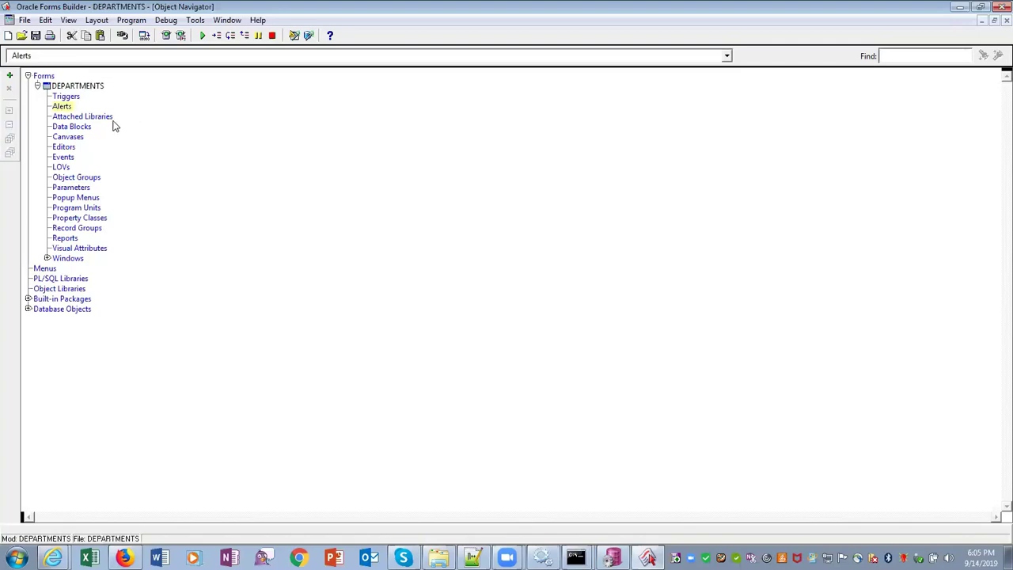
{"action": "left_click", "coordinate": [87, 128]}
Build a DEPARTMENTS data block from the DEPARTMENTS table with all four columns via the Data Block Wizard
{"action": "left_click", "coordinate": [9, 75]}
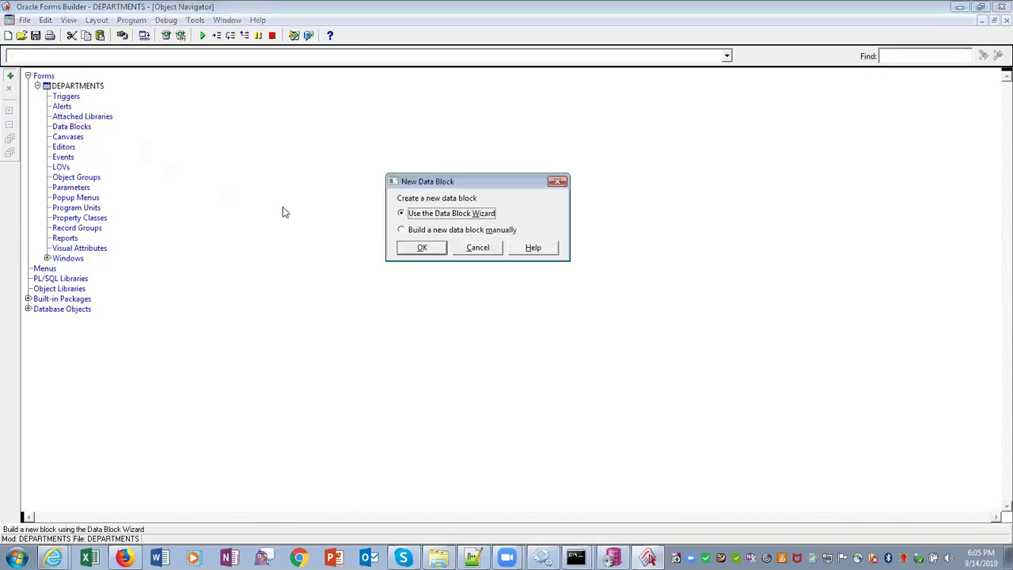
{"action": "left_click", "coordinate": [424, 248]}
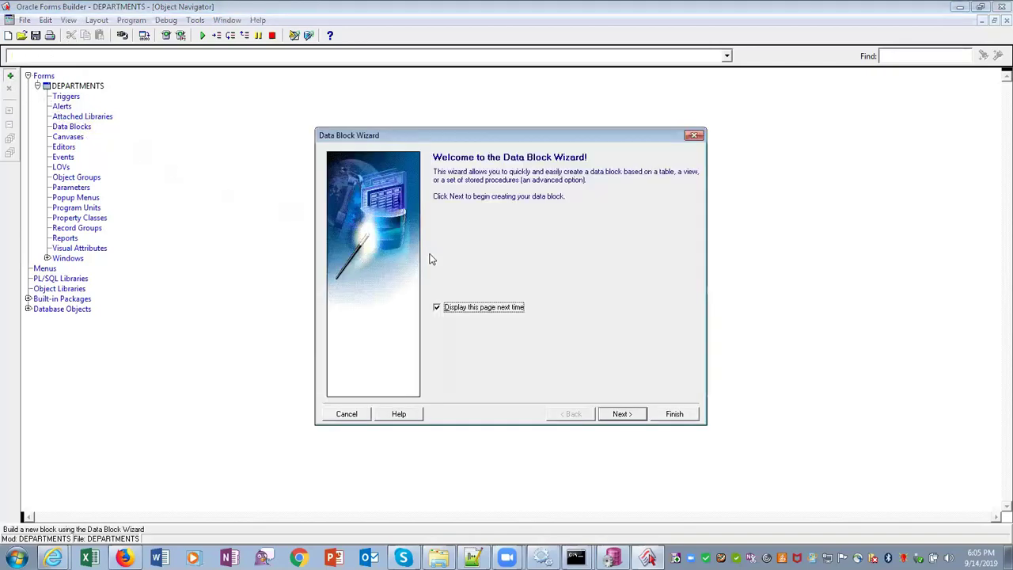
{"action": "left_click", "coordinate": [620, 414]}
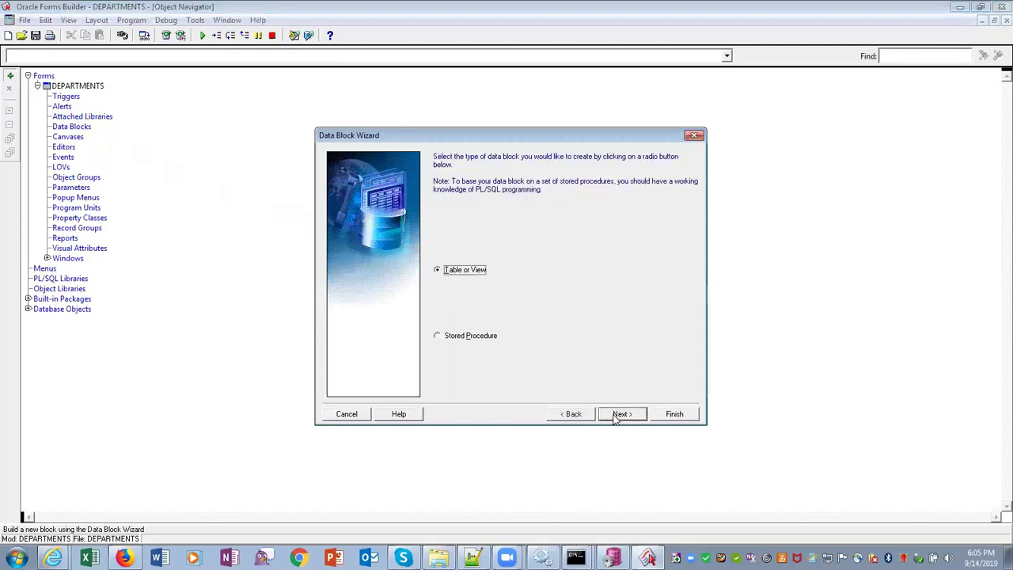
{"action": "left_click", "coordinate": [617, 415]}
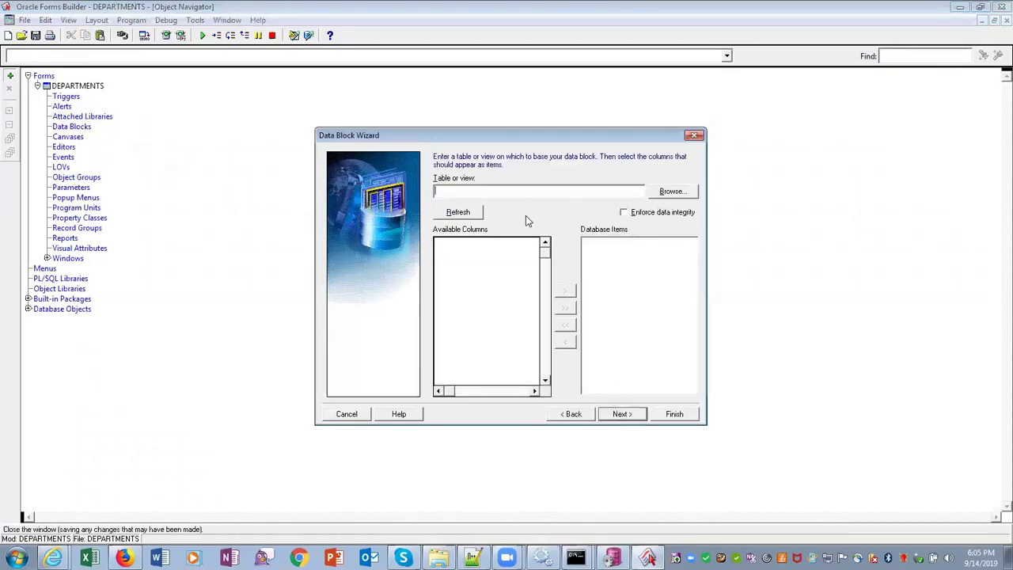
{"action": "left_click", "coordinate": [670, 192]}
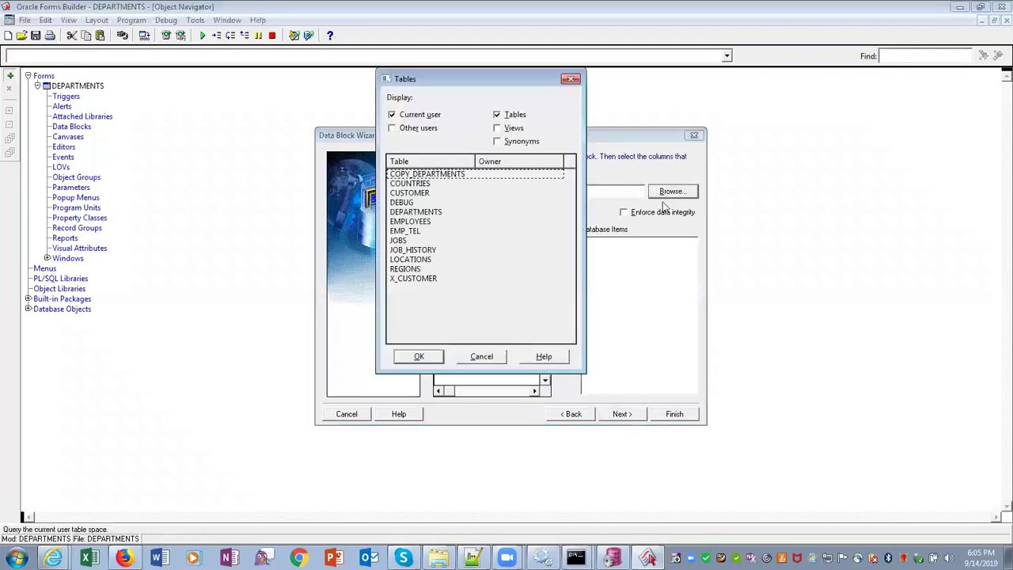
{"action": "left_click", "coordinate": [432, 214]}
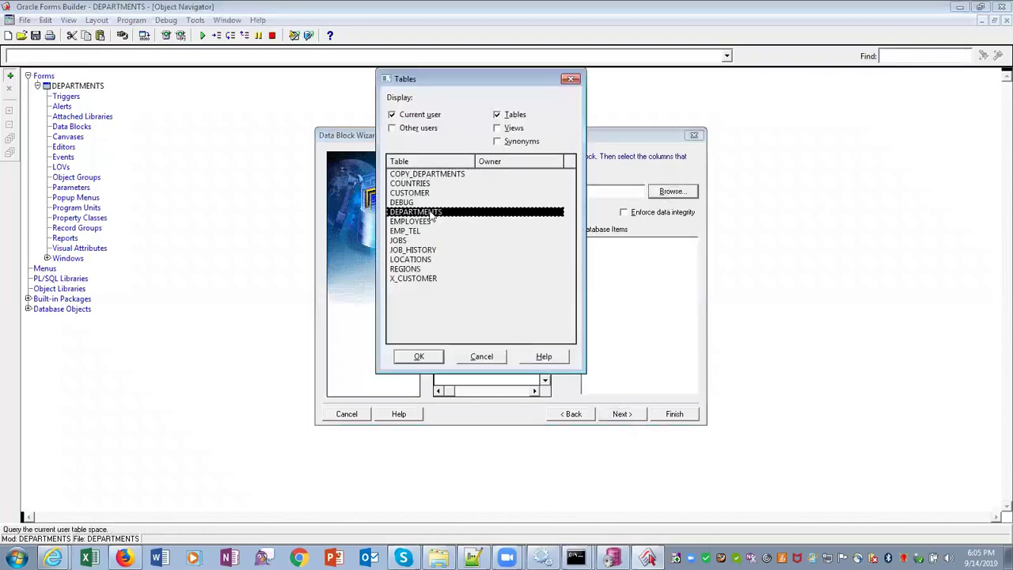
{"action": "left_click", "coordinate": [428, 357]}
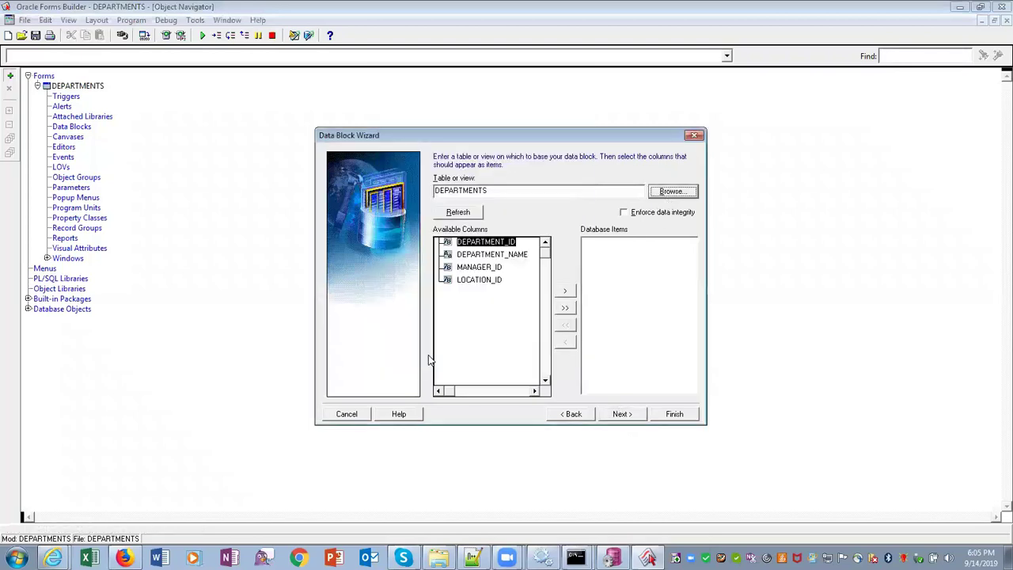
{"action": "left_click", "coordinate": [565, 307]}
{"action": "left_click", "coordinate": [624, 418]}
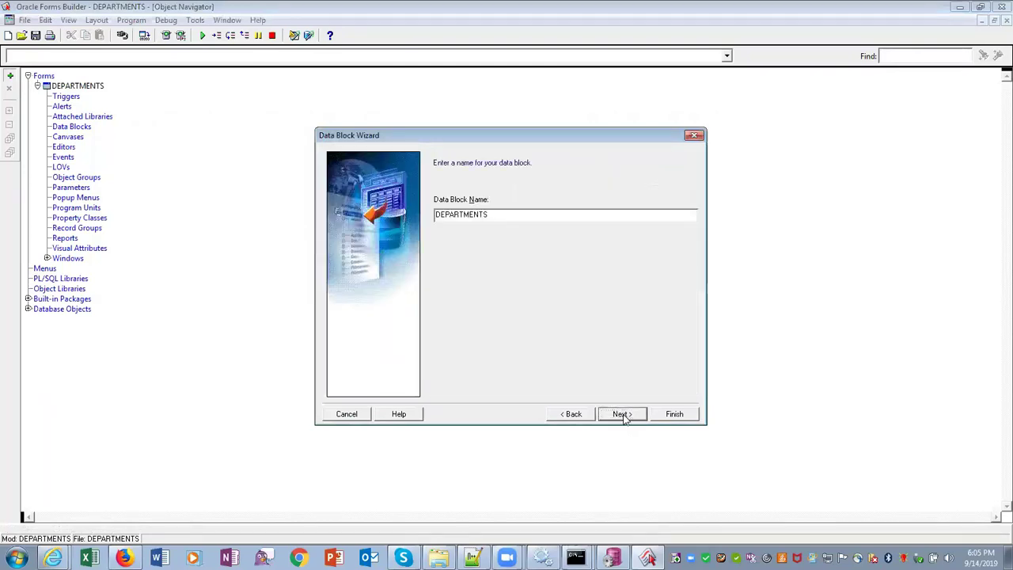
{"action": "left_click", "coordinate": [624, 418]}
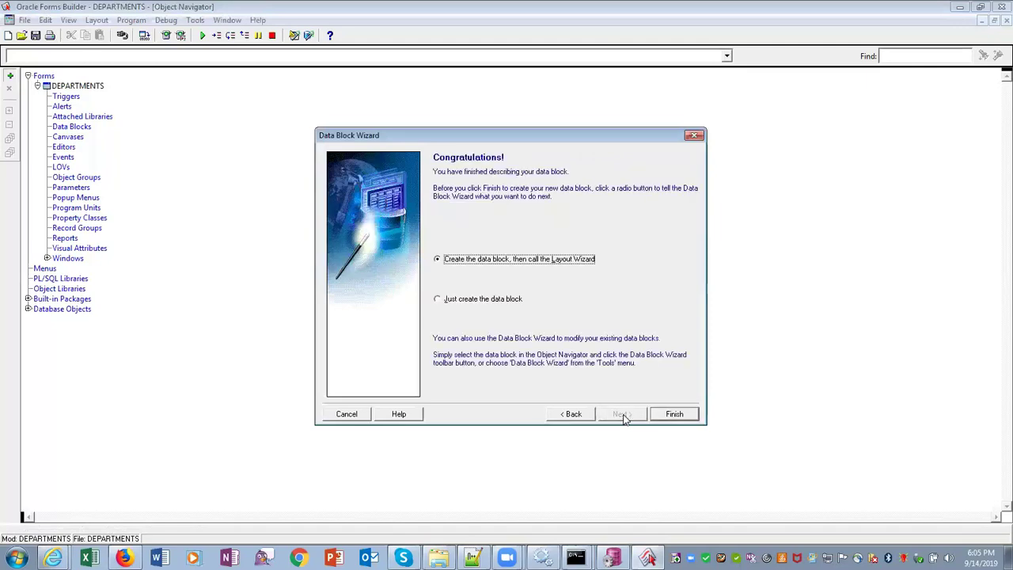
{"action": "left_click", "coordinate": [663, 416]}
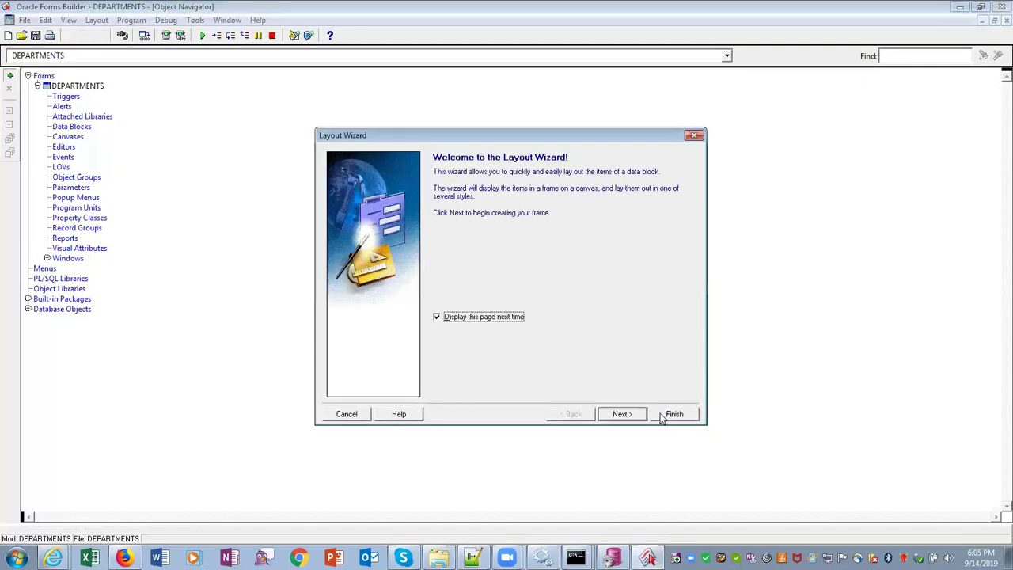
In the Layout Wizard, display all four DEPARTMENTS items on a new content canvas
{"action": "left_click", "coordinate": [632, 416]}
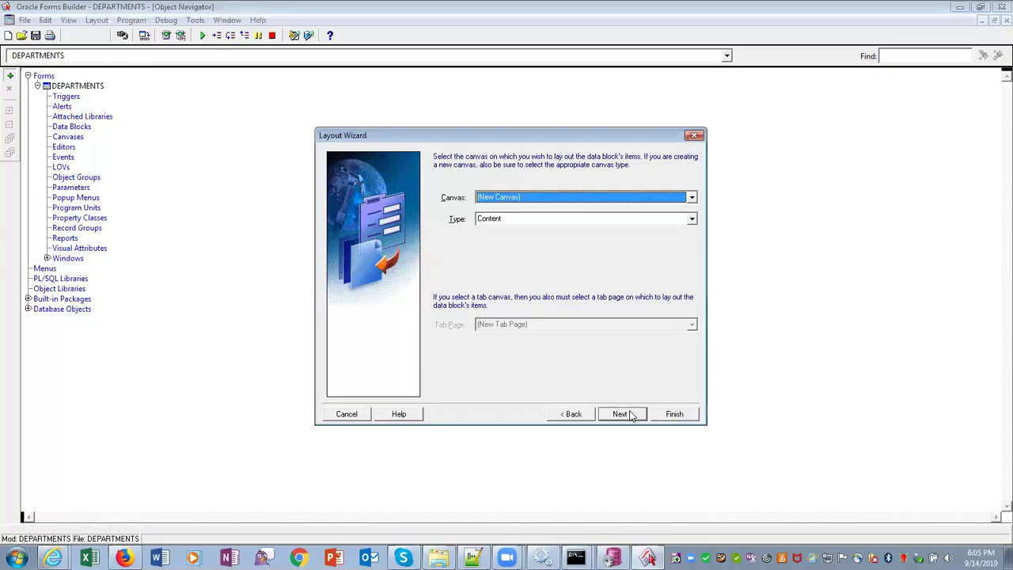
{"action": "left_click", "coordinate": [622, 414]}
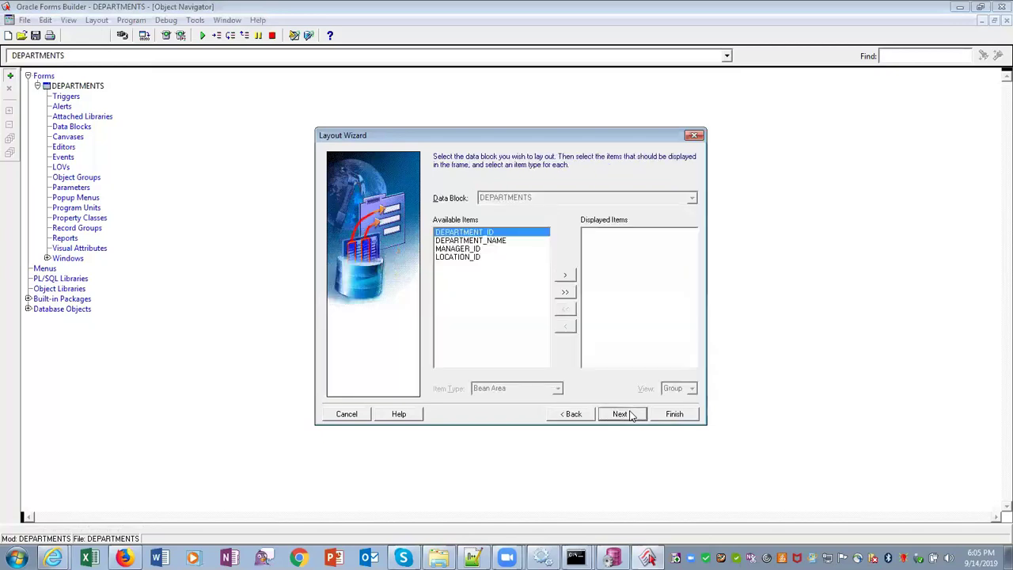
{"action": "left_click", "coordinate": [566, 294]}
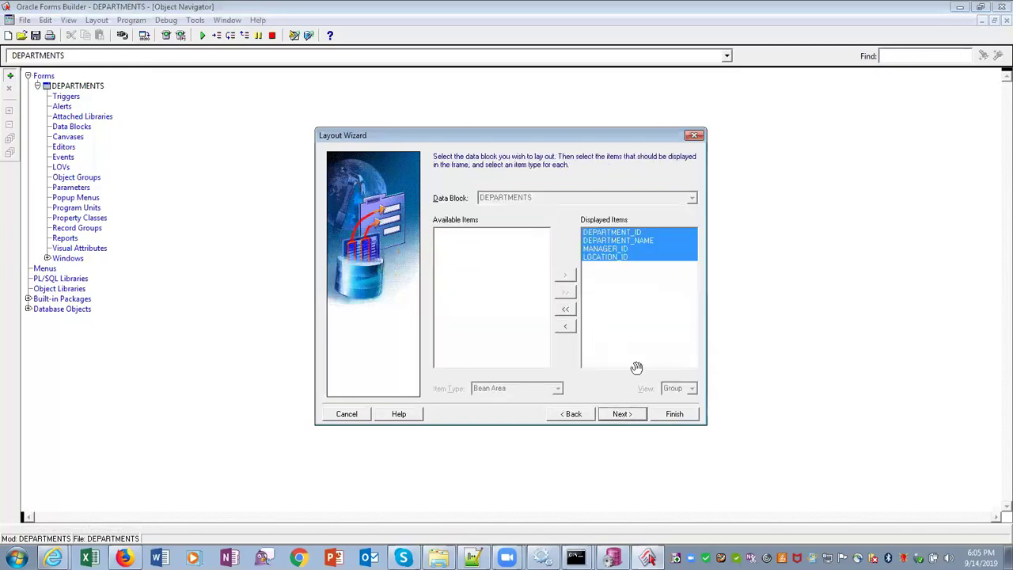
{"action": "left_click", "coordinate": [623, 414]}
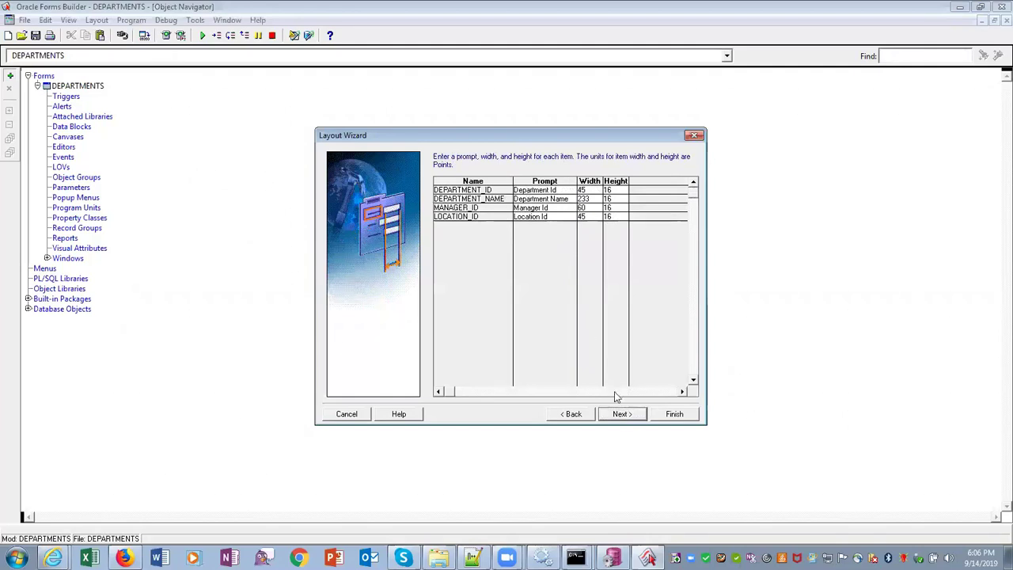
Finish the layout with default prompts and sizes, Form style, and frame title Departments
{"action": "left_click", "coordinate": [622, 415]}
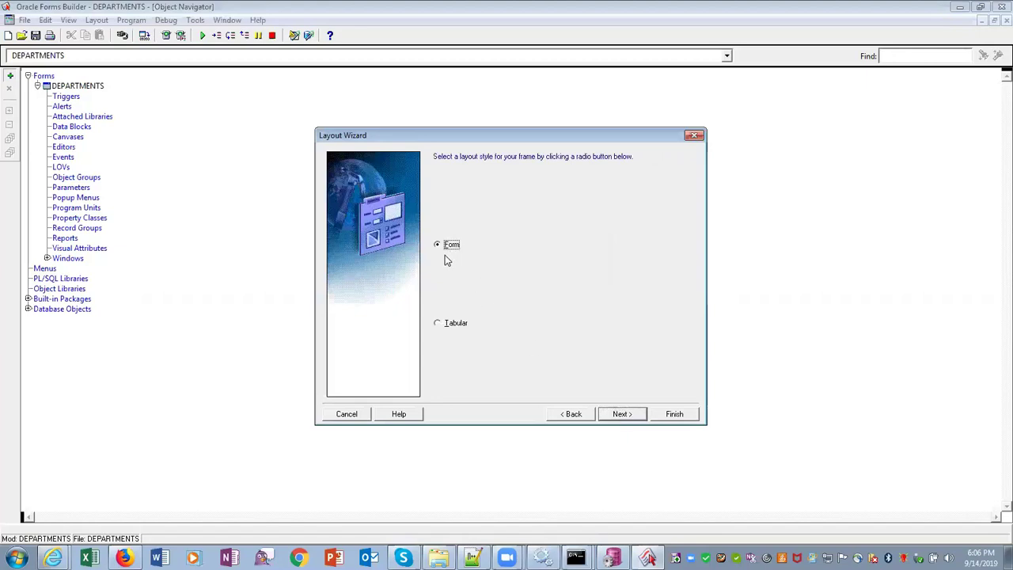
{"action": "left_click", "coordinate": [438, 324]}
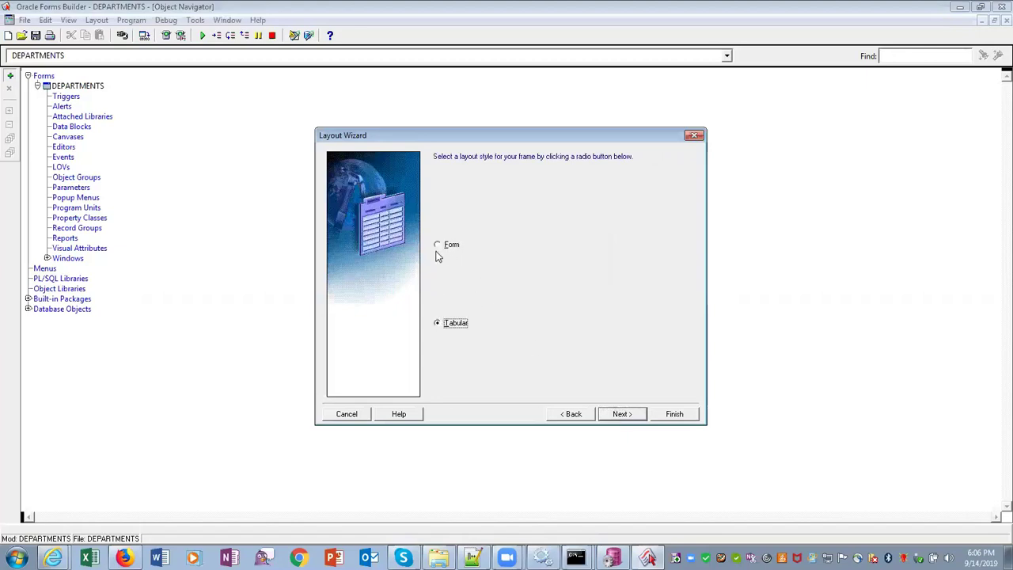
{"action": "left_click", "coordinate": [437, 246]}
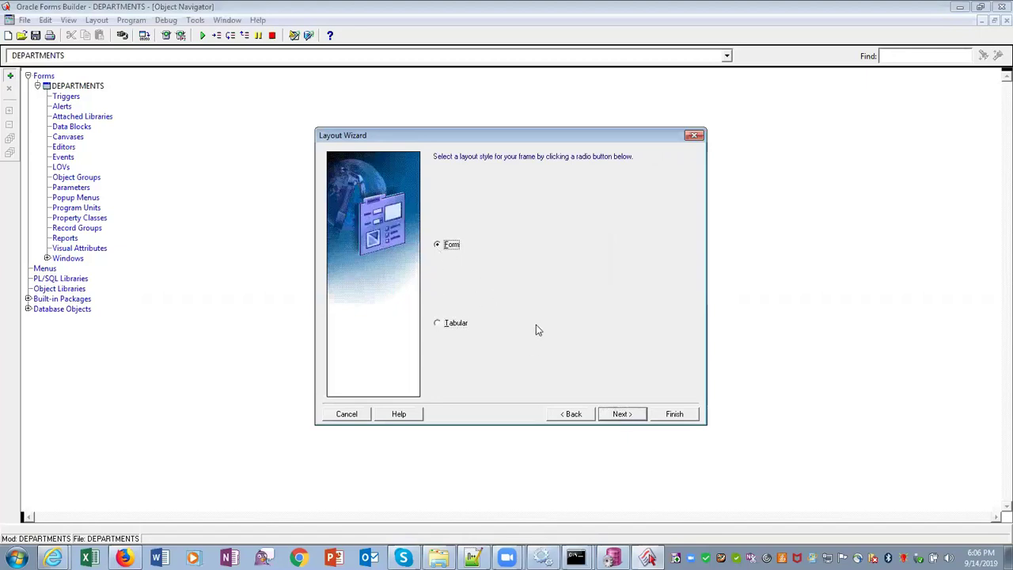
{"action": "left_click", "coordinate": [622, 414]}
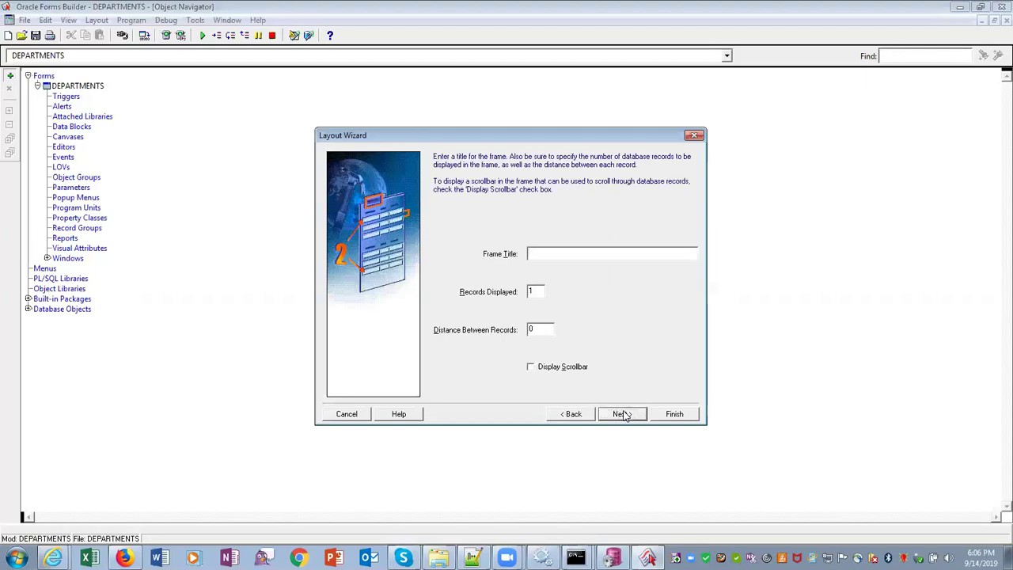
{"action": "type", "text": "Departme"}
{"action": "left_click", "coordinate": [640, 419]}
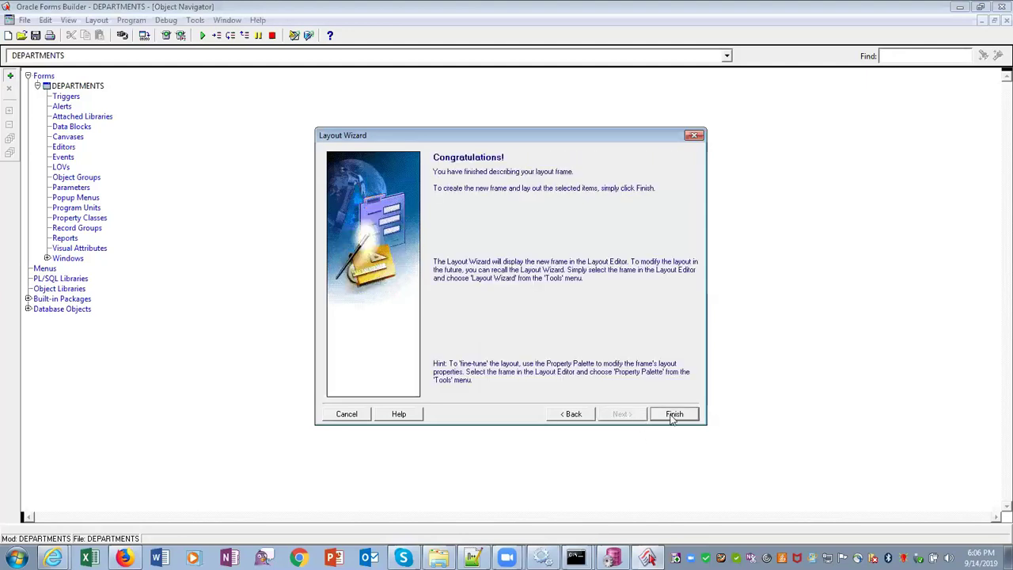
{"action": "left_click", "coordinate": [671, 414]}
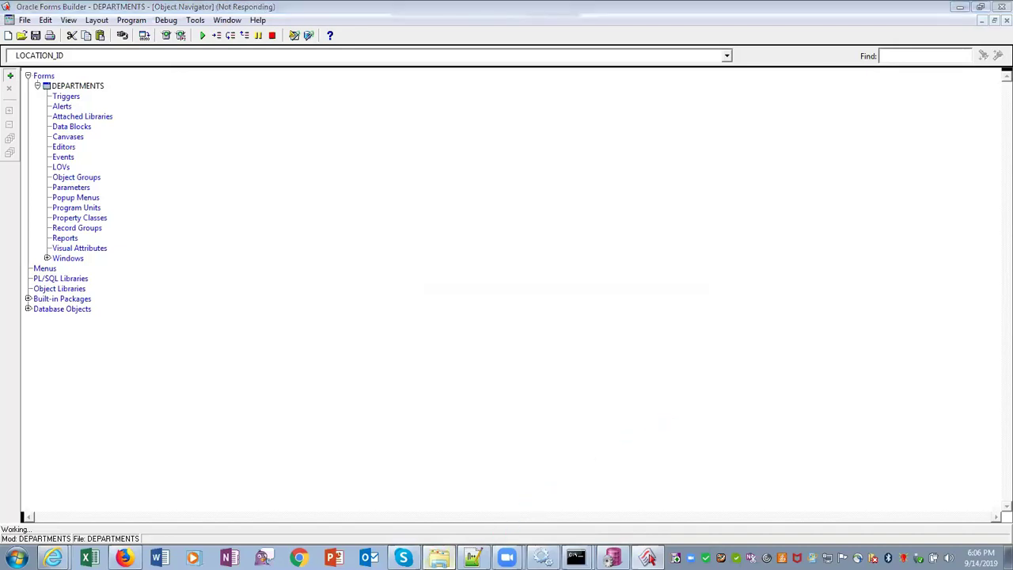
Open a second, maximized Windows Explorer window on the Data (D:) drive
{"action": "left_click", "coordinate": [438, 558]}
{"action": "left_click", "coordinate": [133, 24]}
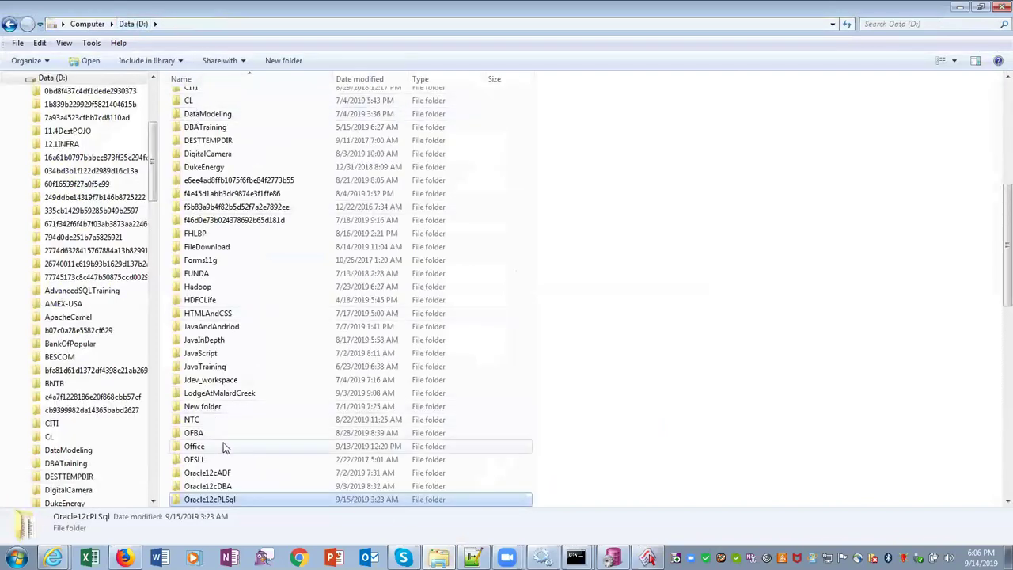
{"action": "double_click", "coordinate": [244, 500]}
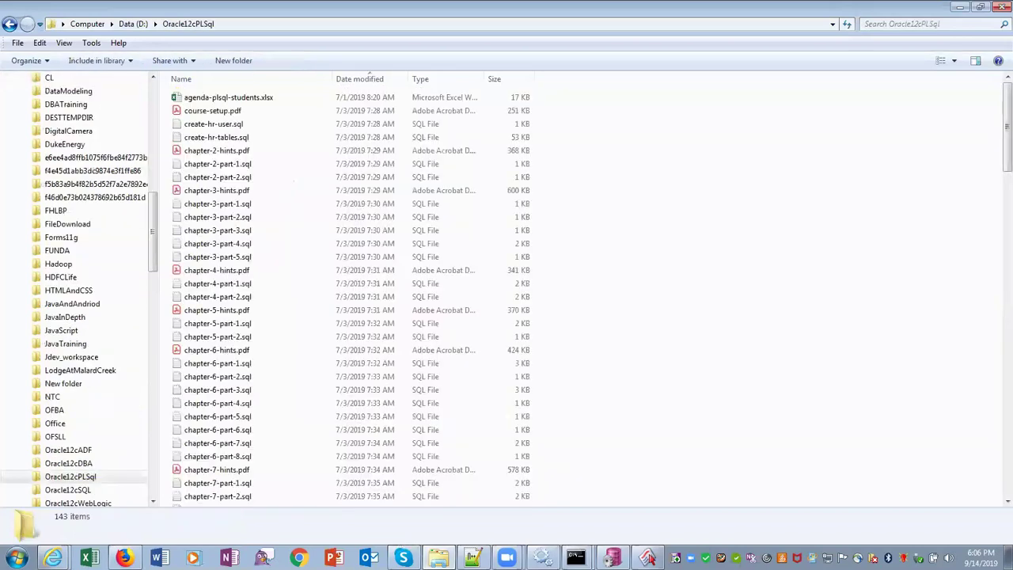
{"action": "right_click", "coordinate": [438, 557]}
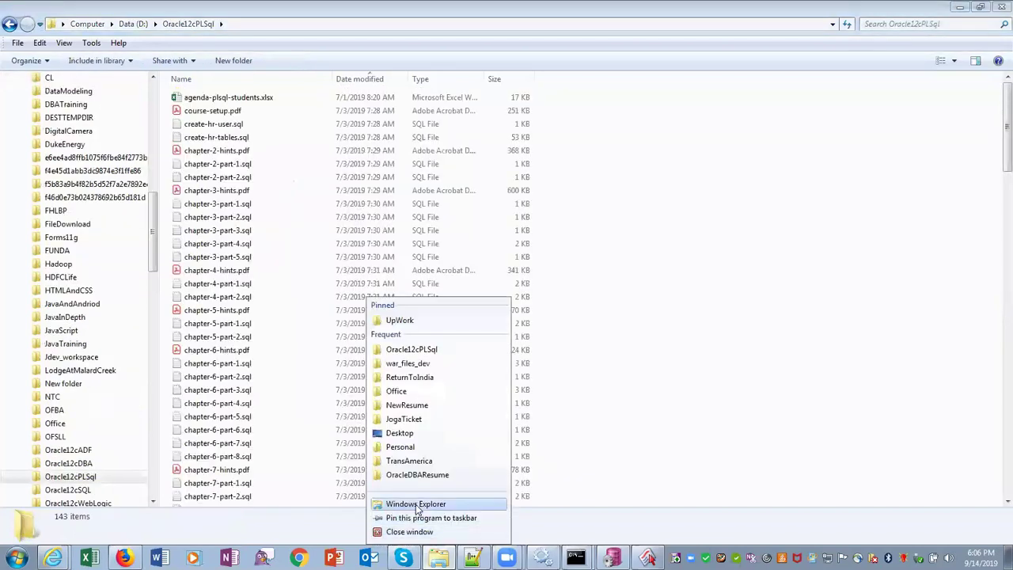
{"action": "left_click", "coordinate": [417, 510]}
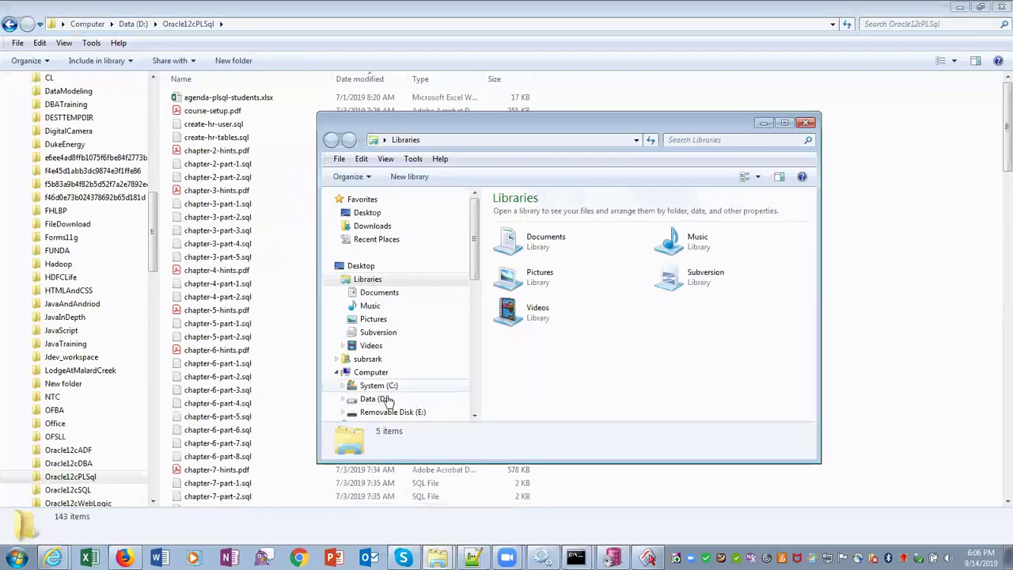
{"action": "left_click", "coordinate": [402, 398]}
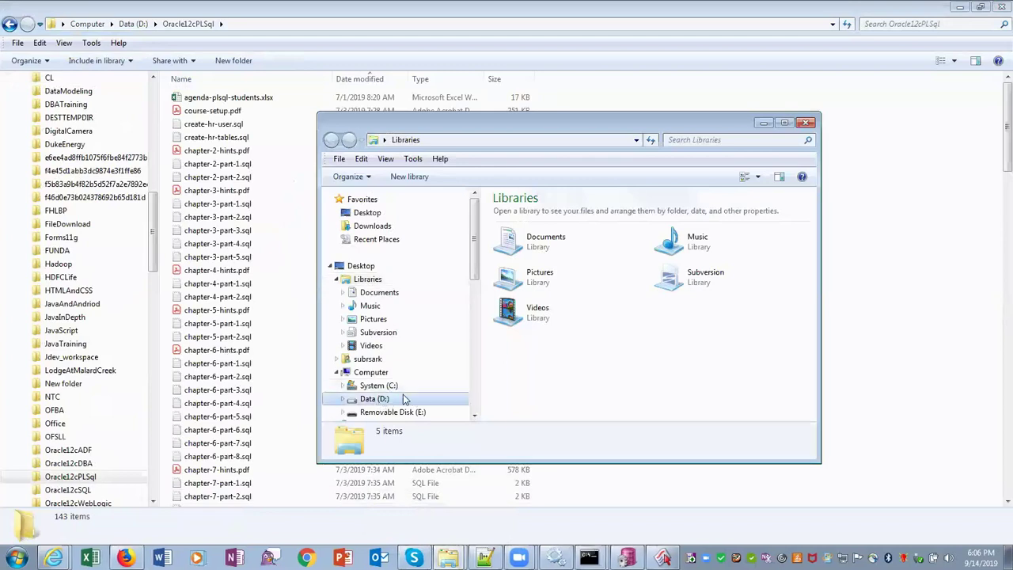
{"action": "left_click", "coordinate": [784, 124]}
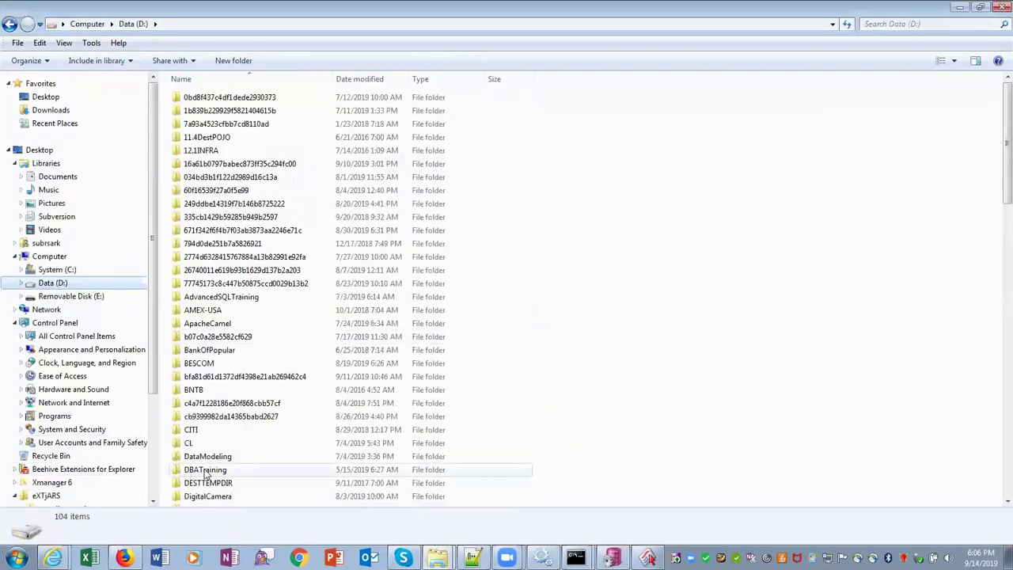
Browse into D:\UpWork\FORMSTraining
{"action": "left_click", "coordinate": [206, 472]}
{"action": "scroll", "coordinate": [206, 471], "scroll_direction": "down", "scroll_amount": 10}
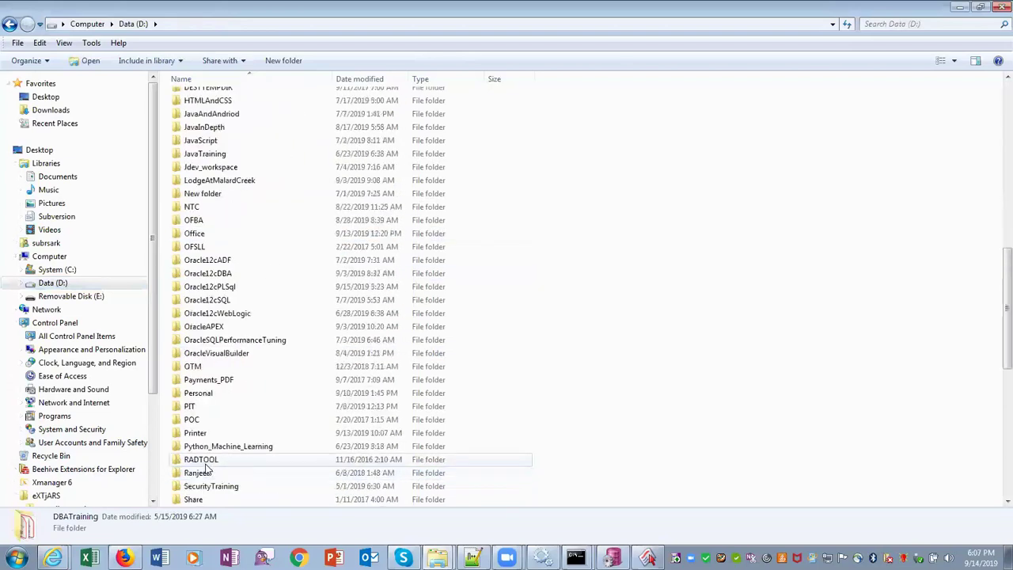
{"action": "scroll", "coordinate": [206, 468], "scroll_direction": "down", "scroll_amount": 5}
{"action": "left_click", "coordinate": [200, 407]}
{"action": "double_click", "coordinate": [200, 408]}
{"action": "left_click", "coordinate": [237, 431]}
{"action": "double_click", "coordinate": [235, 431]}
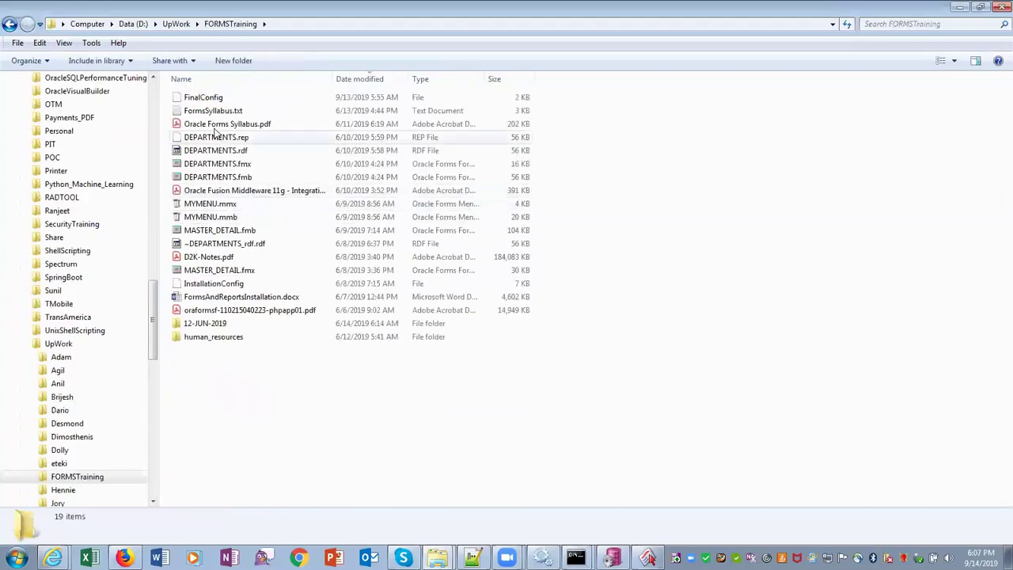
Create a new folder named 15-SEP-2019 and open it
{"action": "left_click", "coordinate": [219, 61]}
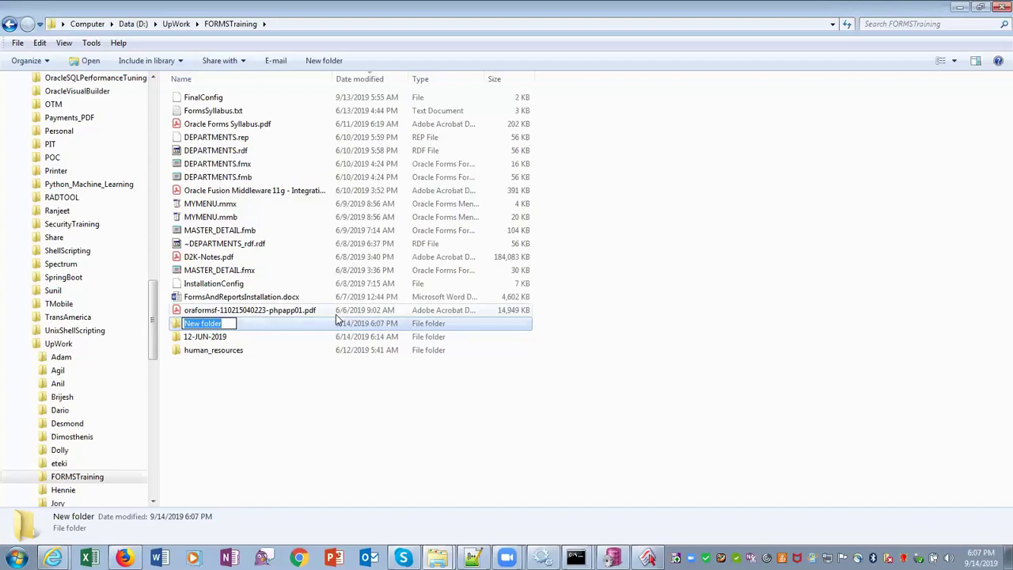
{"action": "type", "text": "15-SEP"}
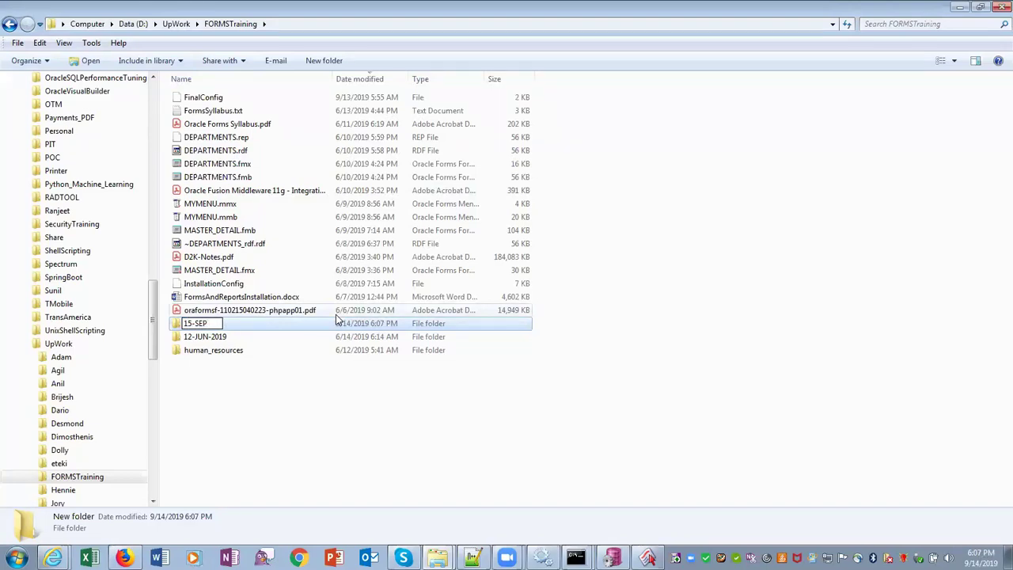
{"action": "type", "text": "-2019"}
{"action": "key", "text": "Return"}
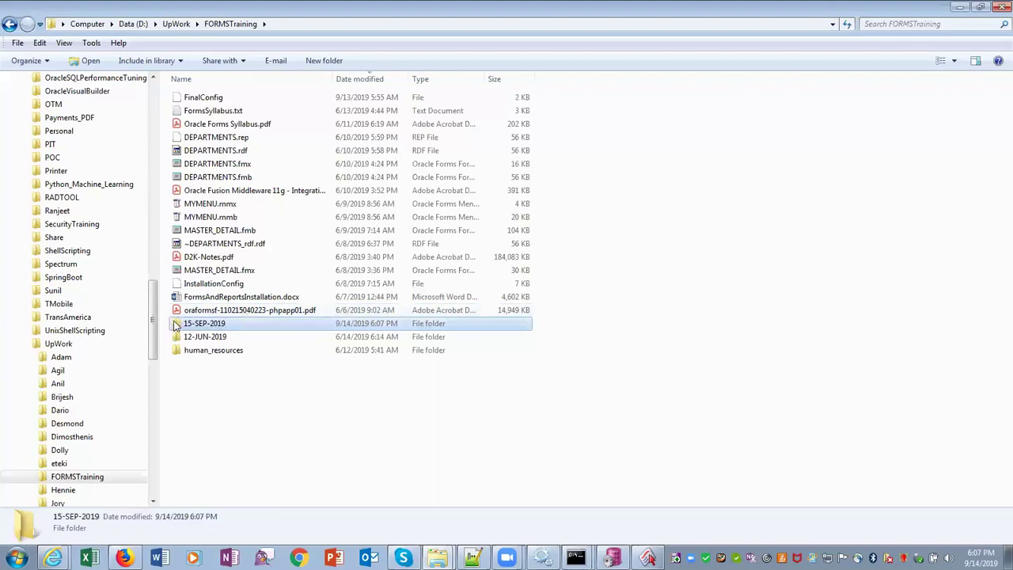
{"action": "double_click", "coordinate": [176, 325]}
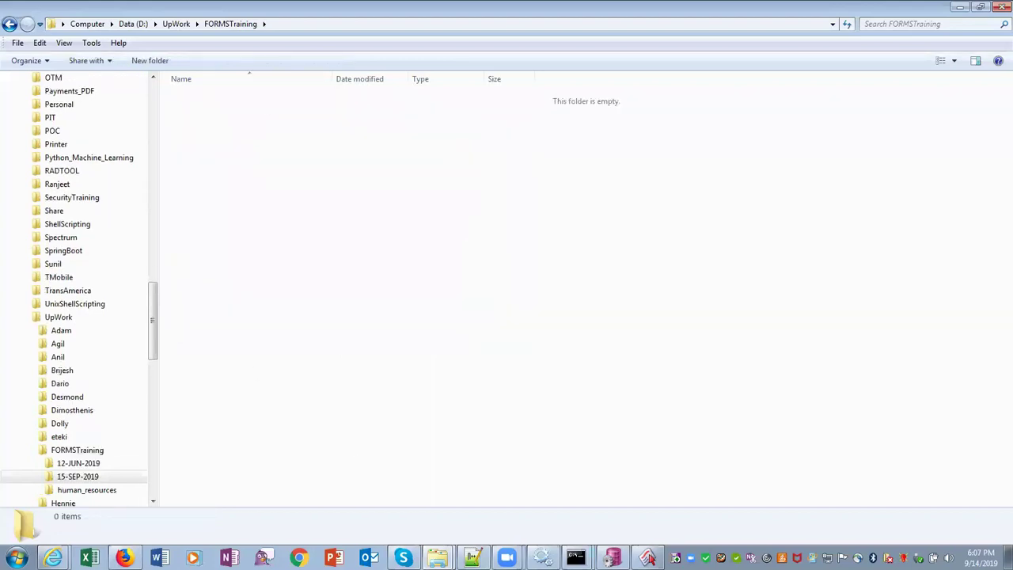
Return to the Object Navigator and inspect the DEPARTMENTS block and its four items
{"action": "left_click", "coordinate": [647, 558]}
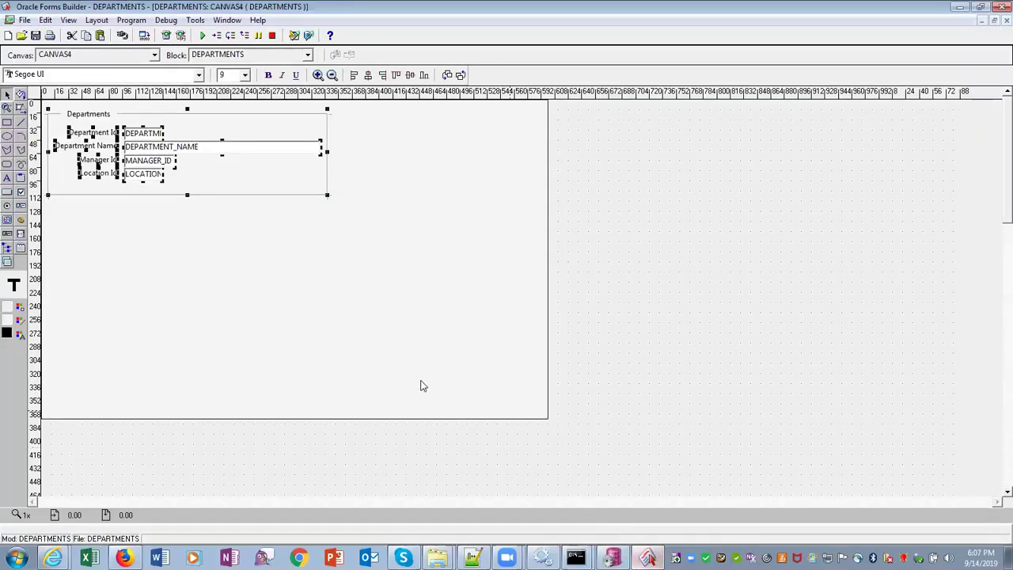
{"action": "left_click", "coordinate": [597, 360]}
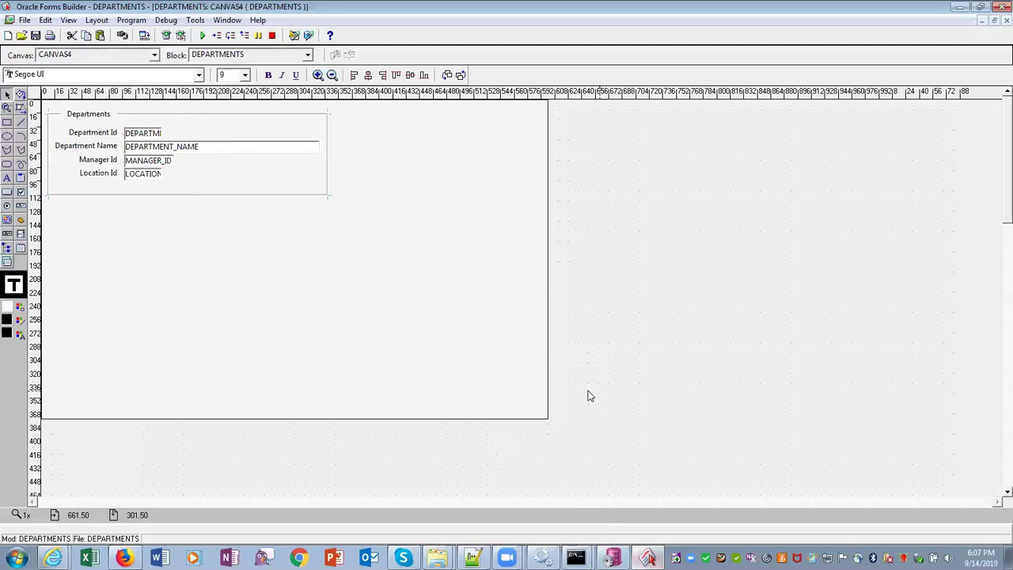
{"action": "left_click", "coordinate": [227, 21]}
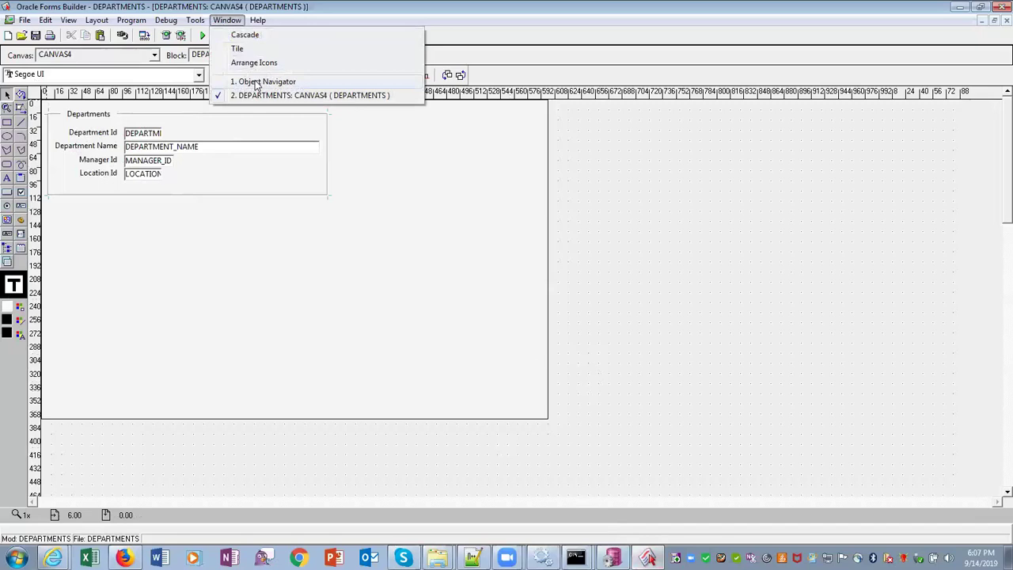
{"action": "left_click", "coordinate": [261, 81]}
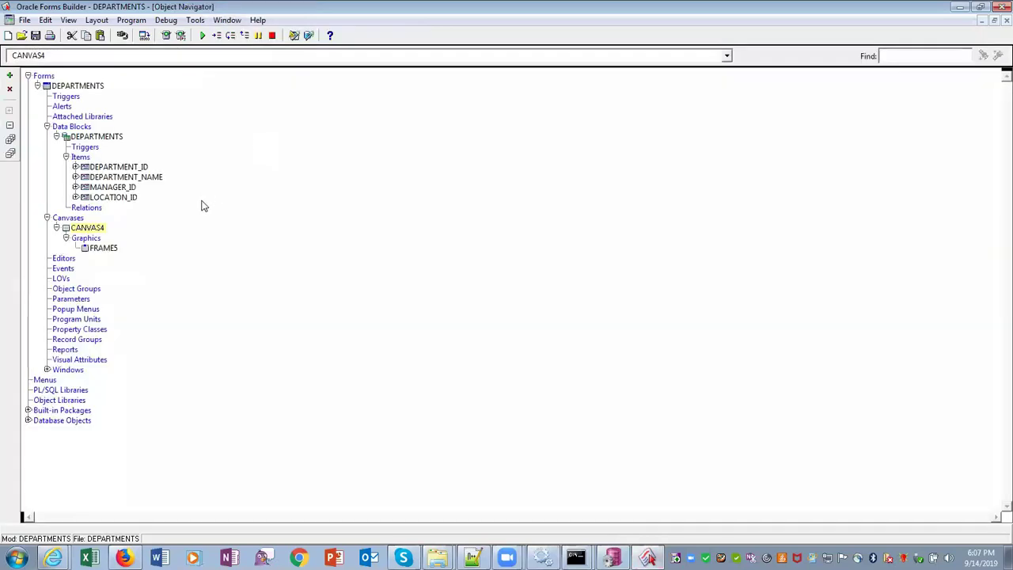
{"action": "left_click", "coordinate": [81, 87]}
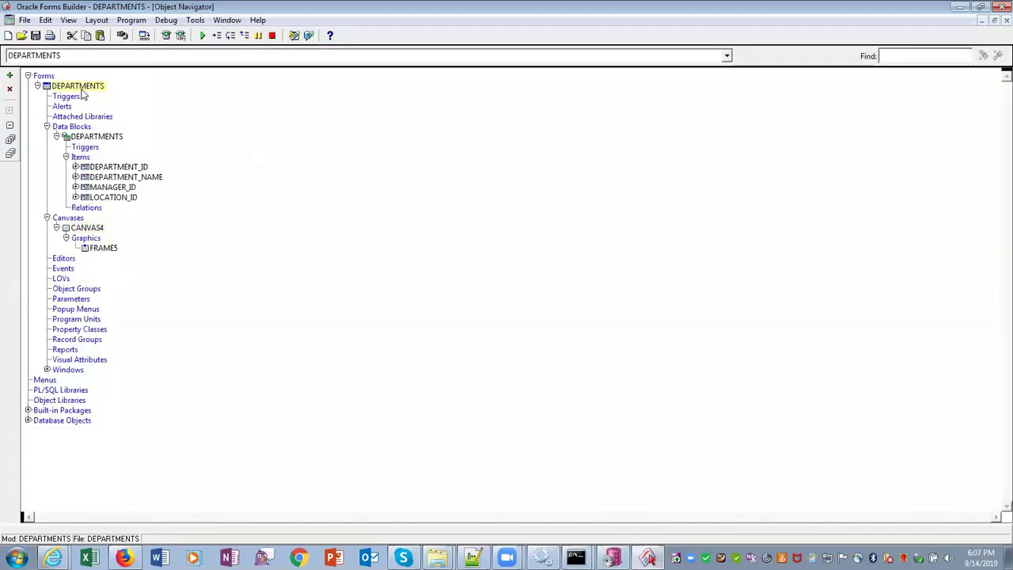
{"action": "left_click", "coordinate": [102, 136]}
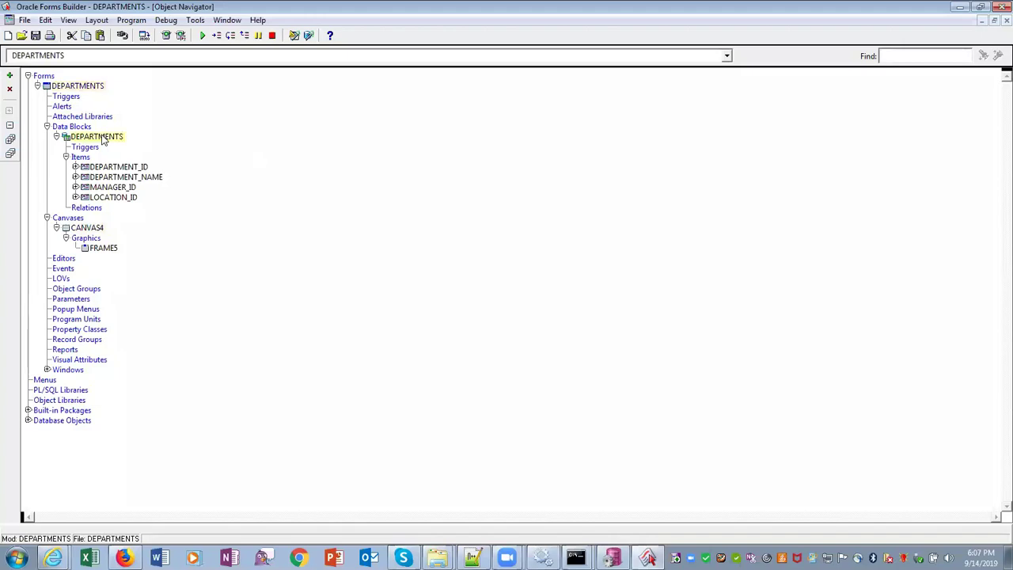
{"action": "left_click", "coordinate": [138, 167]}
{"action": "left_click", "coordinate": [136, 178]}
{"action": "left_click", "coordinate": [131, 186]}
{"action": "left_click", "coordinate": [130, 197]}
Open and close the CANVAS4 layout, then select the DEPARTMENTS form module
{"action": "double_click", "coordinate": [97, 230]}
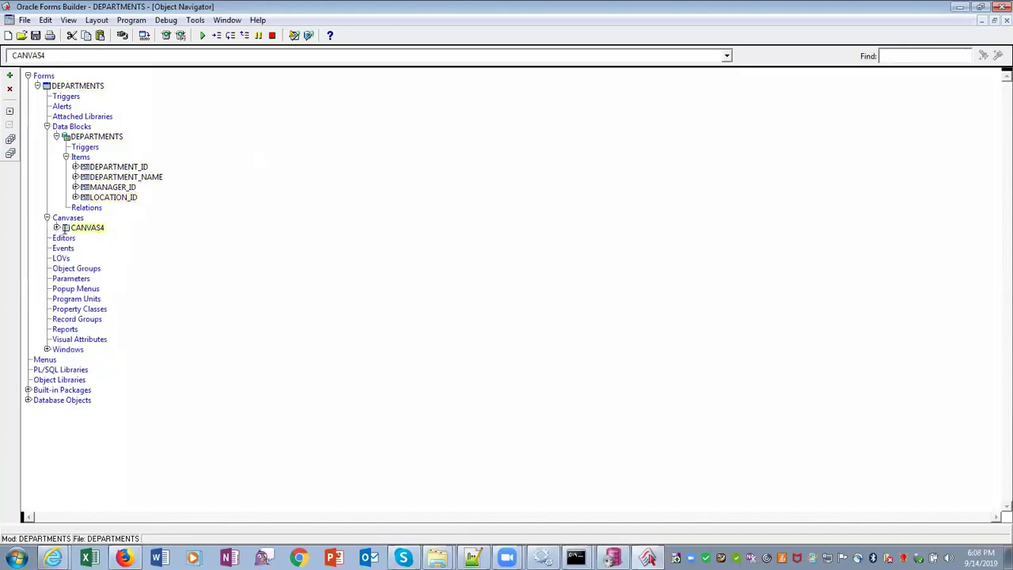
{"action": "double_click", "coordinate": [66, 227]}
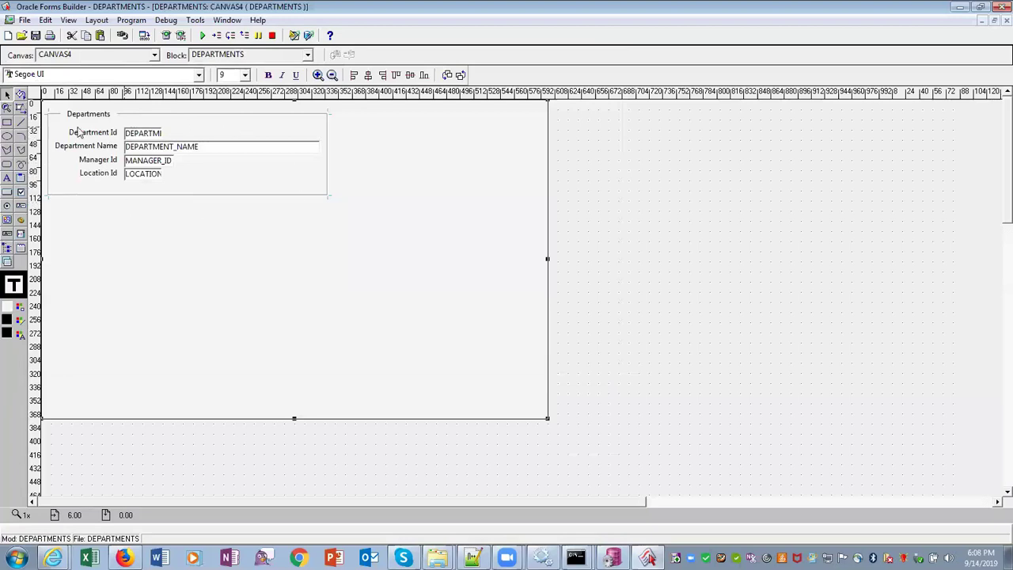
{"action": "left_click", "coordinate": [1006, 20]}
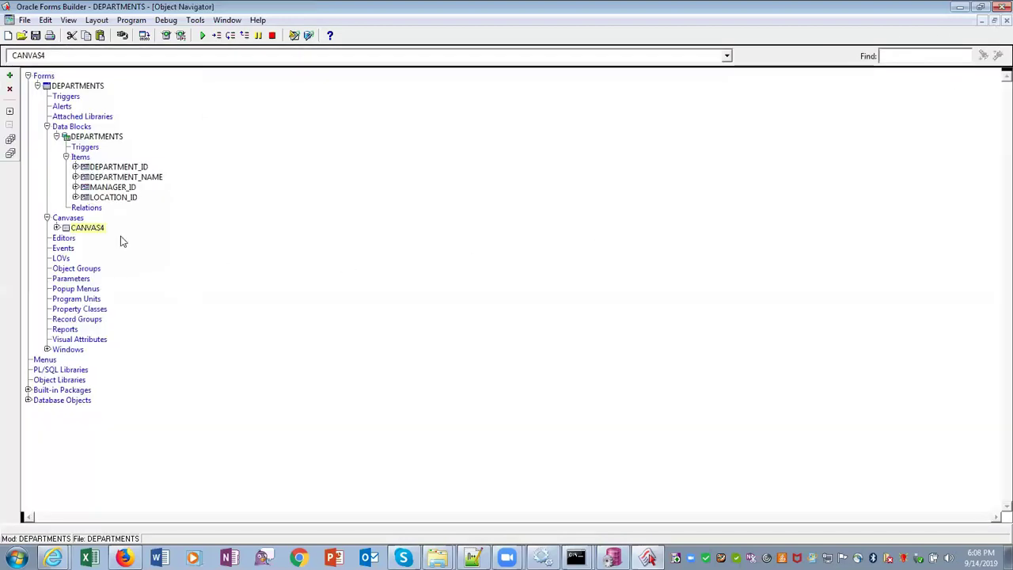
{"action": "left_click", "coordinate": [77, 88]}
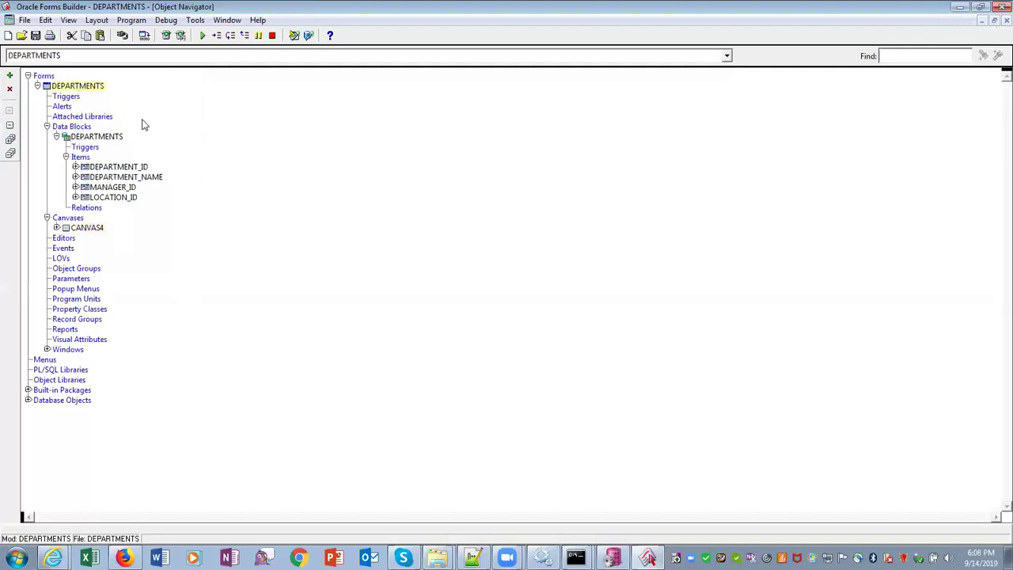
Run the DEPARTMENTS form, dismiss the FRM-10142 listener error, and launch Start Weblogic Admin Server
{"action": "left_click", "coordinate": [166, 37]}
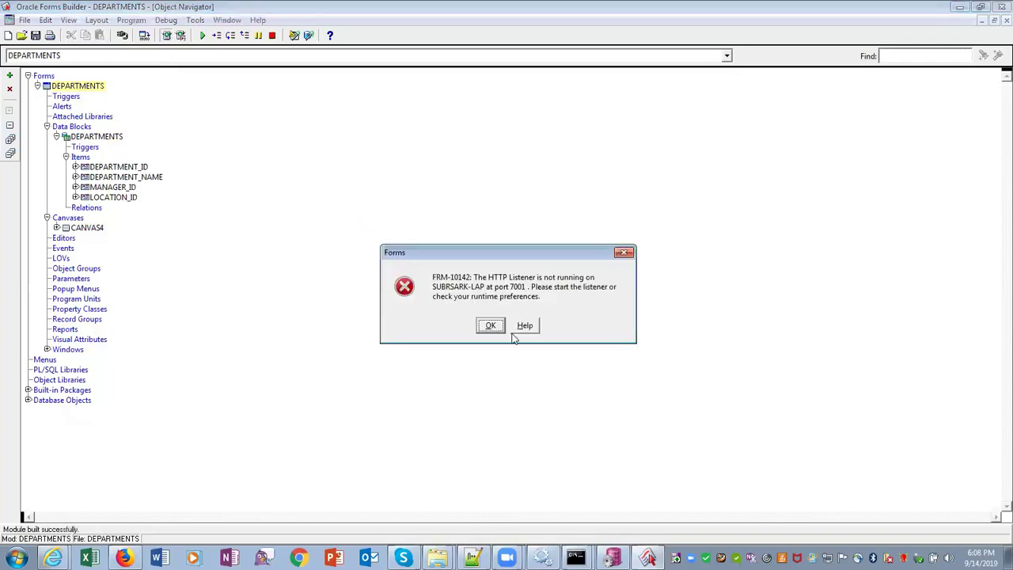
{"action": "left_click", "coordinate": [490, 325]}
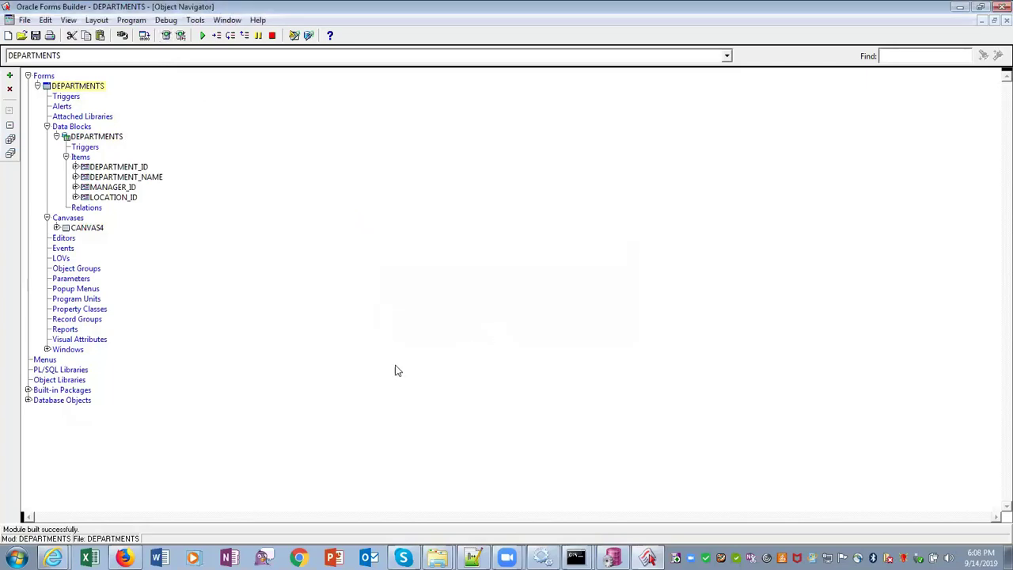
{"action": "left_click", "coordinate": [16, 558]}
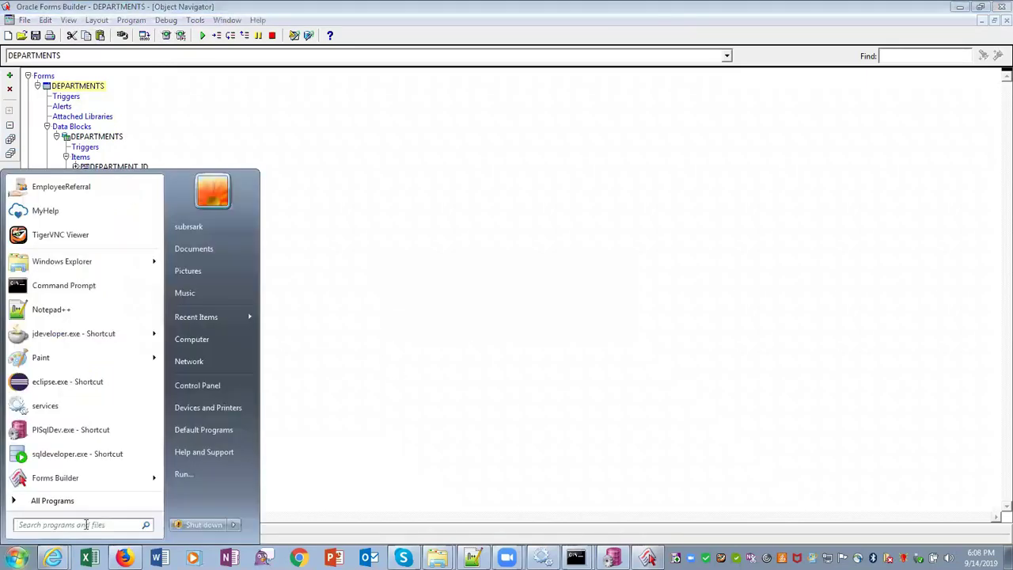
{"action": "left_click", "coordinate": [109, 501]}
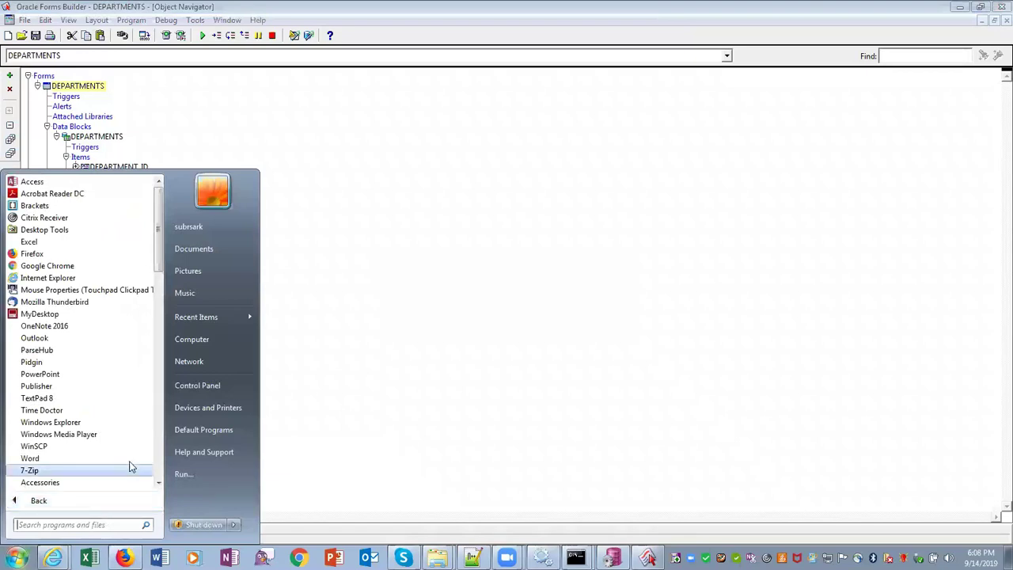
{"action": "left_click", "coordinate": [159, 463]}
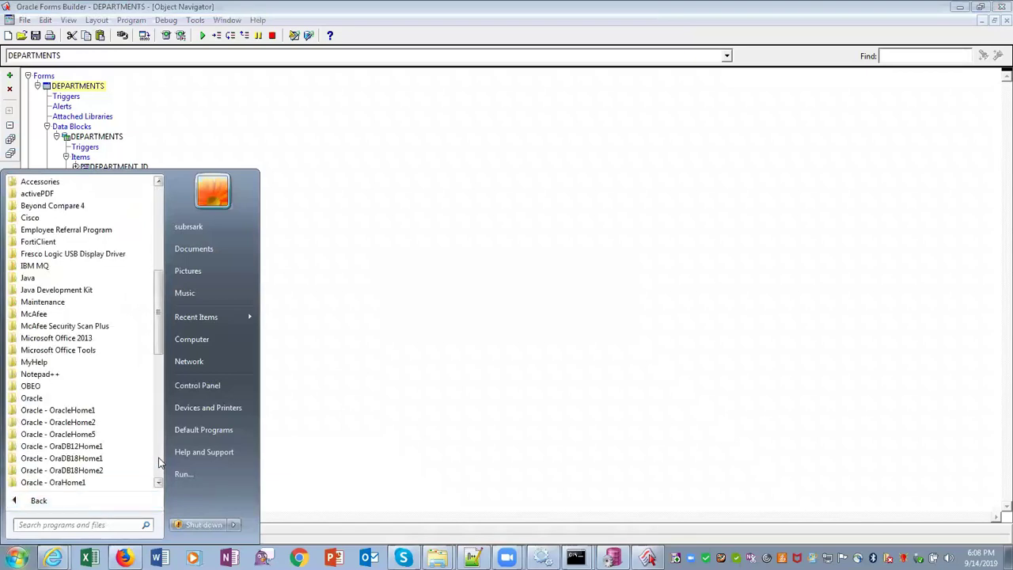
{"action": "left_click", "coordinate": [159, 463]}
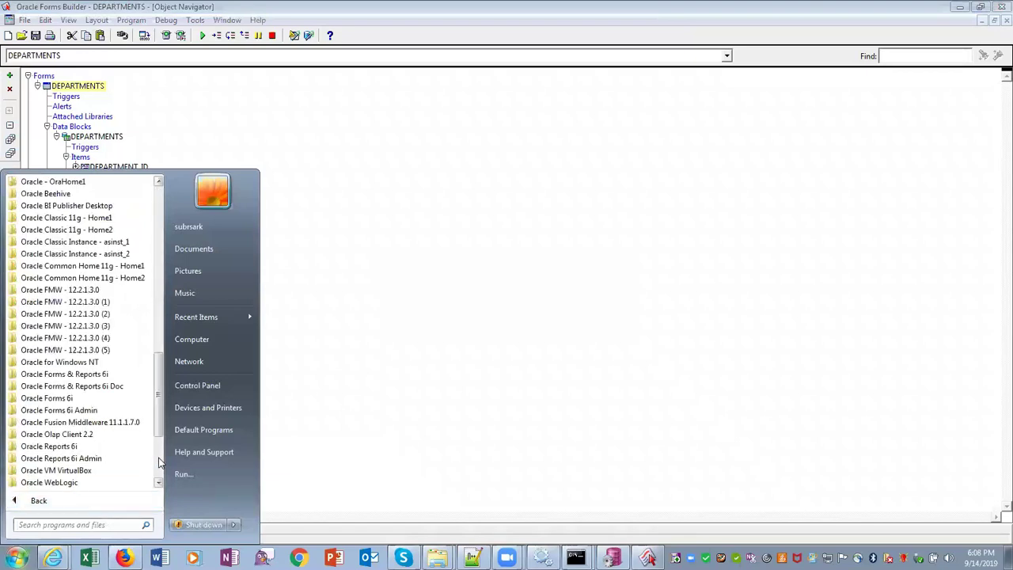
{"action": "left_click", "coordinate": [106, 257]}
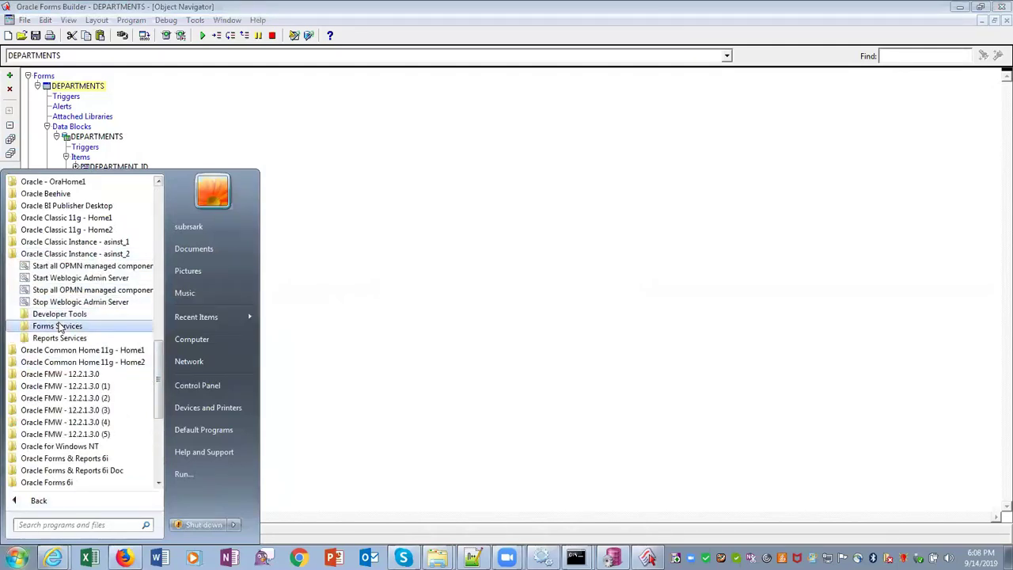
{"action": "left_click", "coordinate": [81, 278]}
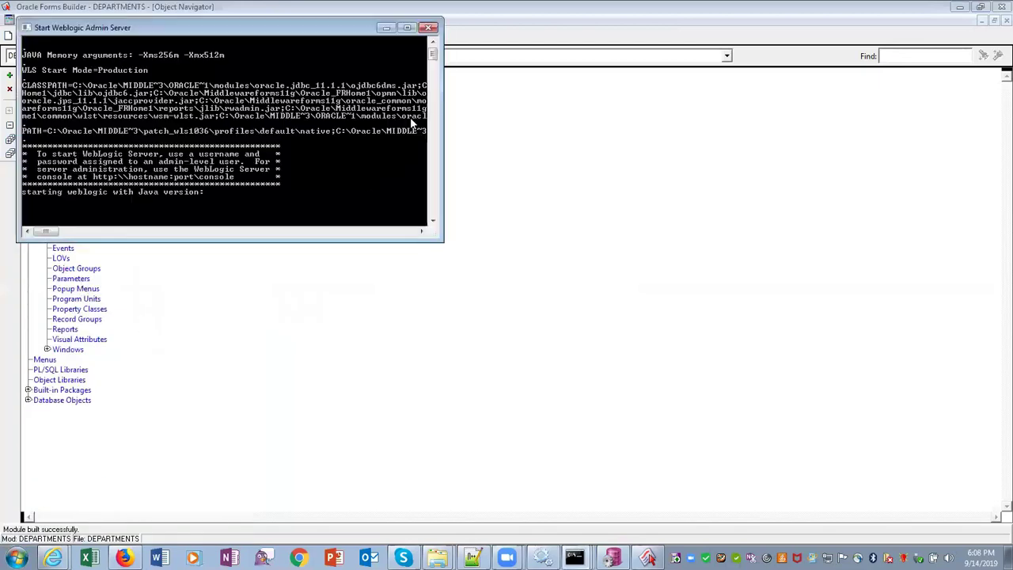
Maximize the WebLogic Admin Server console and enter the boot username at its prompt
{"action": "left_click", "coordinate": [407, 28]}
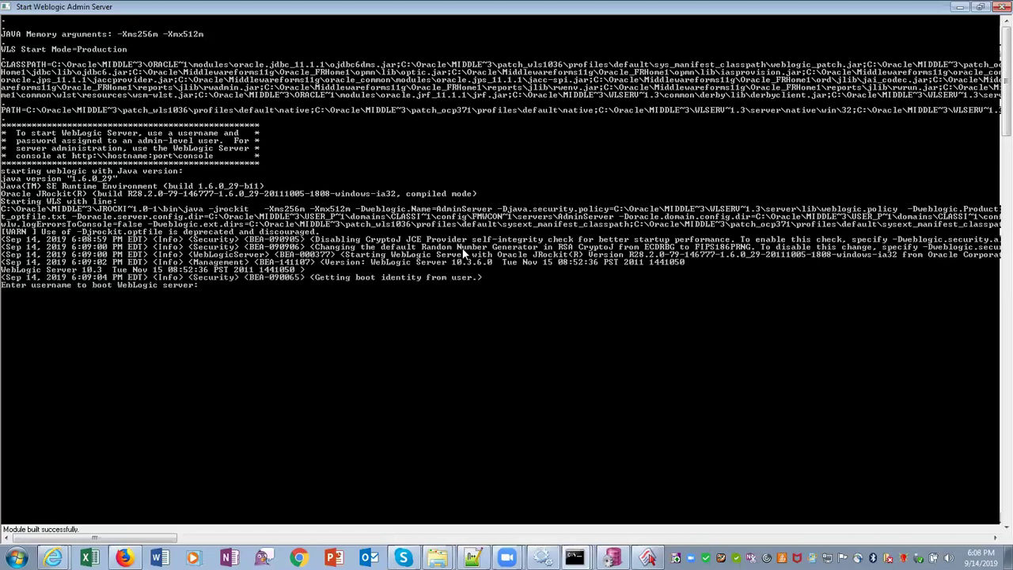
{"action": "type", "text": "weblogic"}
Submit the WebLogic boot username and password and wait for 'Server started in RUNNING mode'
{"action": "key", "text": "Return"}
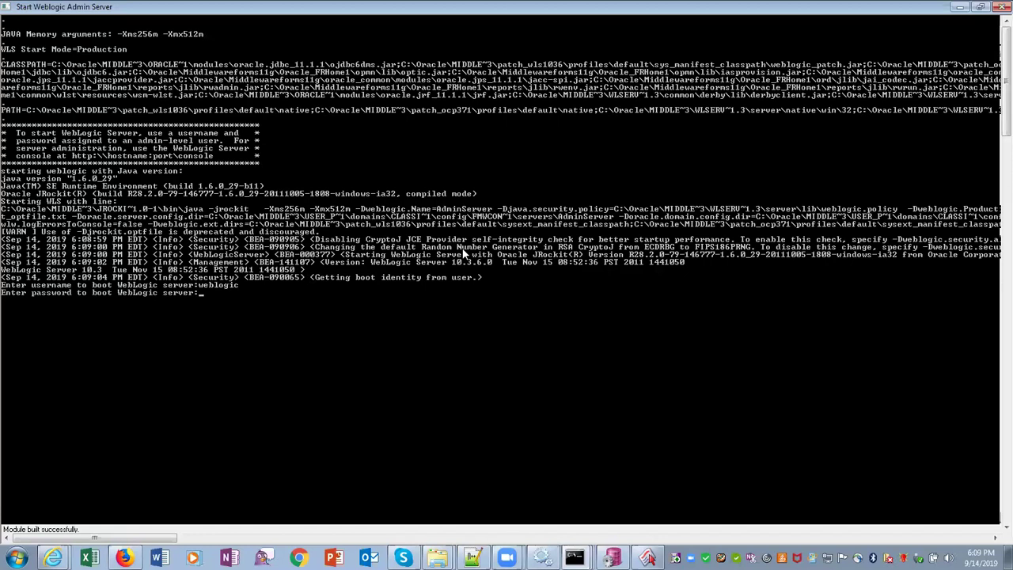
{"action": "key", "text": "Return"}
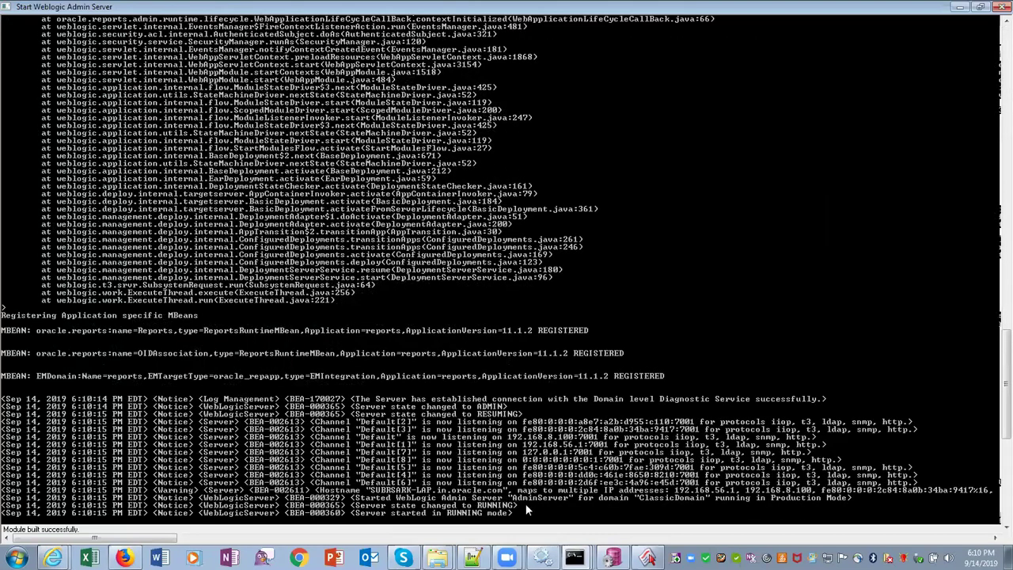
{"action": "left_click_drag", "start_coordinate": [525, 503], "coordinate": [418, 507]}
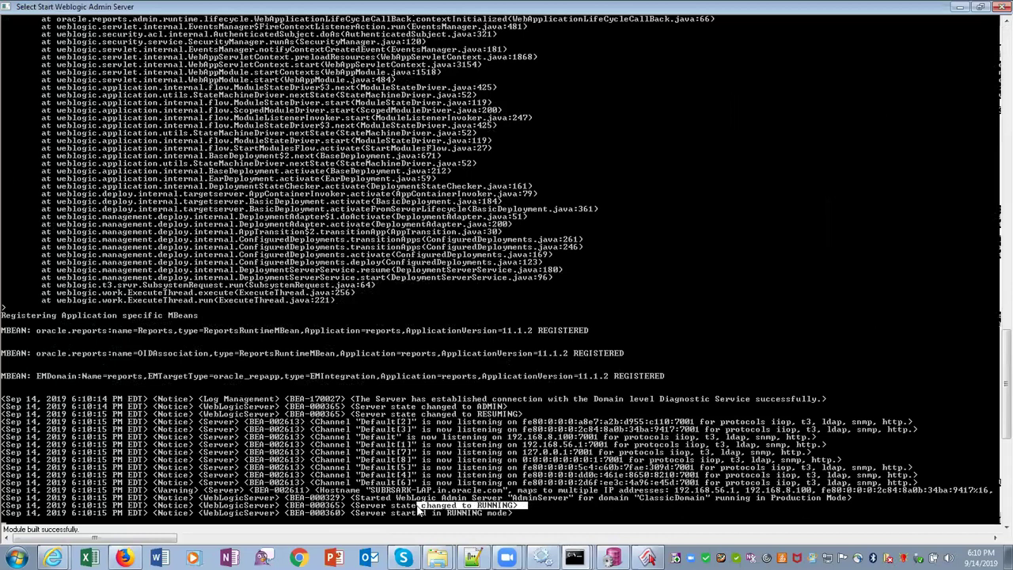
{"action": "left_click", "coordinate": [625, 511]}
Run the DEPARTMENTS form in Internet Explorer, allowing the unsigned Java application
{"action": "left_click", "coordinate": [961, 8]}
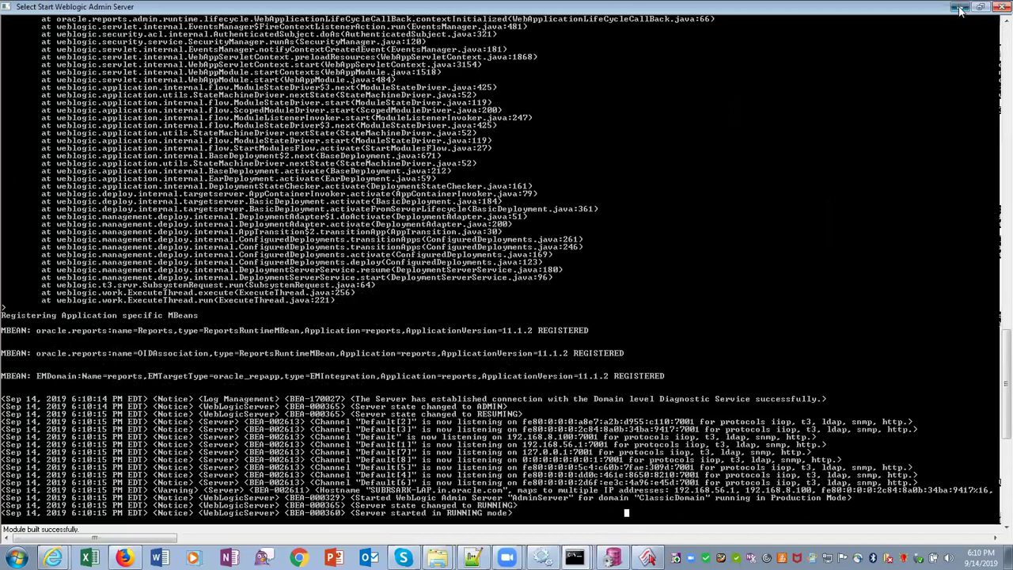
{"action": "left_click", "coordinate": [165, 35]}
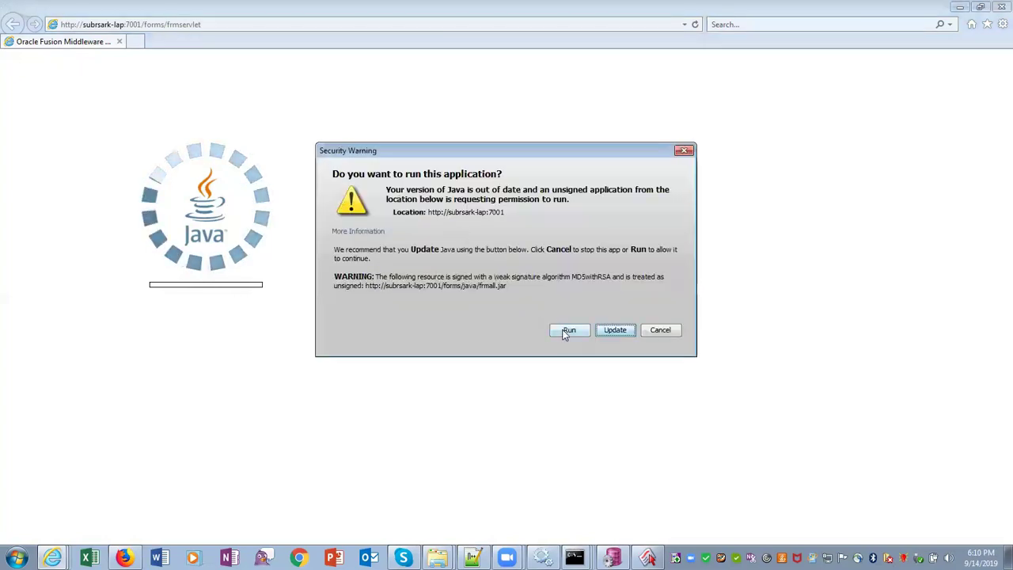
{"action": "left_click", "coordinate": [564, 335]}
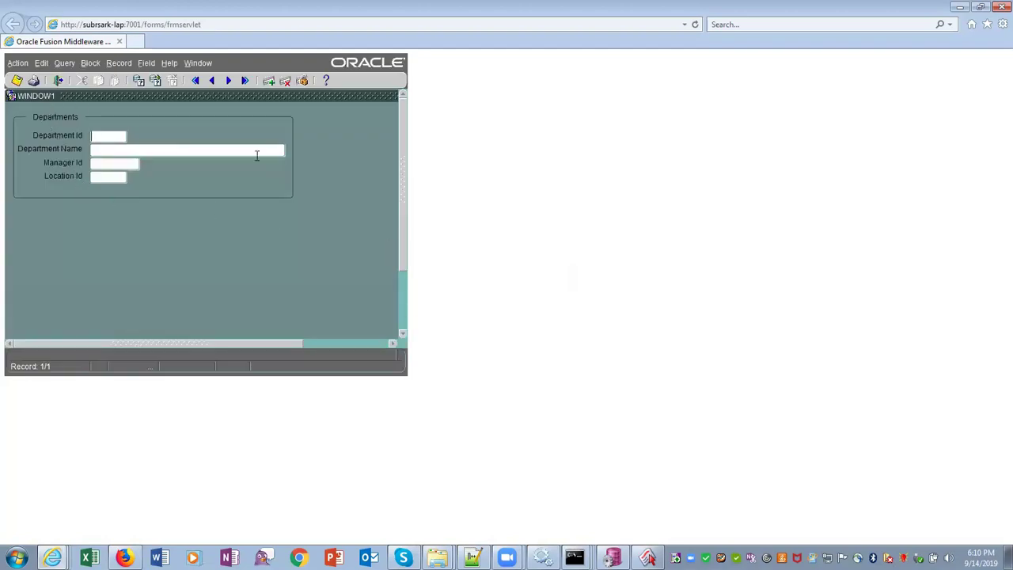
Execute the query and step forward through the department records to Executive
{"action": "left_click", "coordinate": [65, 63]}
{"action": "left_click", "coordinate": [68, 91]}
{"action": "left_click", "coordinate": [228, 82]}
{"action": "left_click", "coordinate": [228, 82]}
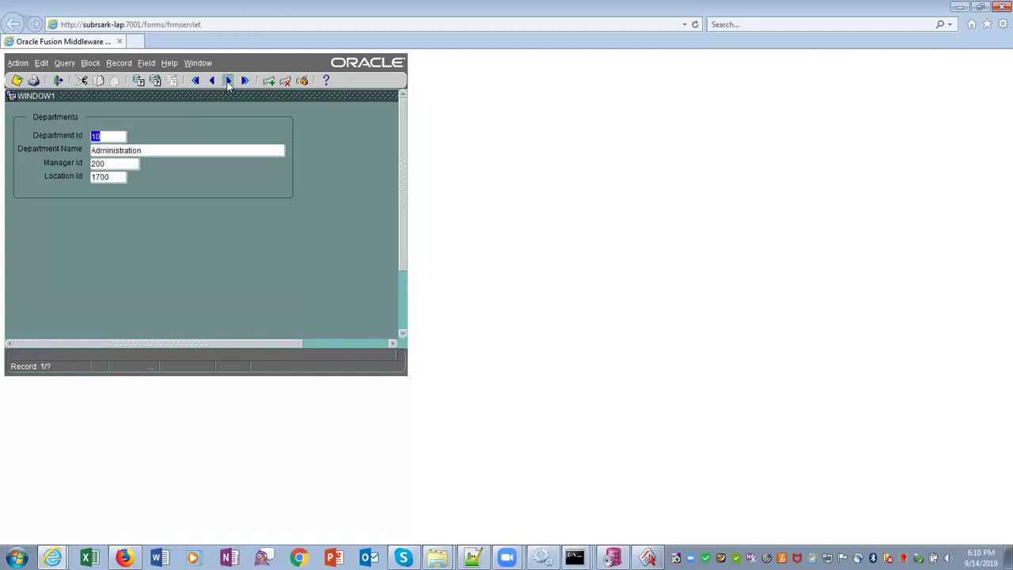
{"action": "left_click", "coordinate": [228, 82]}
{"action": "left_click", "coordinate": [228, 82]}
{"action": "left_click", "coordinate": [228, 82]}
{"action": "left_click", "coordinate": [228, 80]}
{"action": "left_click", "coordinate": [228, 81]}
{"action": "left_click", "coordinate": [227, 81]}
{"action": "left_click", "coordinate": [228, 81]}
Step back through the records to the first department record
{"action": "left_click", "coordinate": [211, 82]}
{"action": "left_click", "coordinate": [211, 82]}
{"action": "left_click", "coordinate": [211, 83]}
{"action": "left_click", "coordinate": [211, 82]}
{"action": "left_click", "coordinate": [211, 82]}
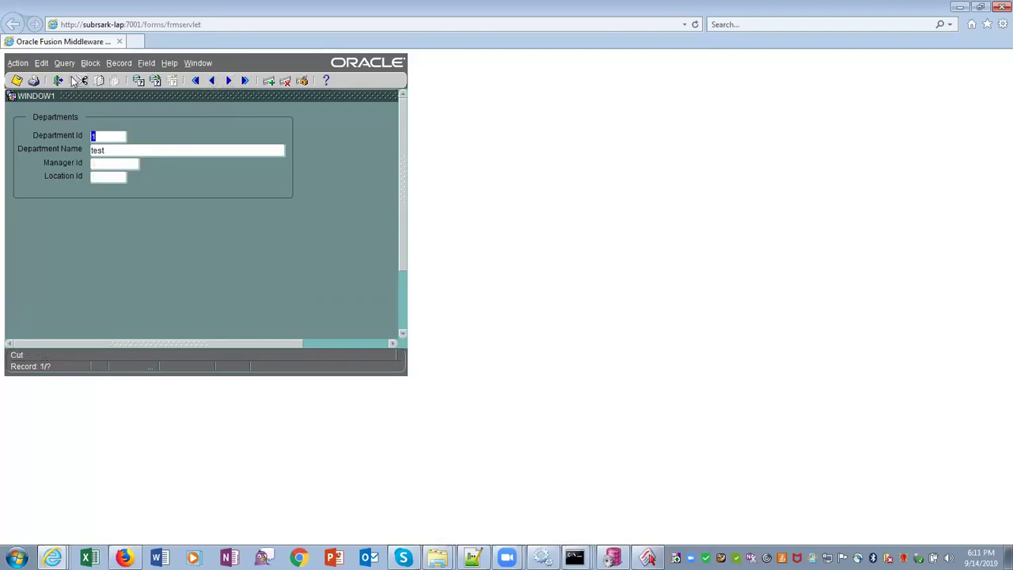
{"action": "left_click", "coordinate": [115, 66]}
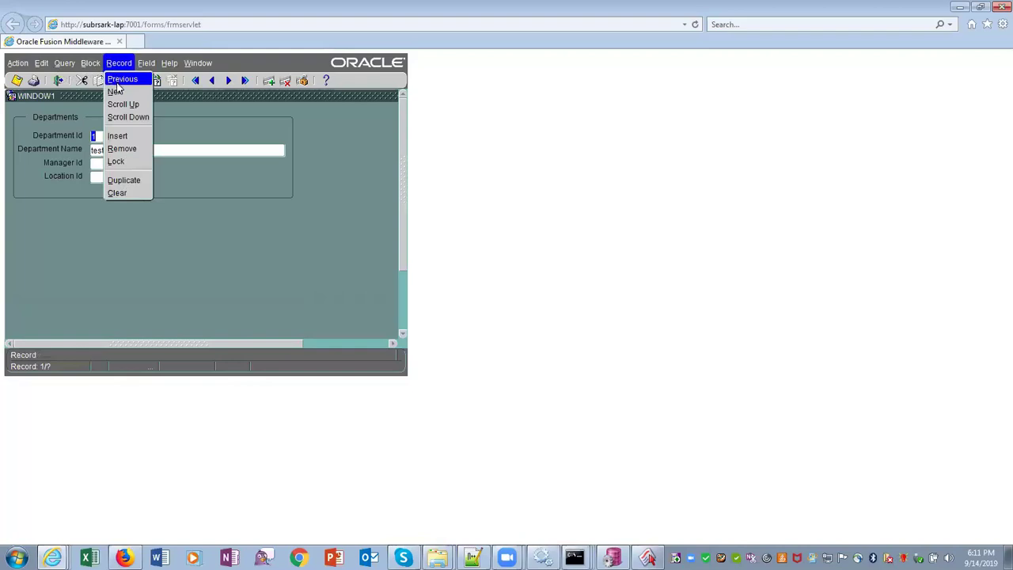
Insert department 100 TESTDEPT (manager 103, location 207), try saving, then switch to PL/SQL Developer
{"action": "left_click", "coordinate": [121, 141]}
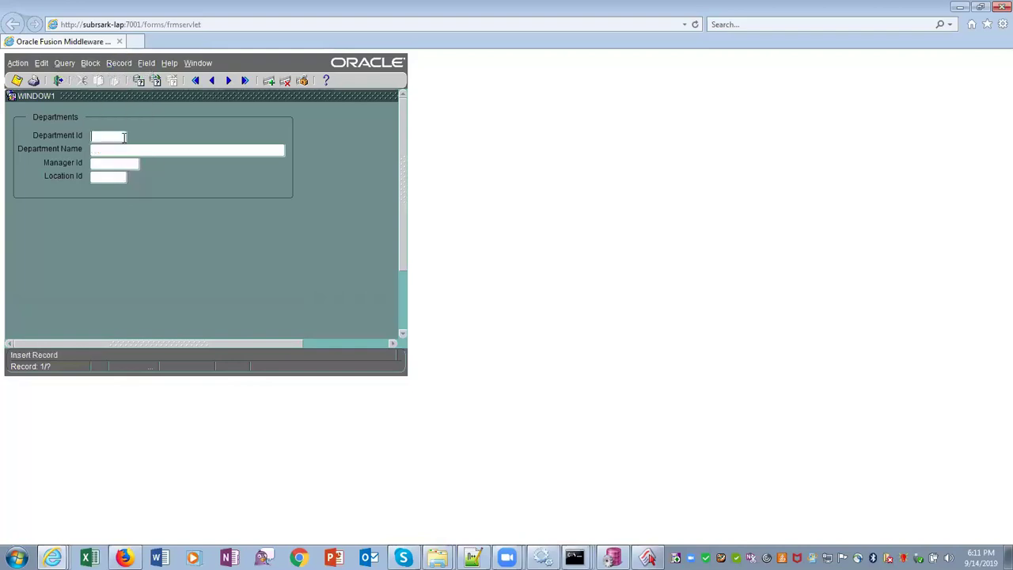
{"action": "type", "text": "100"}
{"action": "type", "text": "TEST"}
{"action": "type", "text": "DEPT"}
{"action": "type", "text": "103"}
{"action": "key", "text": "Tab"}
{"action": "type", "text": "207"}
{"action": "left_click", "coordinate": [17, 79]}
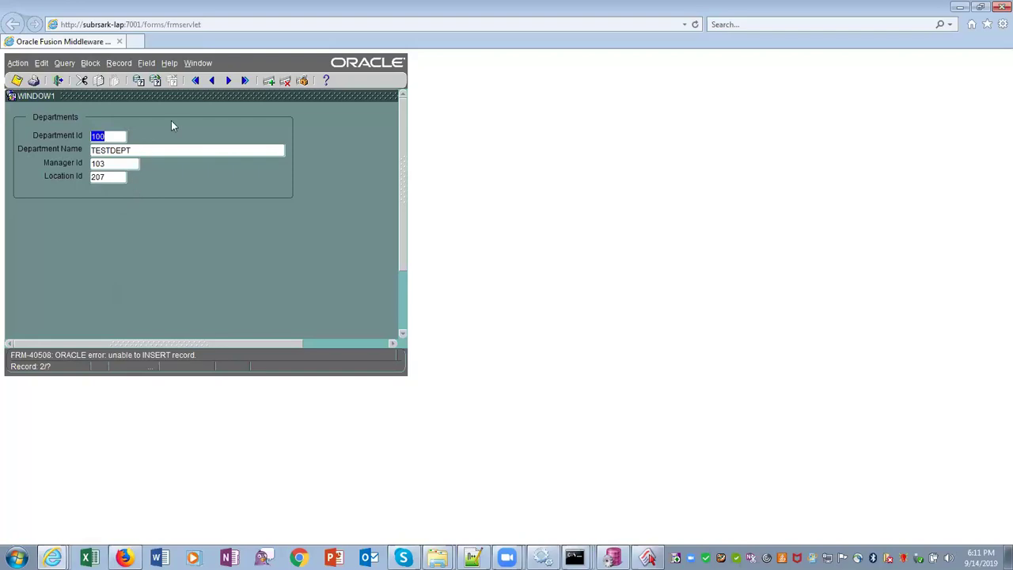
{"action": "left_click", "coordinate": [612, 557]}
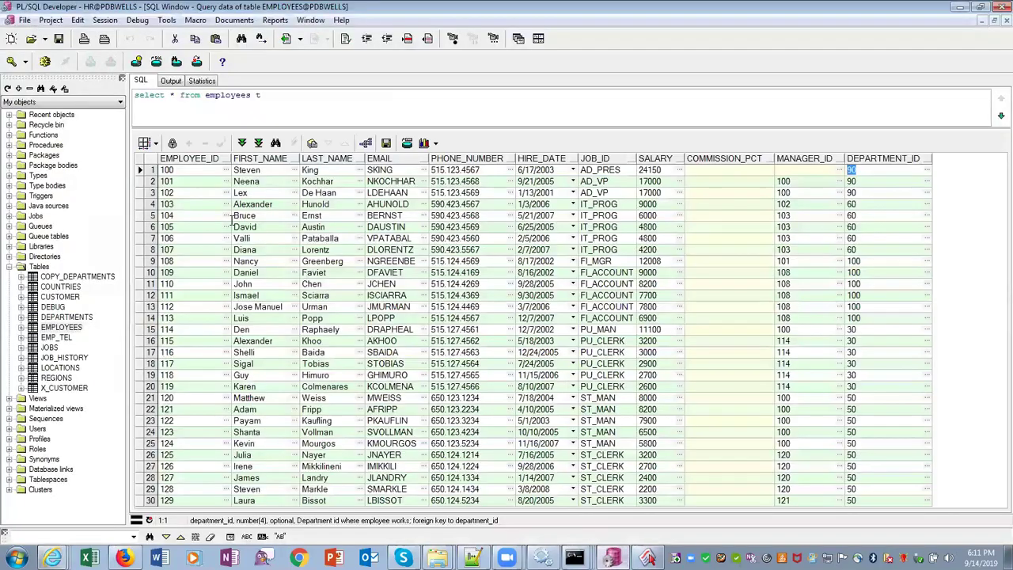
Fetch all rows in the DEPARTMENTS SQL window to check department 100, then return to Forms Builder
{"action": "left_click", "coordinate": [310, 19]}
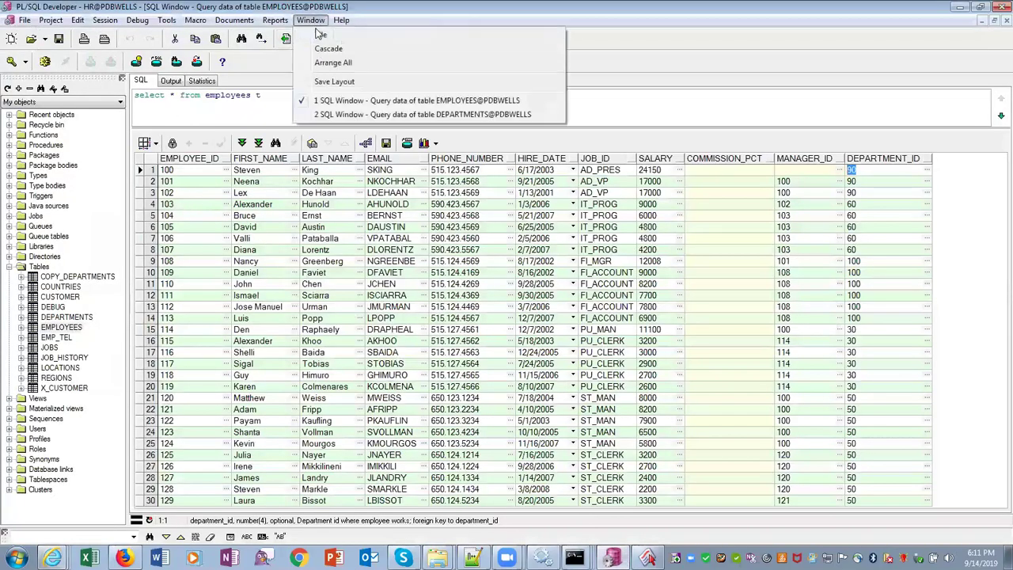
{"action": "left_click", "coordinate": [354, 115]}
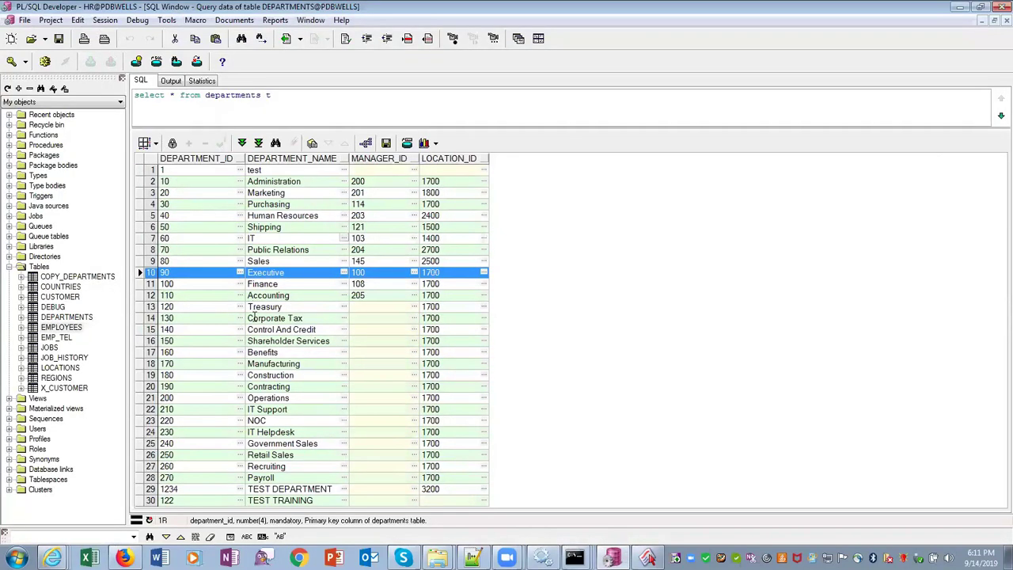
{"action": "left_click", "coordinate": [258, 143]}
{"action": "scroll", "coordinate": [315, 367], "scroll_direction": "down", "scroll_amount": 1}
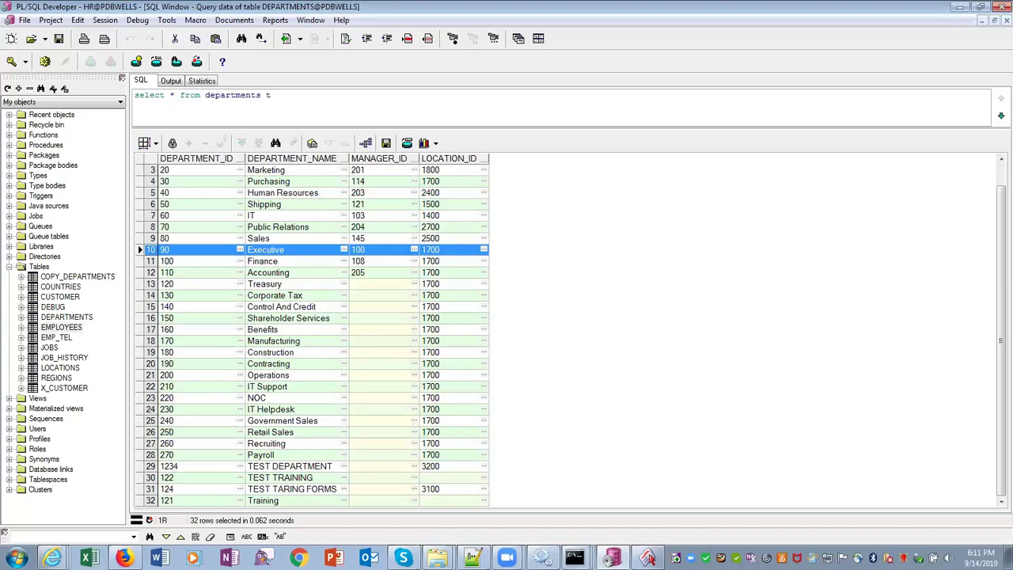
{"action": "left_click", "coordinate": [647, 557]}
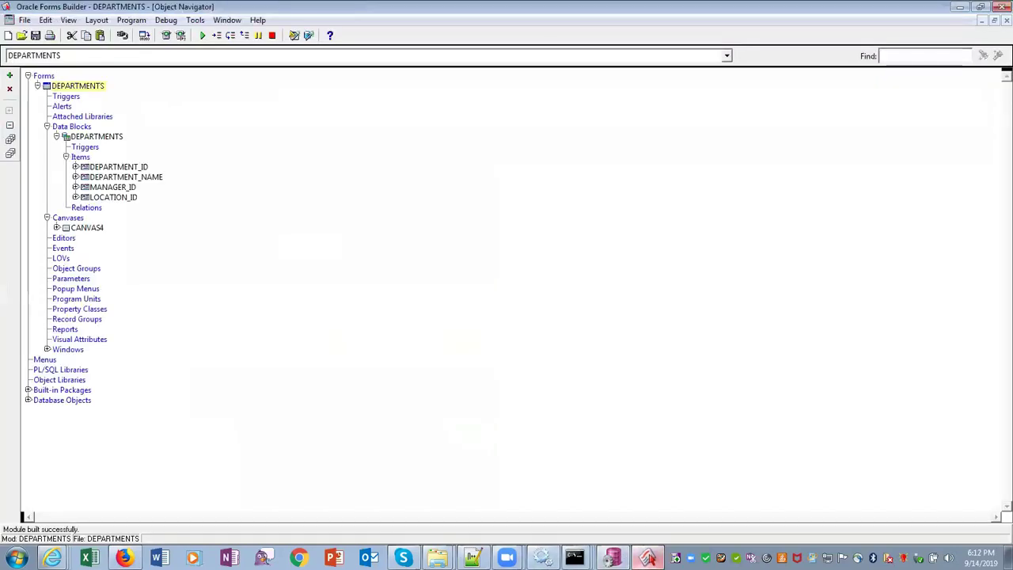
Change the new record's Department Id to 300 and retry saving
{"action": "mouse_move", "coordinate": [52, 557]}
{"action": "left_click", "coordinate": [102, 525]}
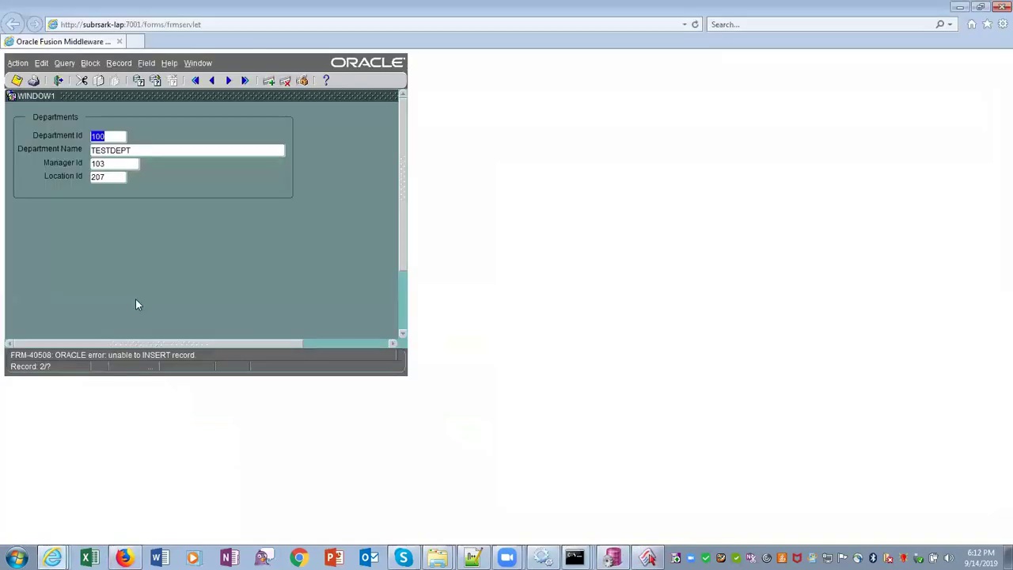
{"action": "type", "text": "300"}
{"action": "left_click", "coordinate": [19, 82]}
Dismiss the error, clear Manager Id and Location Id, and save the record
{"action": "left_click", "coordinate": [111, 164]}
{"action": "key", "text": "BackSpace"}
{"action": "key", "text": "BackSpace"}
{"action": "key", "text": "BackSpace"}
{"action": "left_click", "coordinate": [111, 177]}
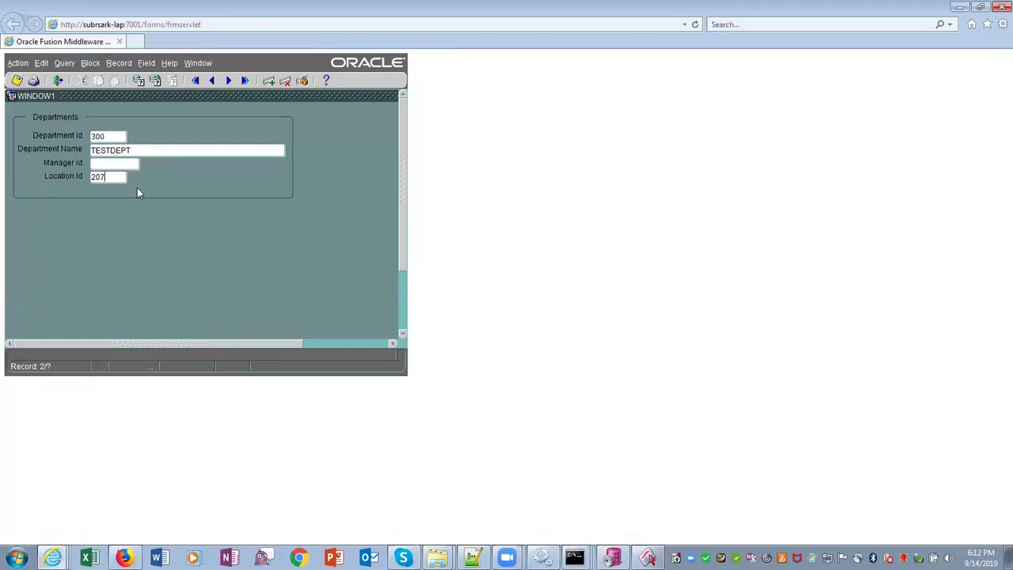
{"action": "key", "text": "BackSpace"}
{"action": "key", "text": "BackSpace"}
{"action": "key", "text": "BackSpace"}
{"action": "left_click", "coordinate": [16, 79]}
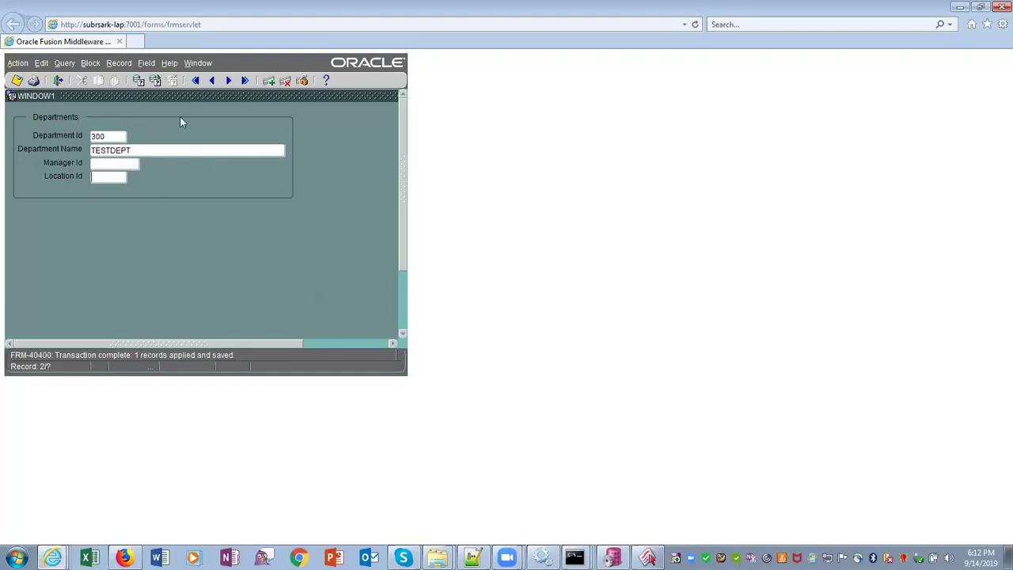
Rename the first department to 'testing 123' and save
{"action": "left_click", "coordinate": [211, 80]}
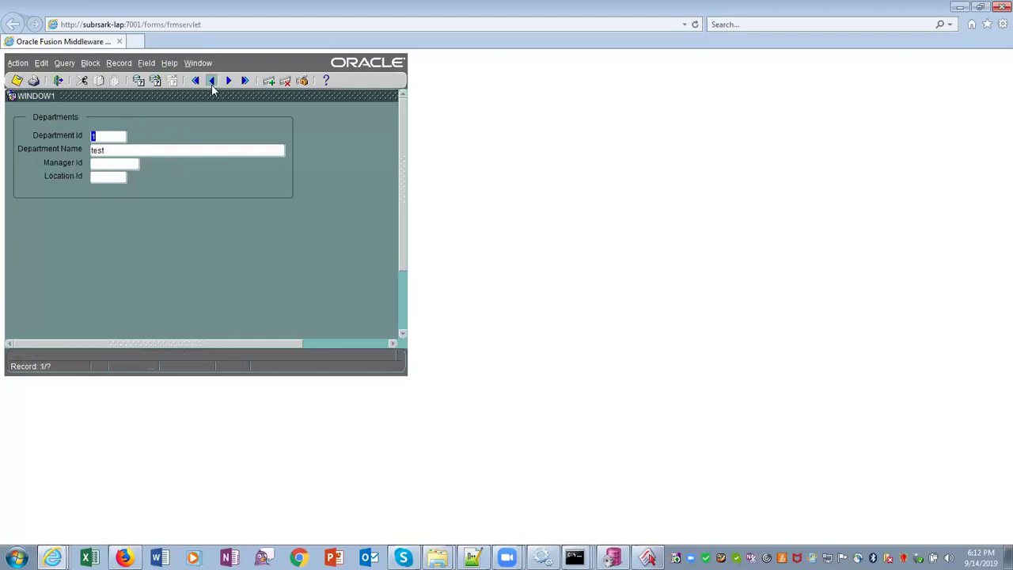
{"action": "left_click", "coordinate": [104, 151]}
{"action": "type", "text": "ing"}
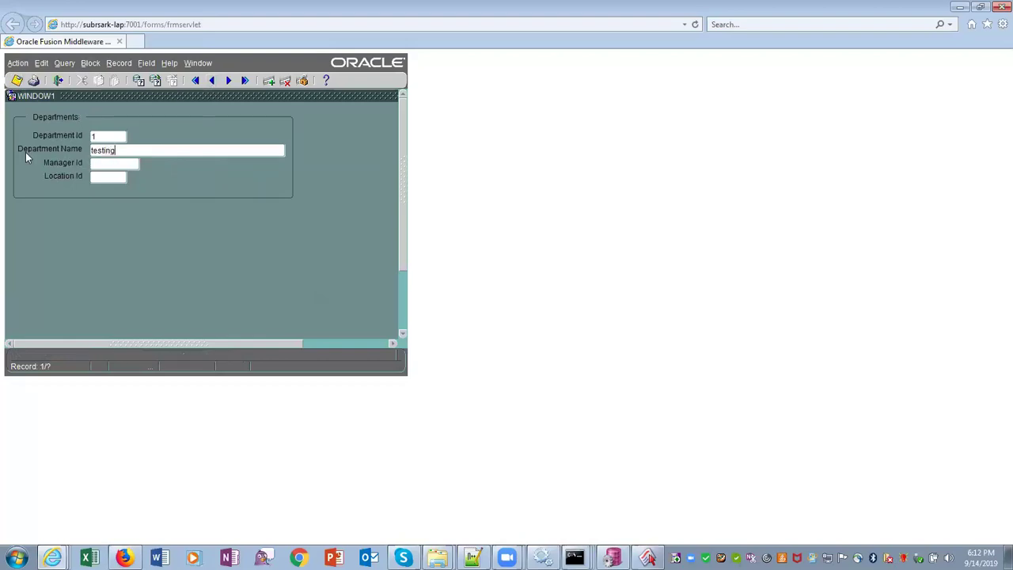
{"action": "type", "text": " 123"}
{"action": "left_click", "coordinate": [16, 80]}
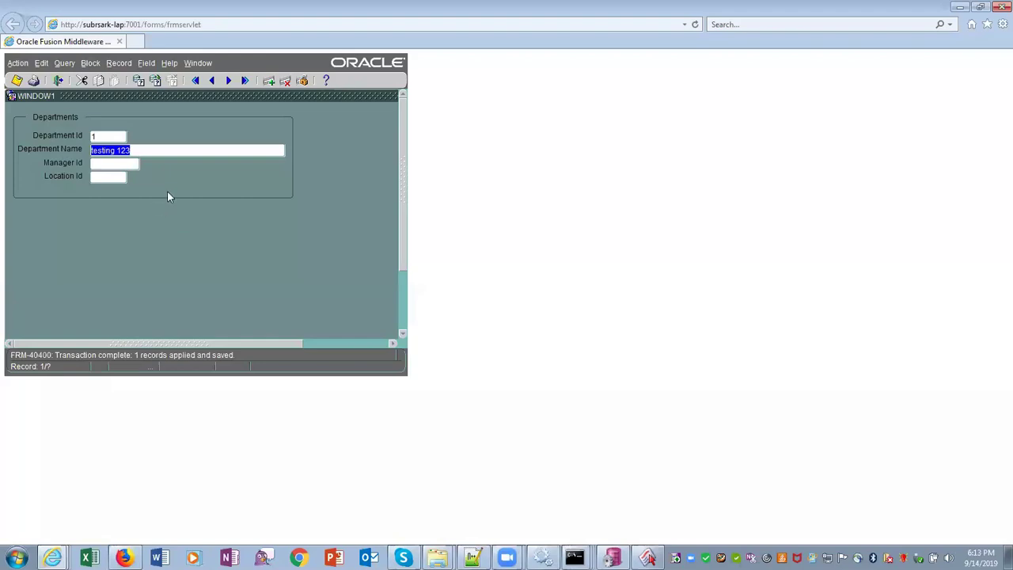
Delete the 'testing 123' department record, save, and return to Forms Builder
{"action": "left_click", "coordinate": [120, 65]}
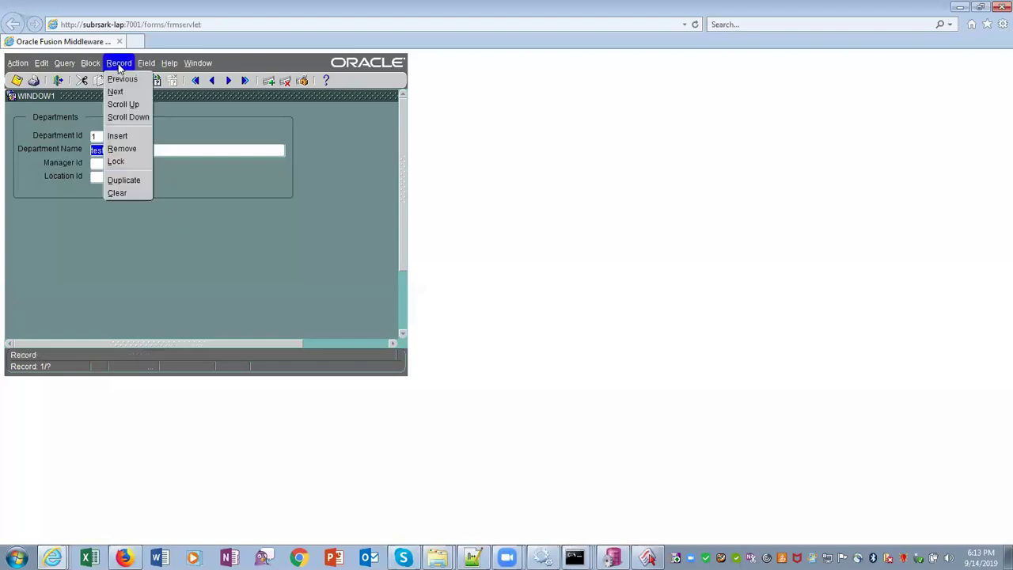
{"action": "left_click", "coordinate": [123, 149]}
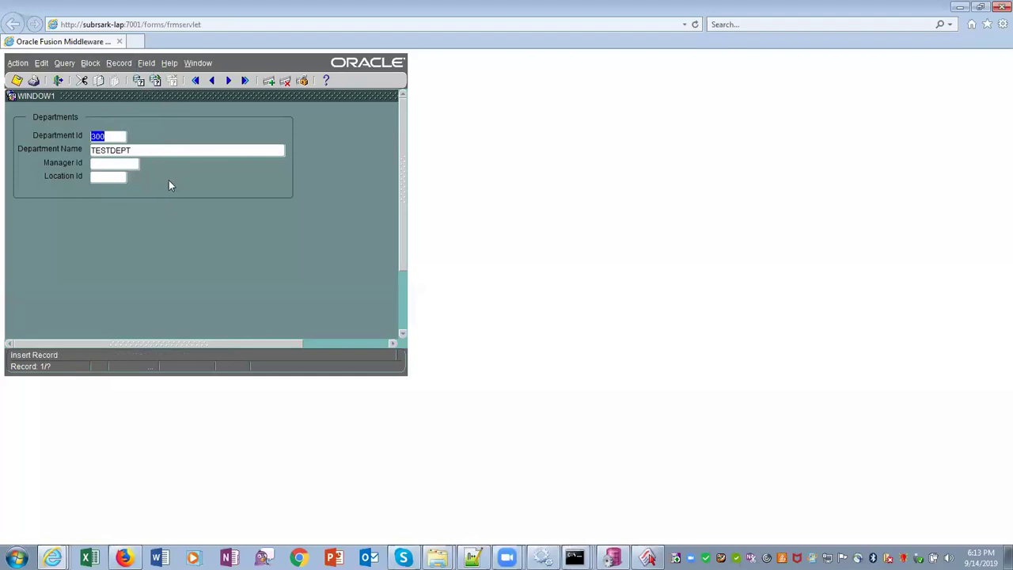
{"action": "left_click", "coordinate": [16, 80]}
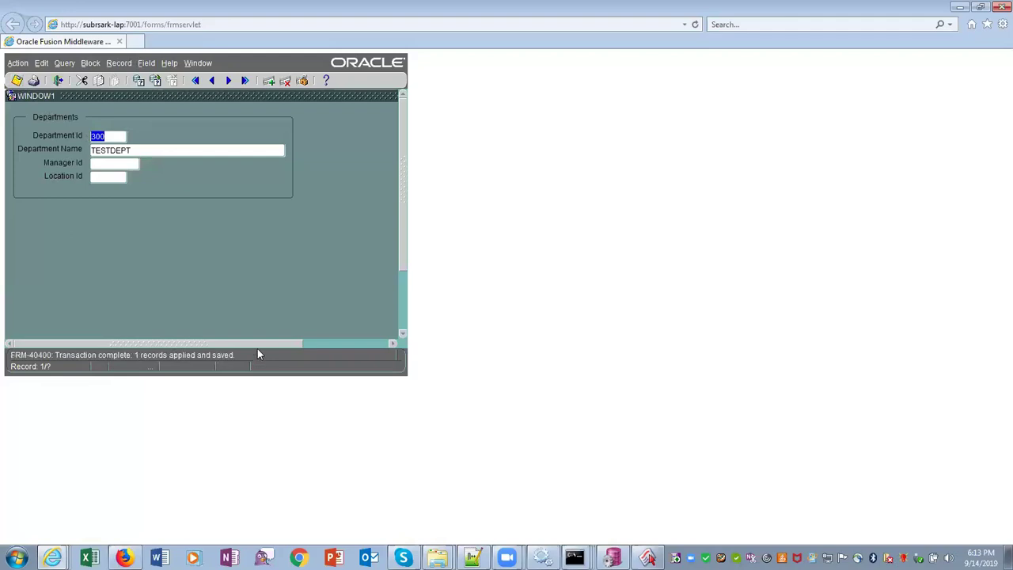
{"action": "left_click", "coordinate": [647, 558]}
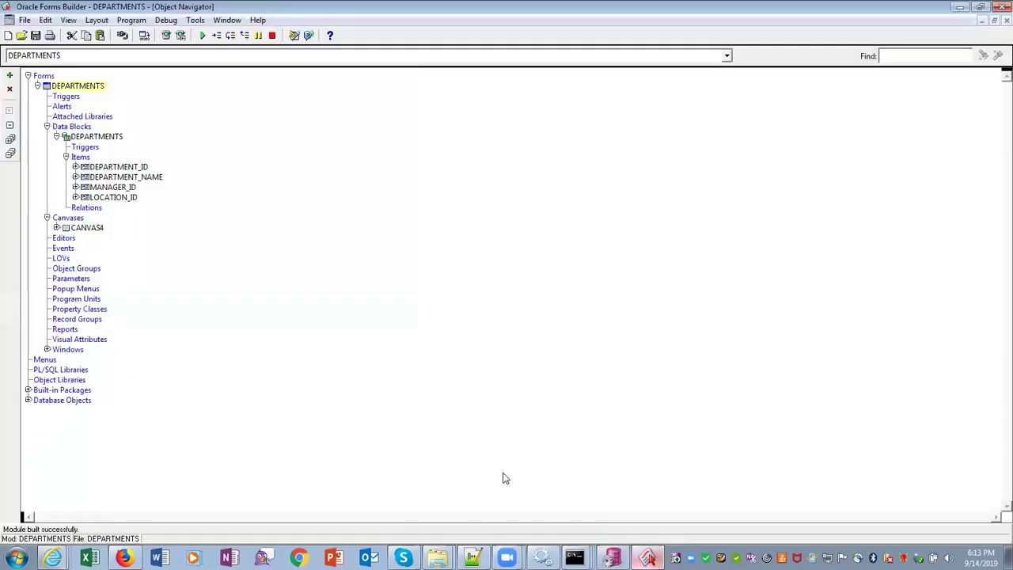
Start saving the form and browse up to the Data (D:) drive
{"action": "left_click", "coordinate": [36, 36]}
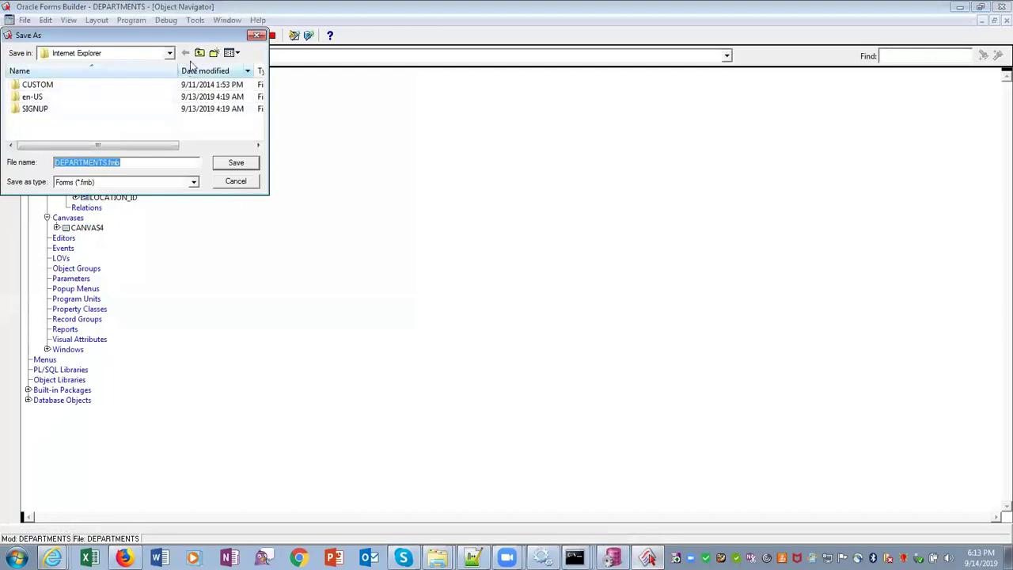
{"action": "left_click", "coordinate": [199, 53]}
{"action": "left_click", "coordinate": [199, 53]}
{"action": "left_click", "coordinate": [199, 53]}
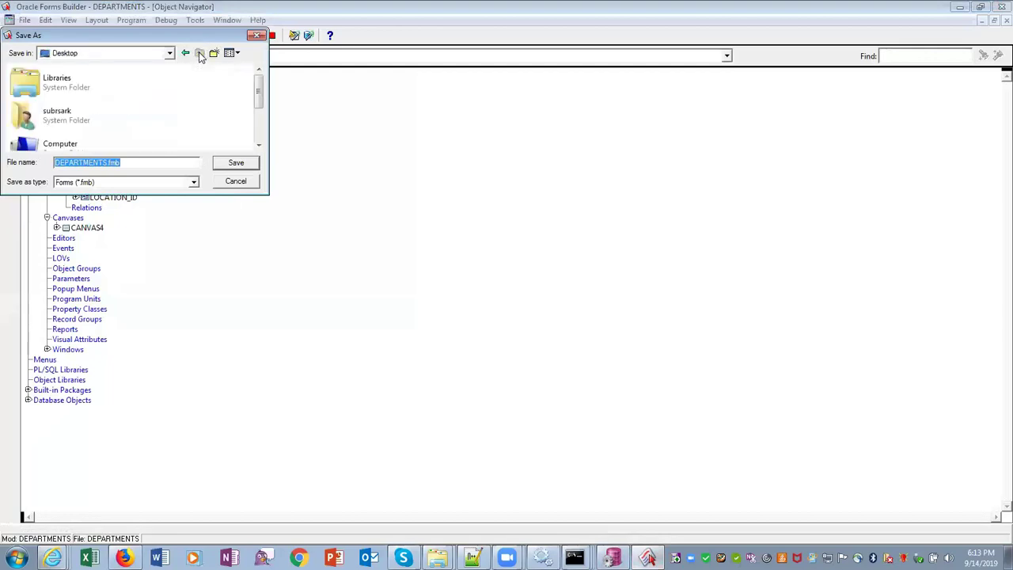
{"action": "double_click", "coordinate": [77, 149]}
{"action": "double_click", "coordinate": [71, 134]}
{"action": "scroll", "coordinate": [59, 134], "scroll_direction": "down", "scroll_amount": 2}
{"action": "scroll", "coordinate": [60, 134], "scroll_direction": "down", "scroll_amount": 15}
{"action": "scroll", "coordinate": [60, 135], "scroll_direction": "up", "scroll_amount": 2}
Save as DEPARTMENTS.fmb in UpWork > FORMSTraining > 15-SEP-2019
{"action": "double_click", "coordinate": [60, 135]}
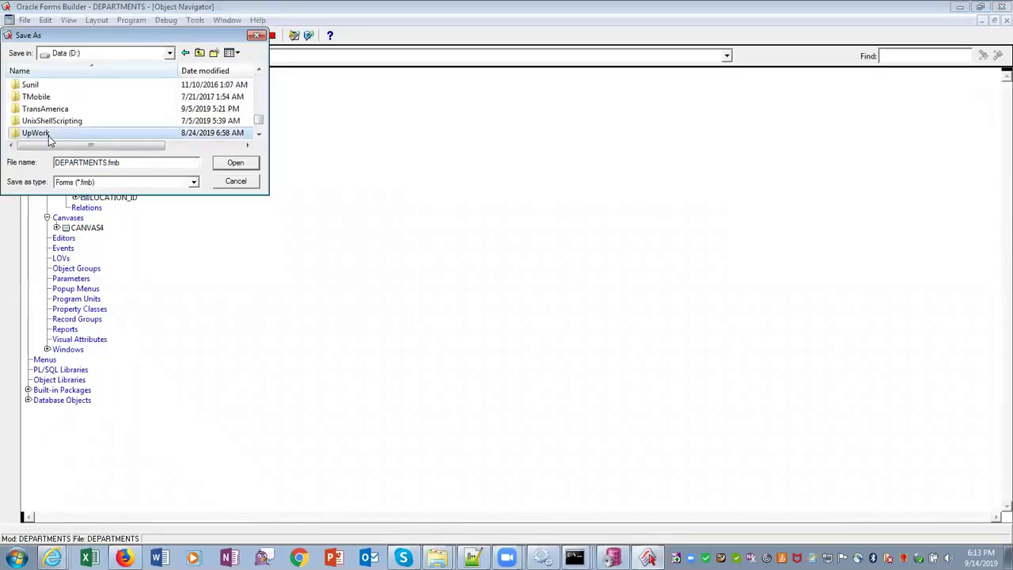
{"action": "scroll", "coordinate": [87, 119], "scroll_direction": "down", "scroll_amount": 5}
{"action": "scroll", "coordinate": [86, 118], "scroll_direction": "up", "scroll_amount": 10}
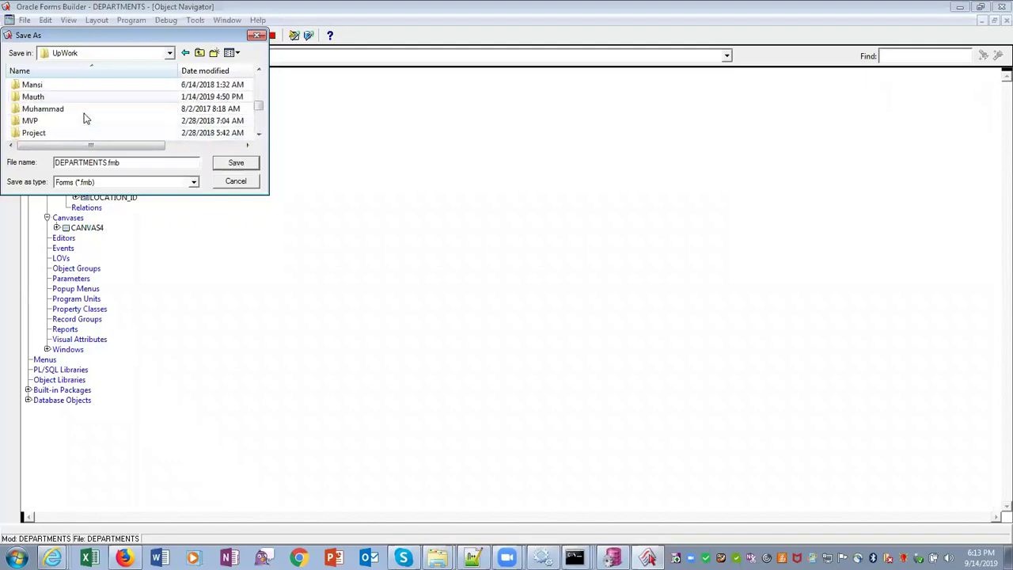
{"action": "scroll", "coordinate": [86, 119], "scroll_direction": "up", "scroll_amount": 1}
{"action": "scroll", "coordinate": [86, 119], "scroll_direction": "down", "scroll_amount": 5}
{"action": "scroll", "coordinate": [87, 119], "scroll_direction": "up", "scroll_amount": 1}
{"action": "scroll", "coordinate": [87, 119], "scroll_direction": "up", "scroll_amount": 2}
{"action": "scroll", "coordinate": [86, 118], "scroll_direction": "down", "scroll_amount": 6}
{"action": "scroll", "coordinate": [86, 119], "scroll_direction": "up", "scroll_amount": 4}
{"action": "scroll", "coordinate": [86, 119], "scroll_direction": "down", "scroll_amount": 1}
{"action": "scroll", "coordinate": [87, 119], "scroll_direction": "up", "scroll_amount": 2}
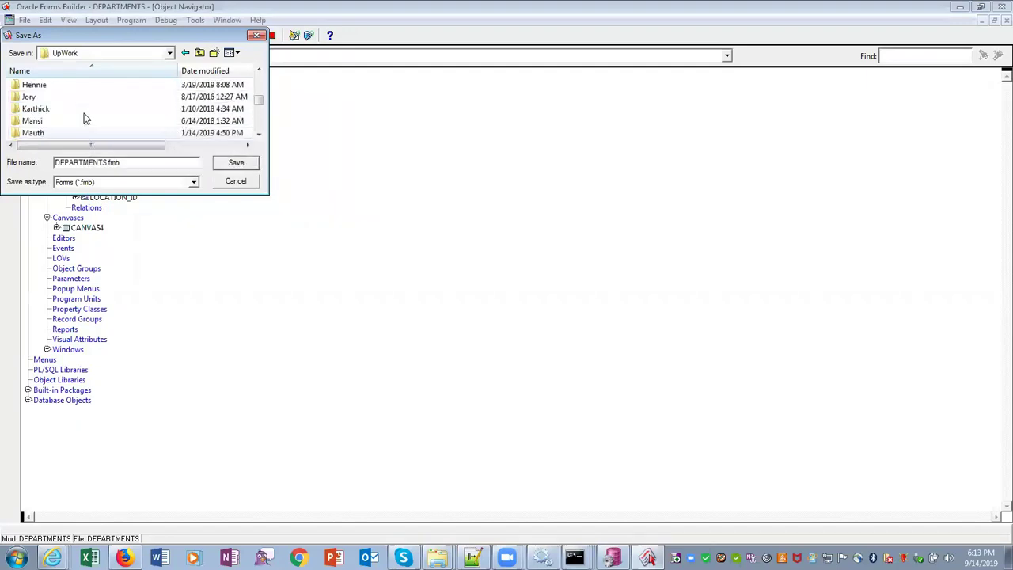
{"action": "left_click", "coordinate": [58, 111]}
{"action": "double_click", "coordinate": [57, 113]}
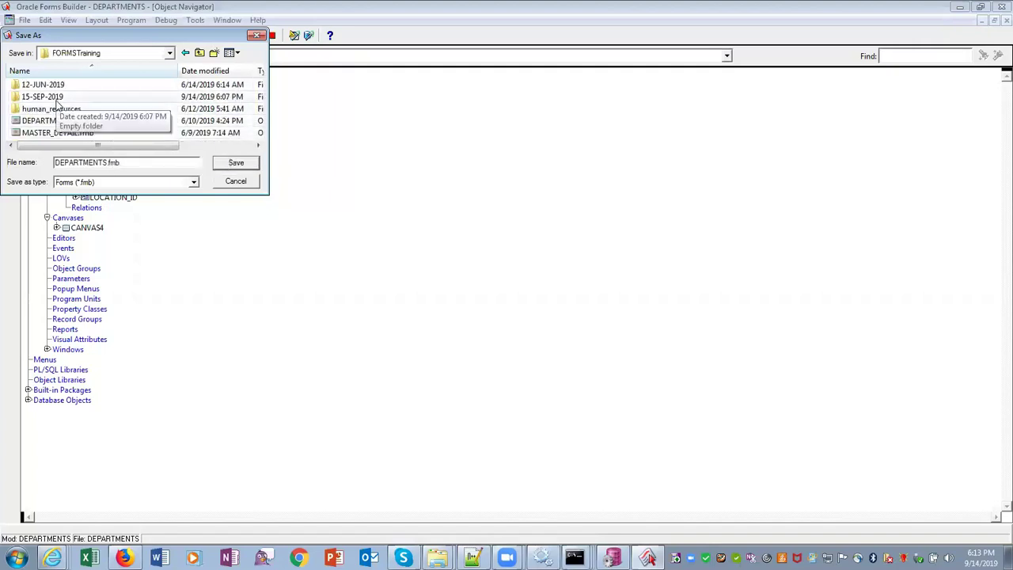
{"action": "double_click", "coordinate": [57, 103]}
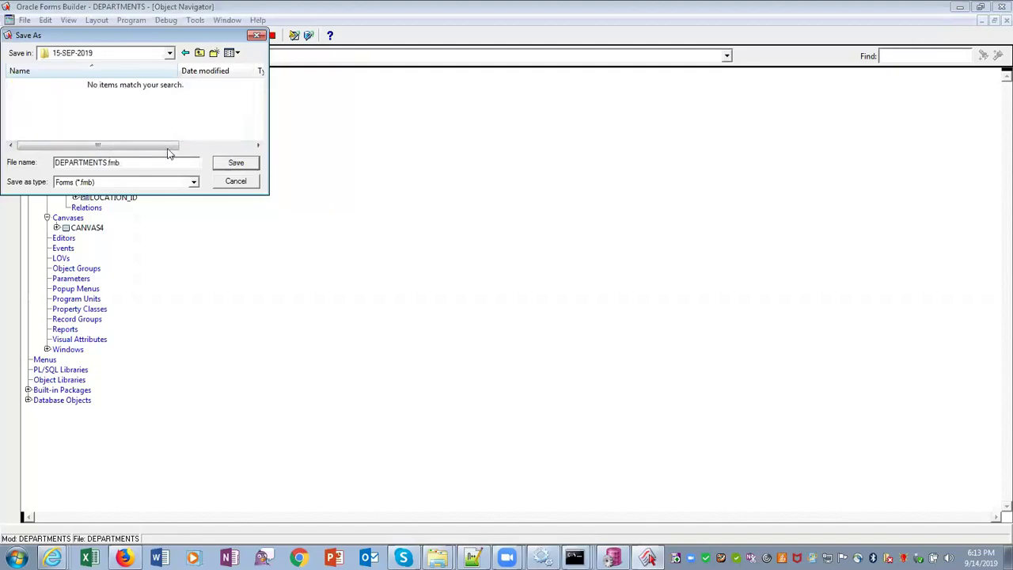
{"action": "left_click", "coordinate": [237, 164]}
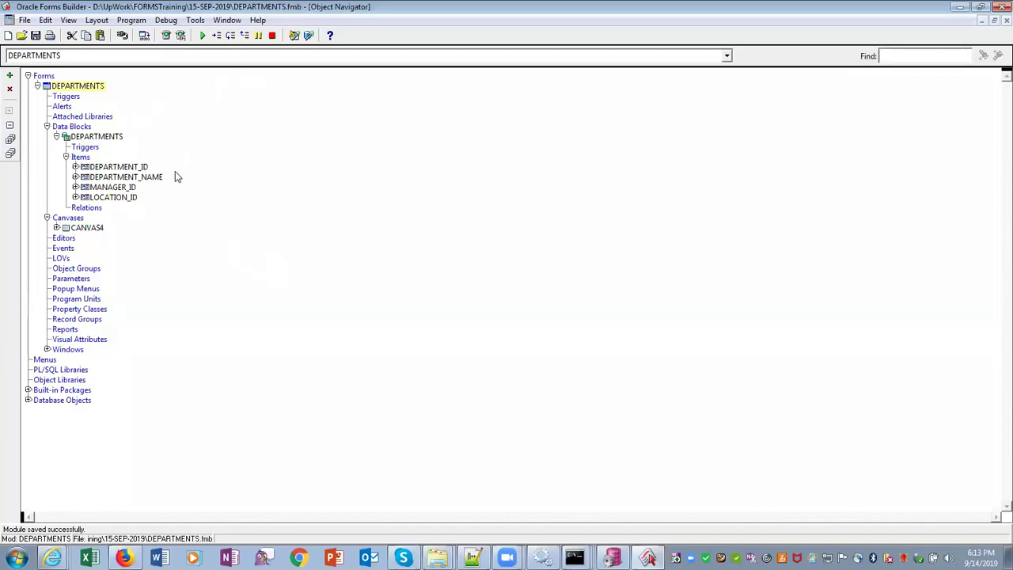
Select the Data Blocks node and launch the Data Block Wizard
{"action": "left_click", "coordinate": [45, 130]}
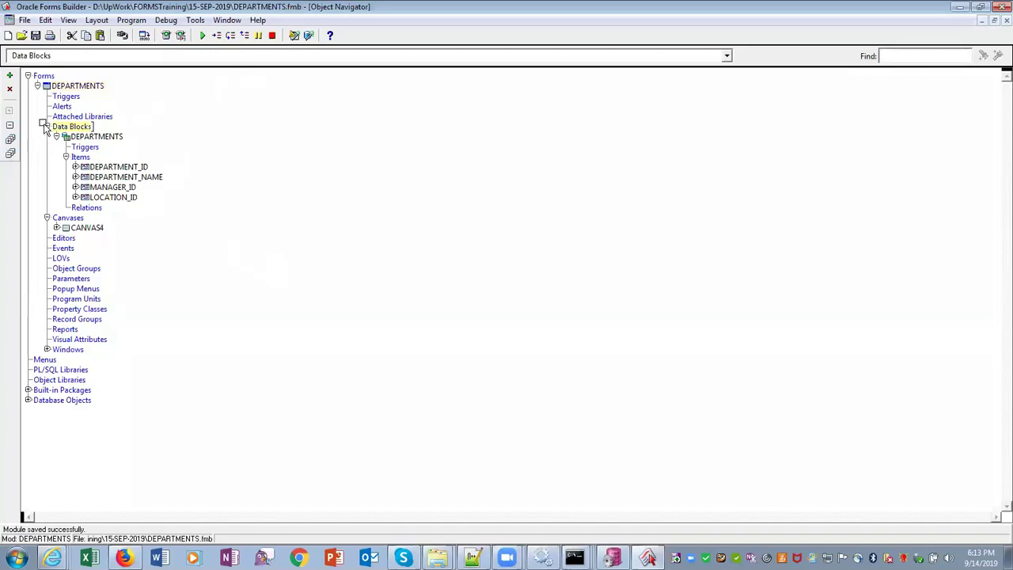
{"action": "left_click", "coordinate": [45, 128]}
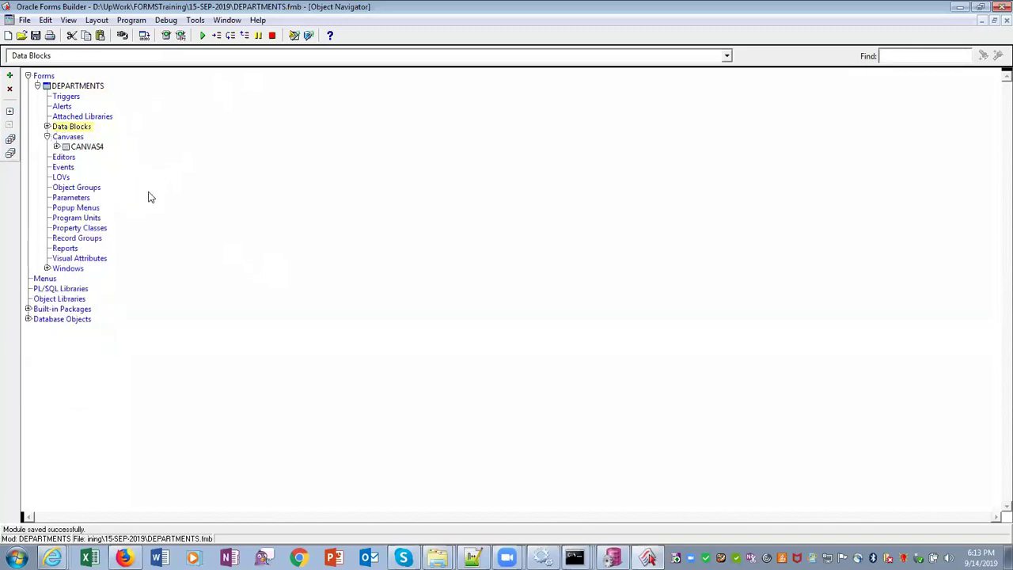
{"action": "left_click", "coordinate": [47, 127]}
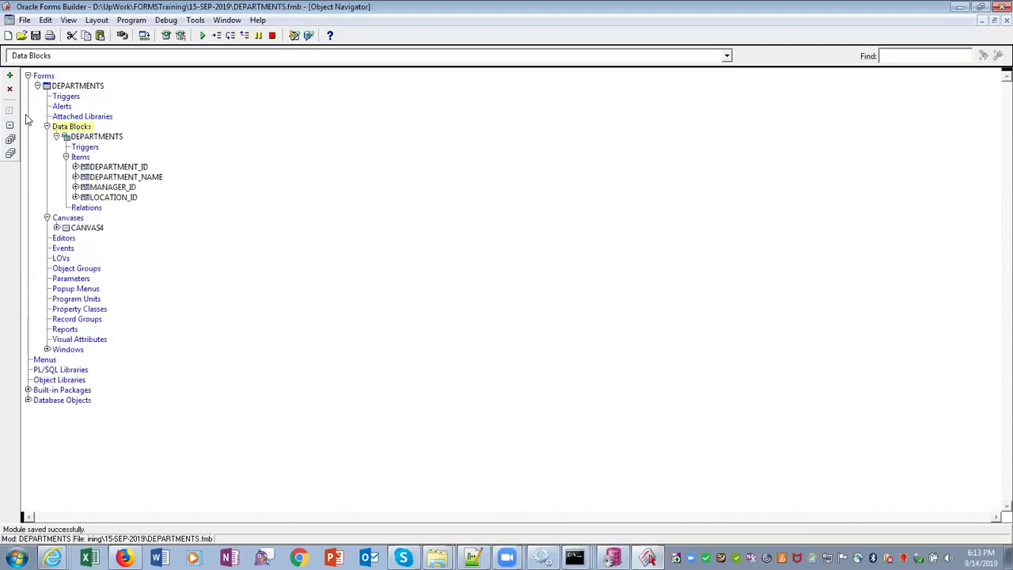
{"action": "left_click", "coordinate": [10, 76]}
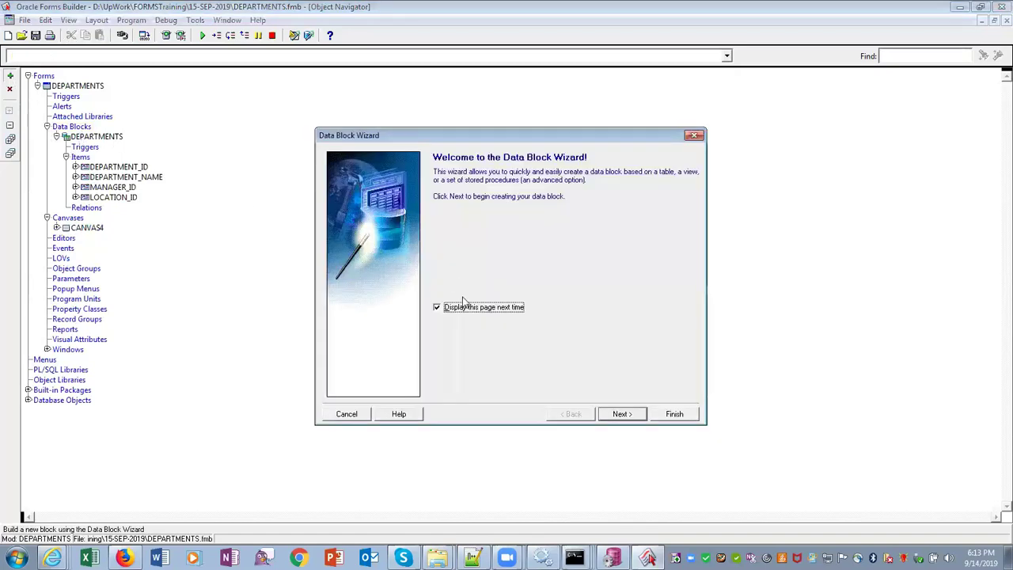
Try finishing the wizard without a table, dismiss the FRM-10750 errors, and cancel it
{"action": "left_click", "coordinate": [614, 419]}
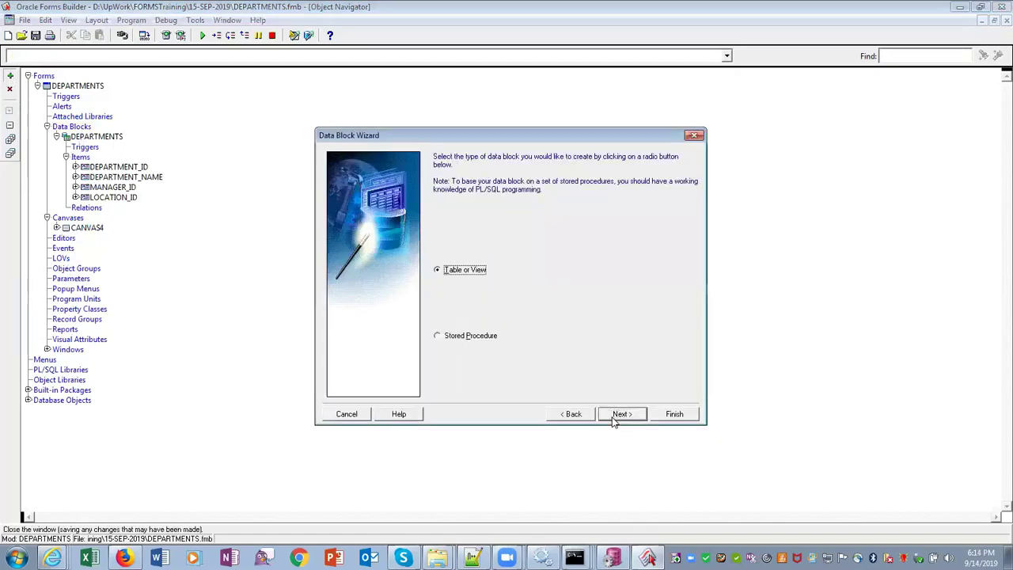
{"action": "left_click", "coordinate": [665, 421]}
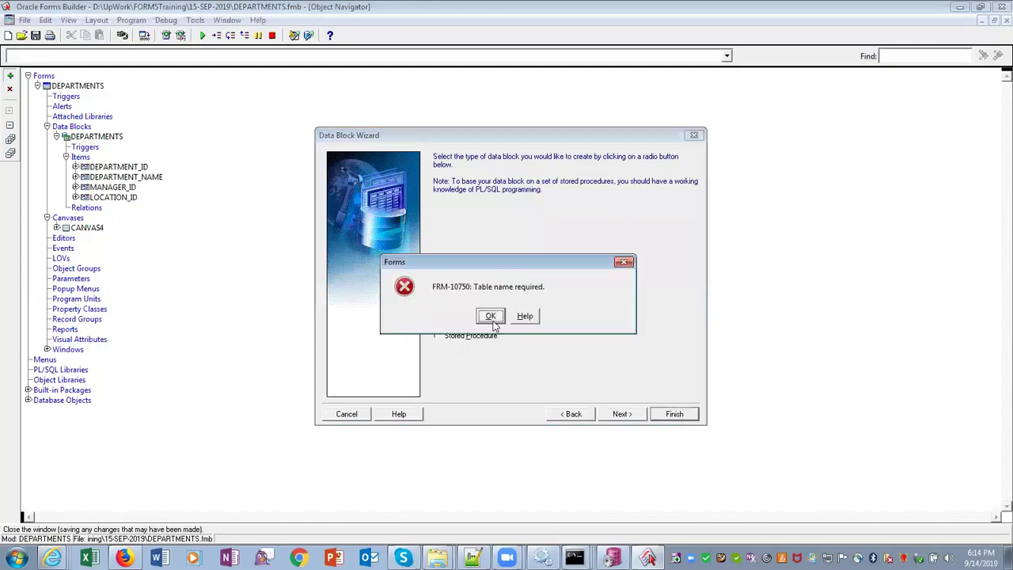
{"action": "left_click", "coordinate": [491, 315]}
{"action": "left_click", "coordinate": [671, 414]}
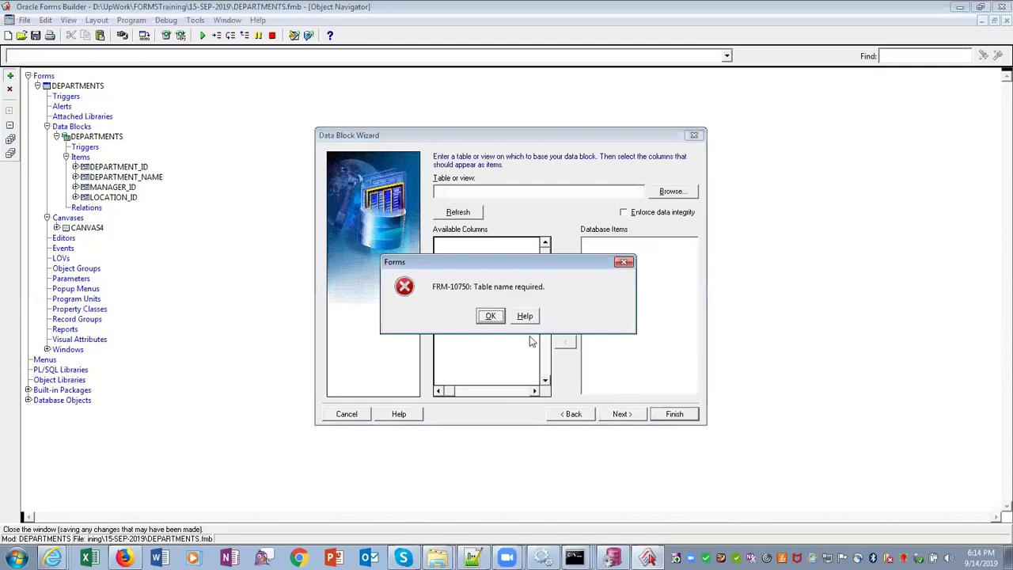
{"action": "left_click", "coordinate": [490, 316]}
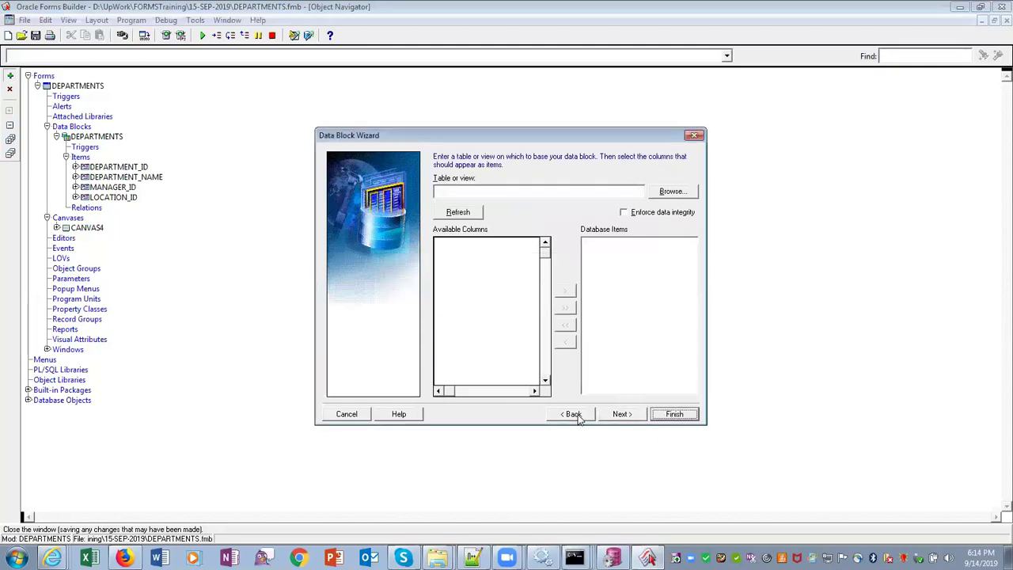
{"action": "left_click", "coordinate": [341, 418]}
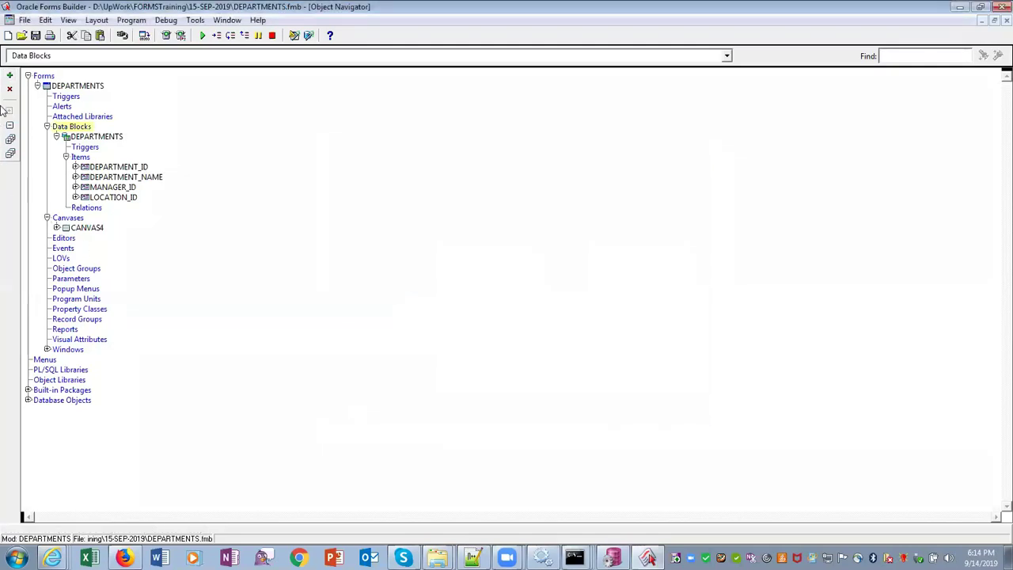
Build a new data block manually
{"action": "left_click", "coordinate": [10, 75]}
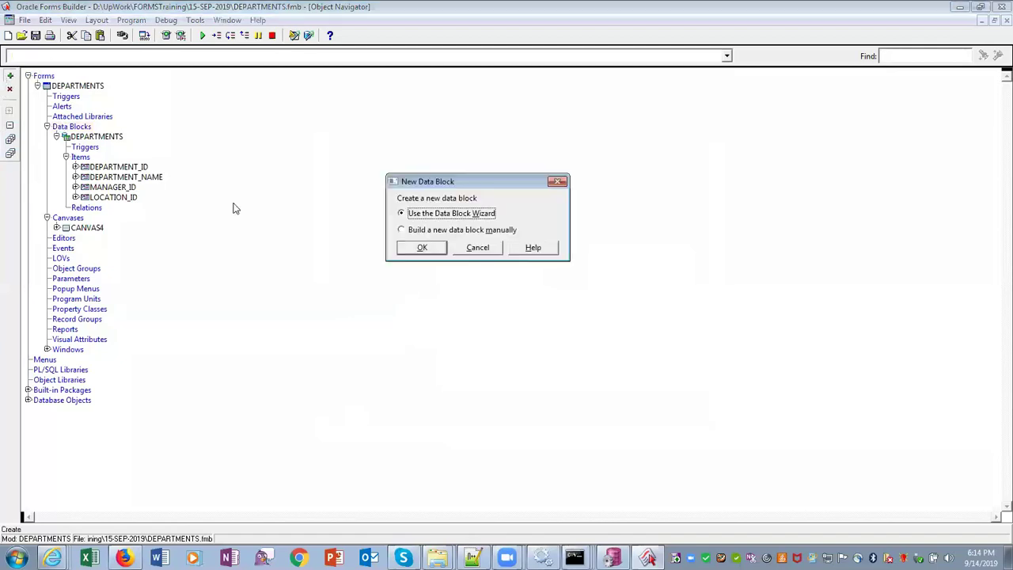
{"action": "key", "text": "Down"}
{"action": "left_click", "coordinate": [427, 248]}
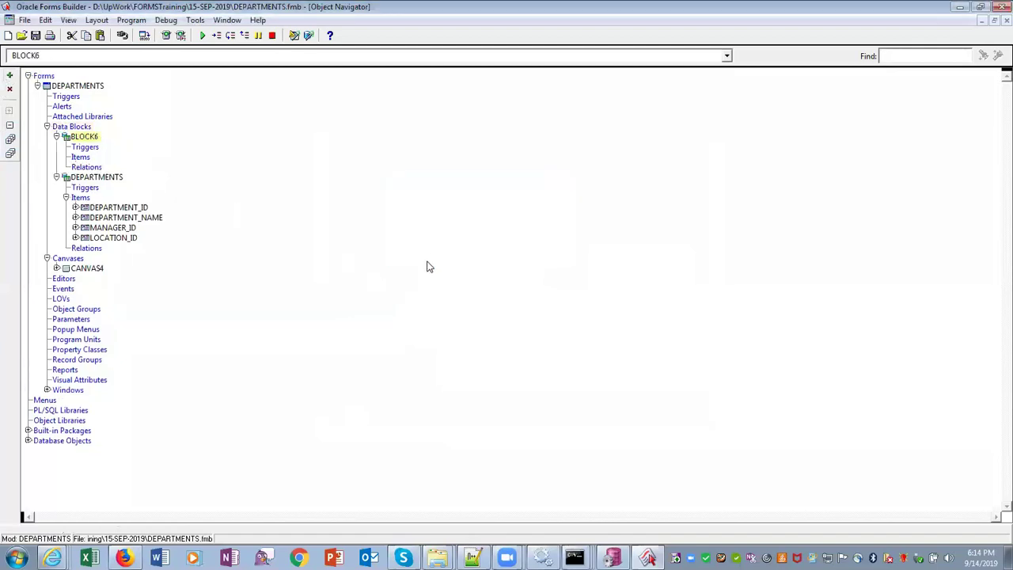
Rename BLOCK6 to CONTROLBLOCK and add a new item, ITEM7, under its Items
{"action": "right_click", "coordinate": [86, 144]}
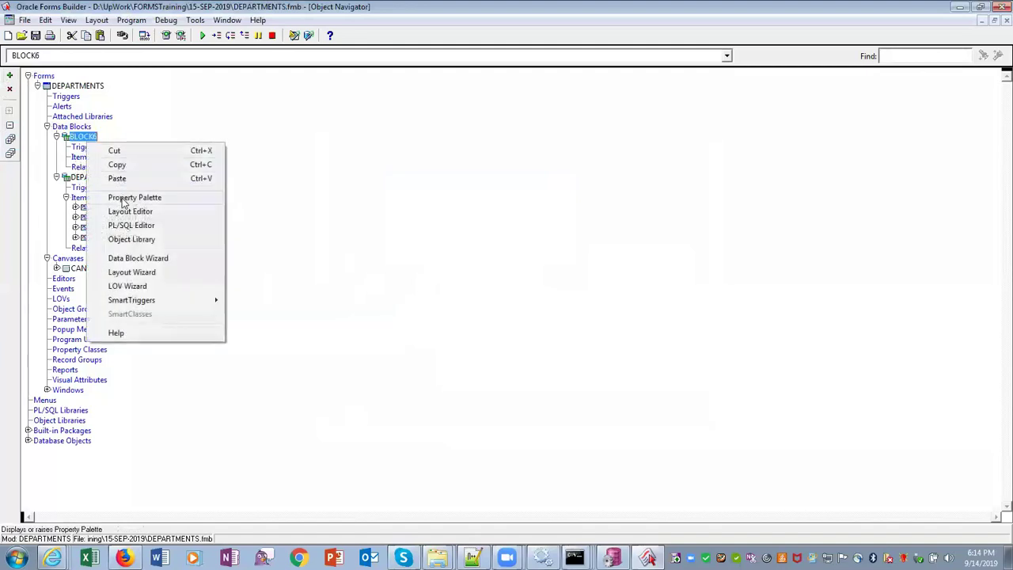
{"action": "left_click", "coordinate": [453, 228]}
{"action": "left_click", "coordinate": [88, 143]}
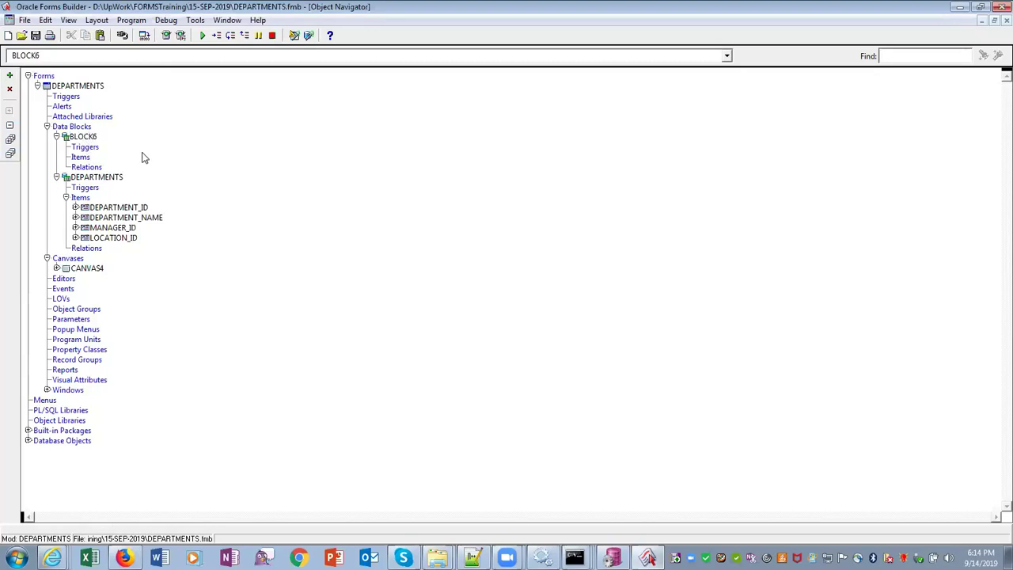
{"action": "type", "text": "CONTROL"}
{"action": "left_click", "coordinate": [80, 157]}
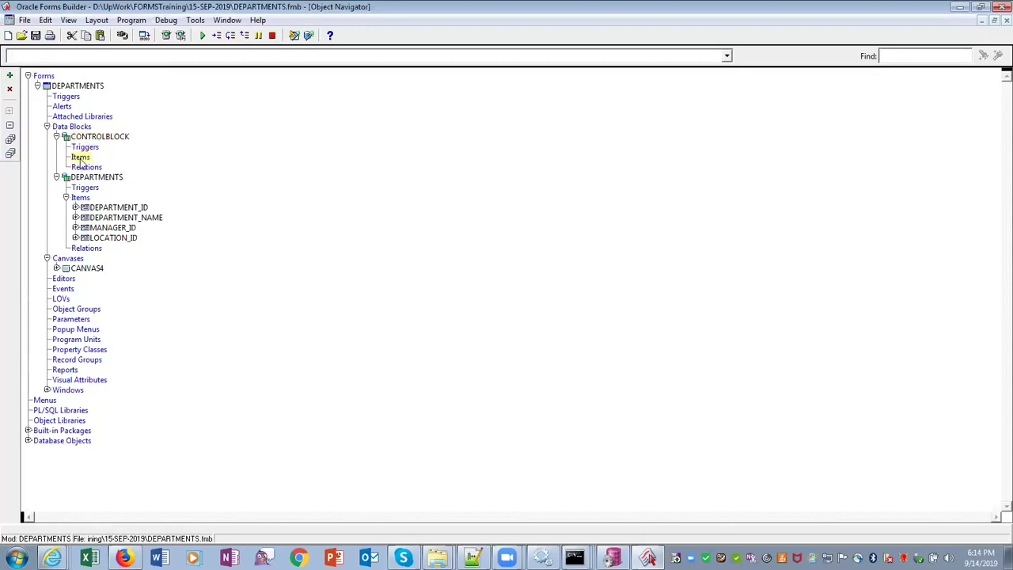
{"action": "left_click", "coordinate": [10, 75]}
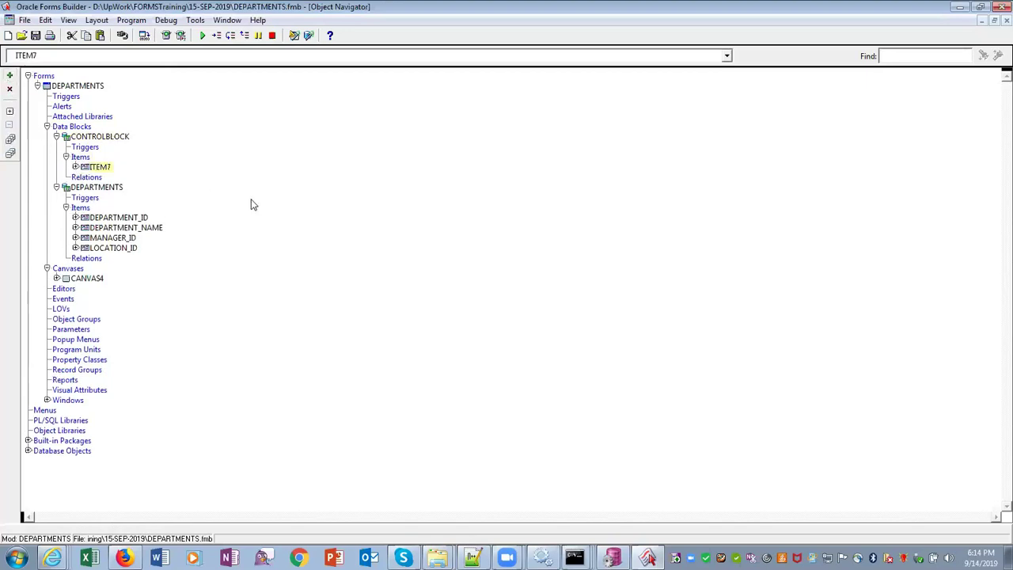
Rename ITEM7 to DISPLAYITEM and change its item type to Display Item
{"action": "right_click", "coordinate": [101, 175]}
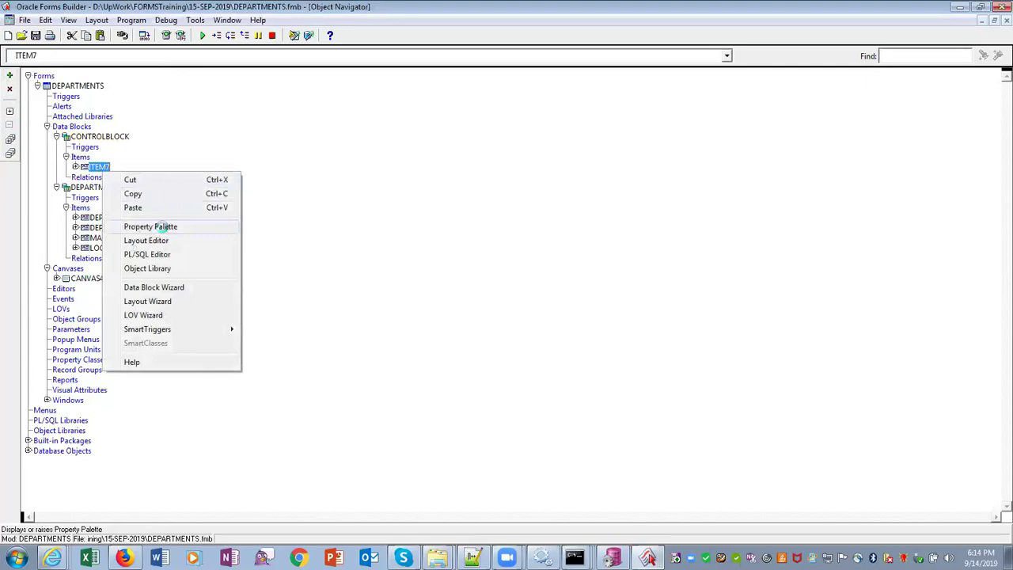
{"action": "left_click", "coordinate": [166, 228]}
{"action": "left_click", "coordinate": [181, 104]}
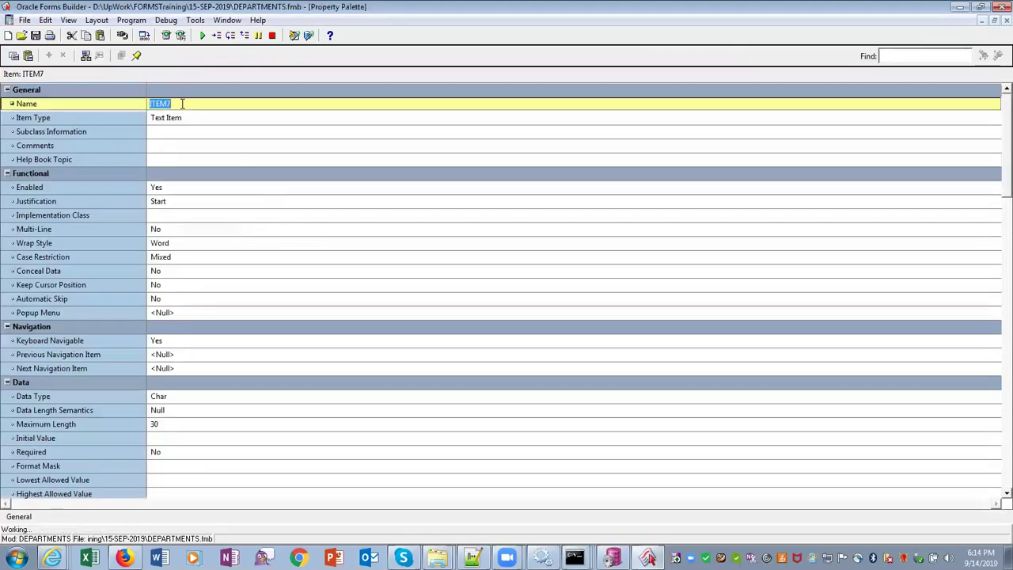
{"action": "type", "text": "D"}
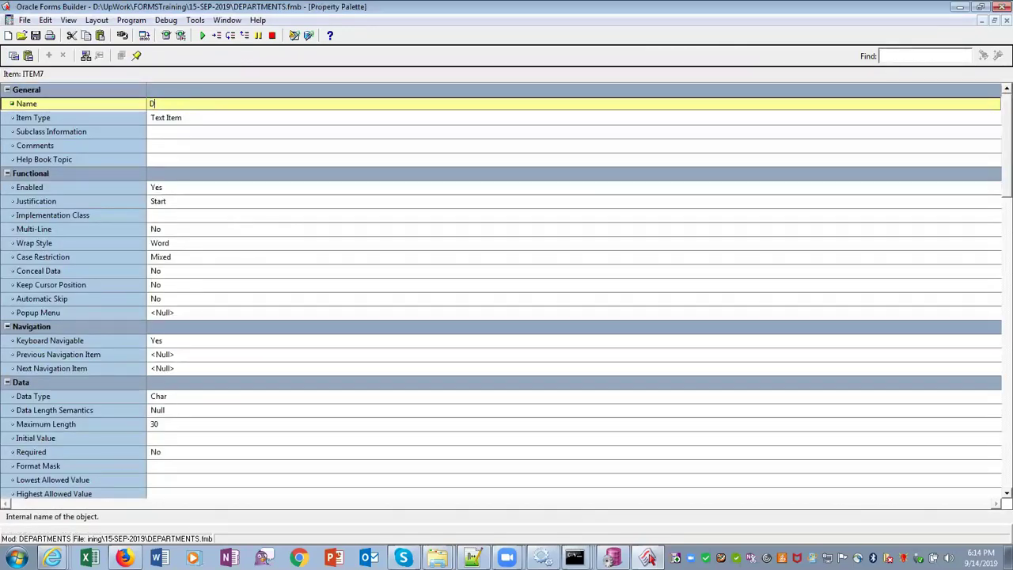
{"action": "type", "text": "ISPLAYITEM"}
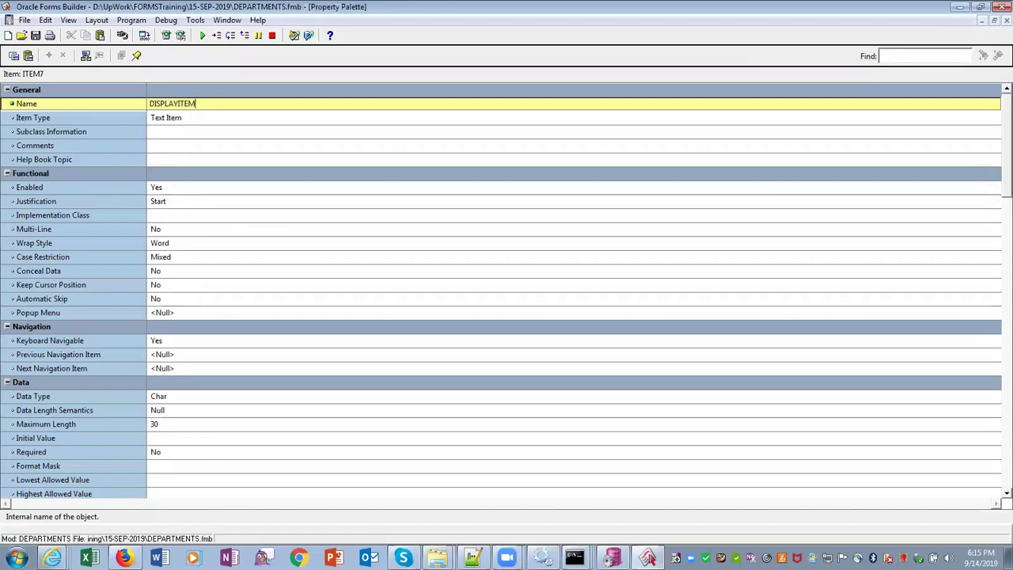
{"action": "left_click", "coordinate": [190, 119]}
{"action": "left_click", "coordinate": [190, 118]}
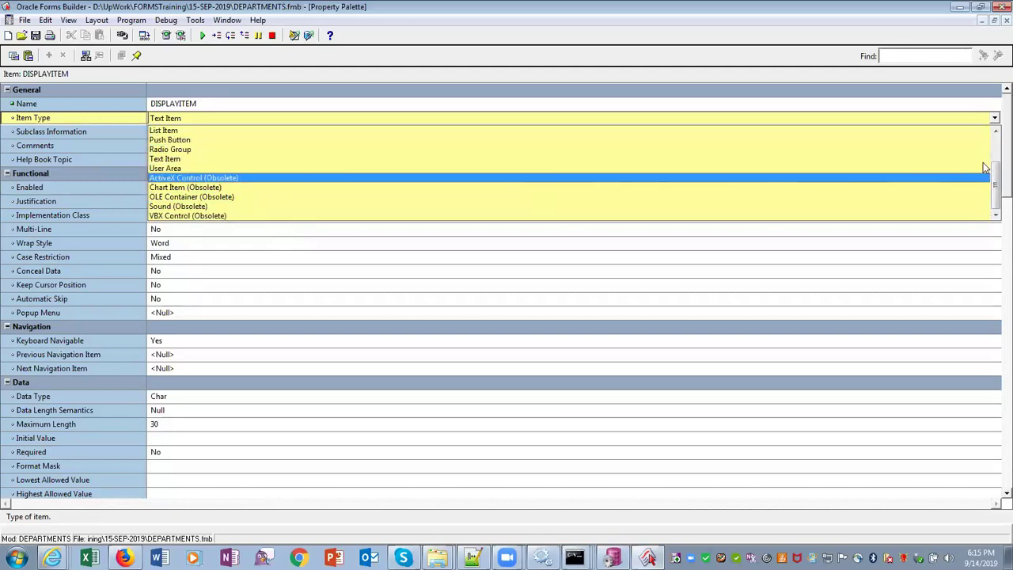
{"action": "scroll", "coordinate": [985, 167], "scroll_direction": "up", "scroll_amount": 2}
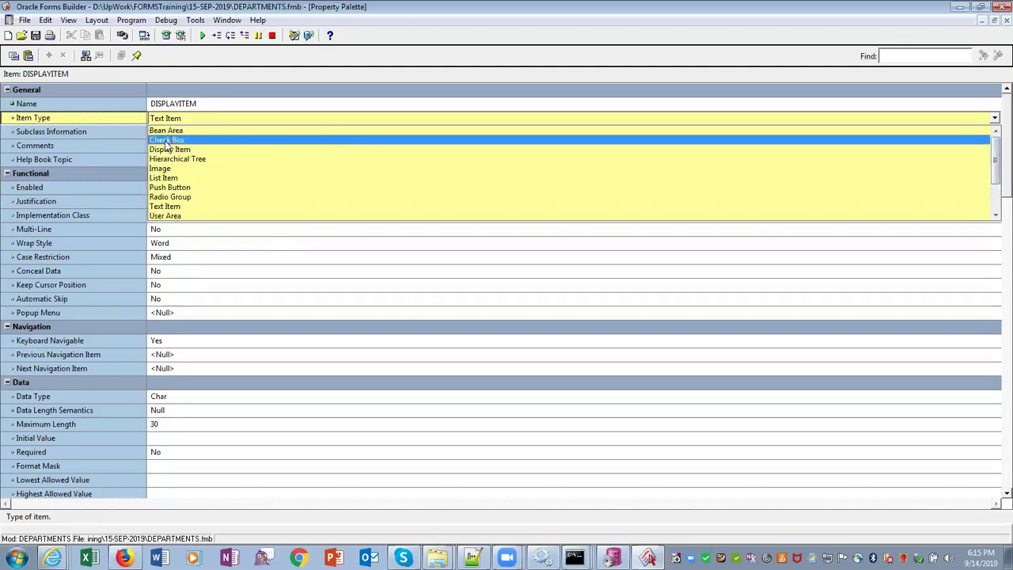
{"action": "left_click", "coordinate": [164, 150]}
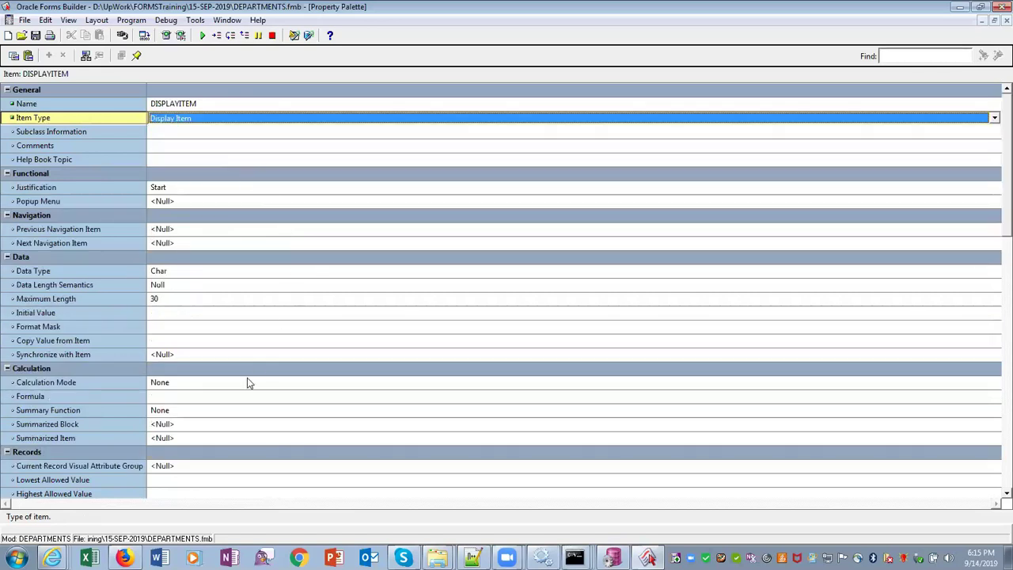
Set DISPLAYITEM's Database Item property to No and close the Property Palette
{"action": "left_click", "coordinate": [273, 387]}
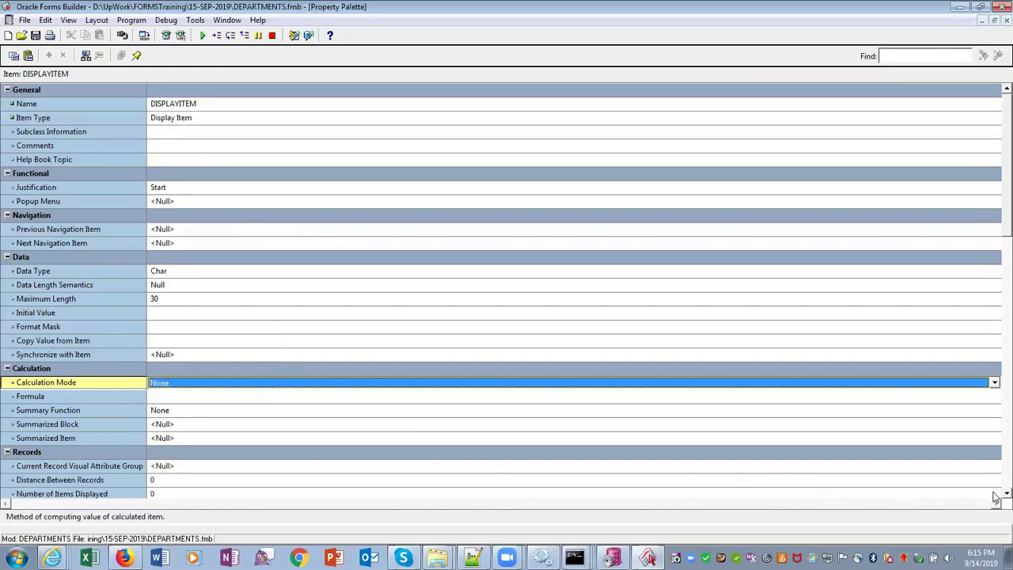
{"action": "scroll", "coordinate": [995, 497], "scroll_direction": "down", "scroll_amount": 6}
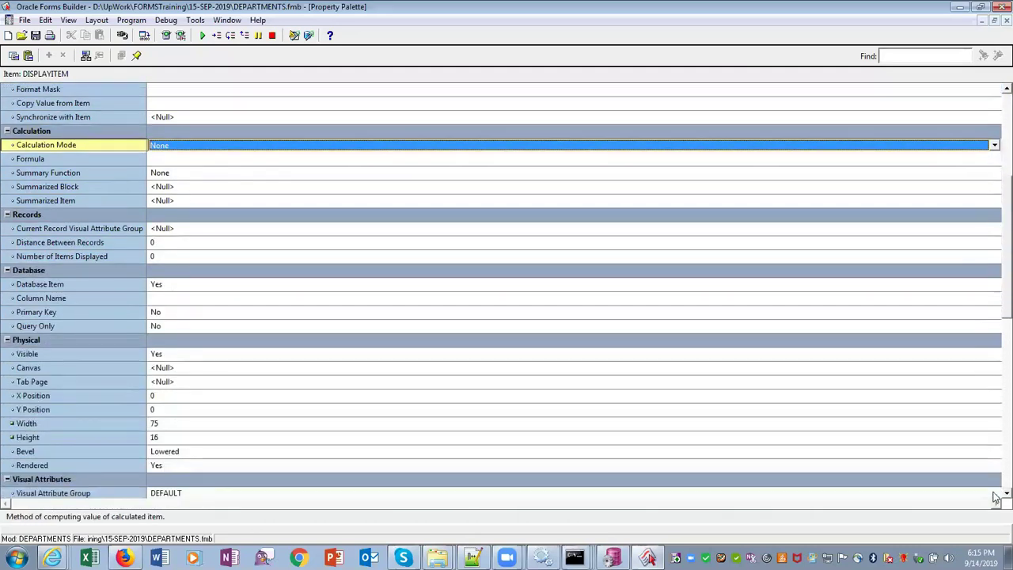
{"action": "left_click", "coordinate": [209, 286]}
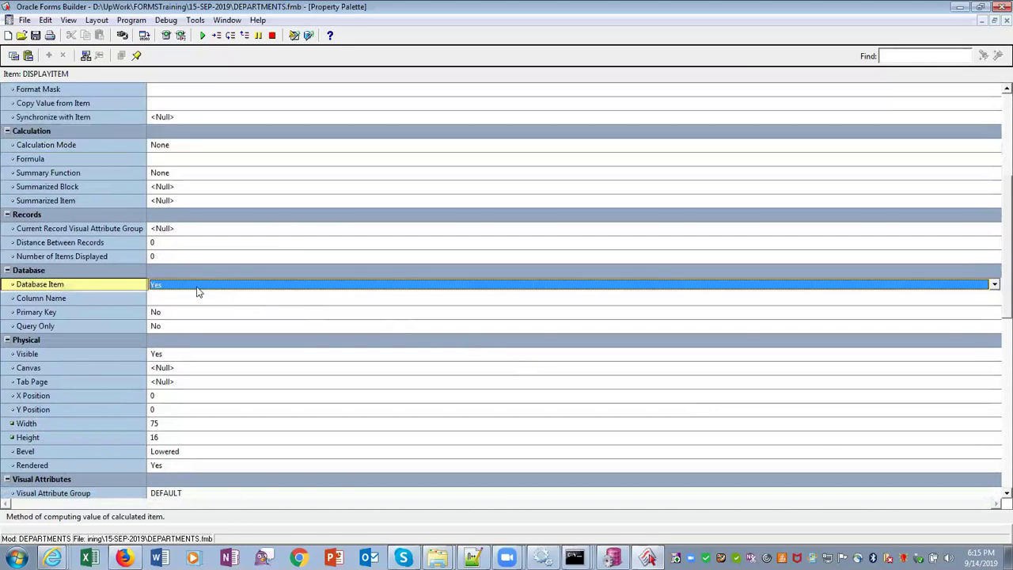
{"action": "left_click", "coordinate": [196, 288]}
{"action": "left_click", "coordinate": [165, 309]}
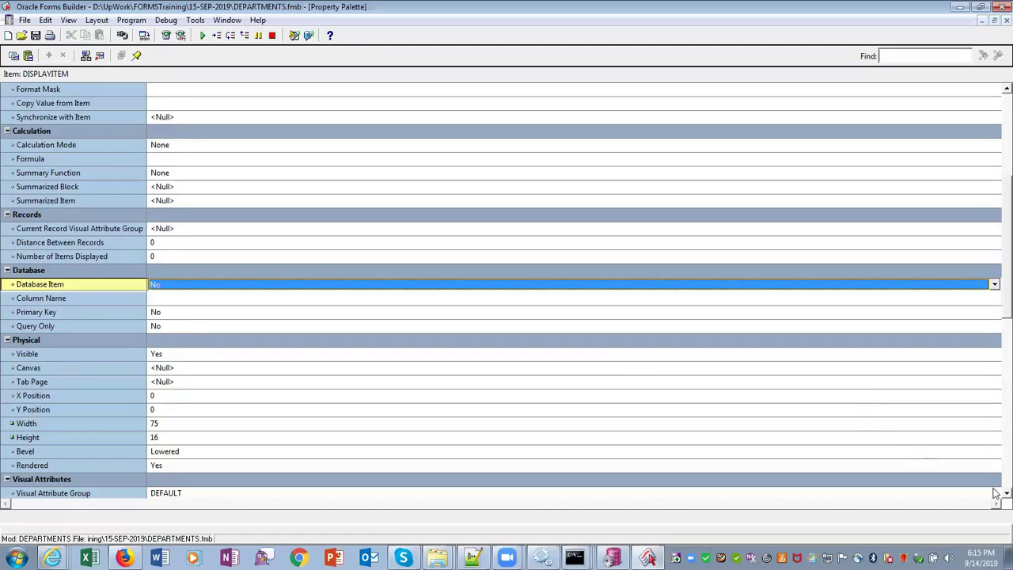
{"action": "scroll", "coordinate": [996, 497], "scroll_direction": "down", "scroll_amount": 6}
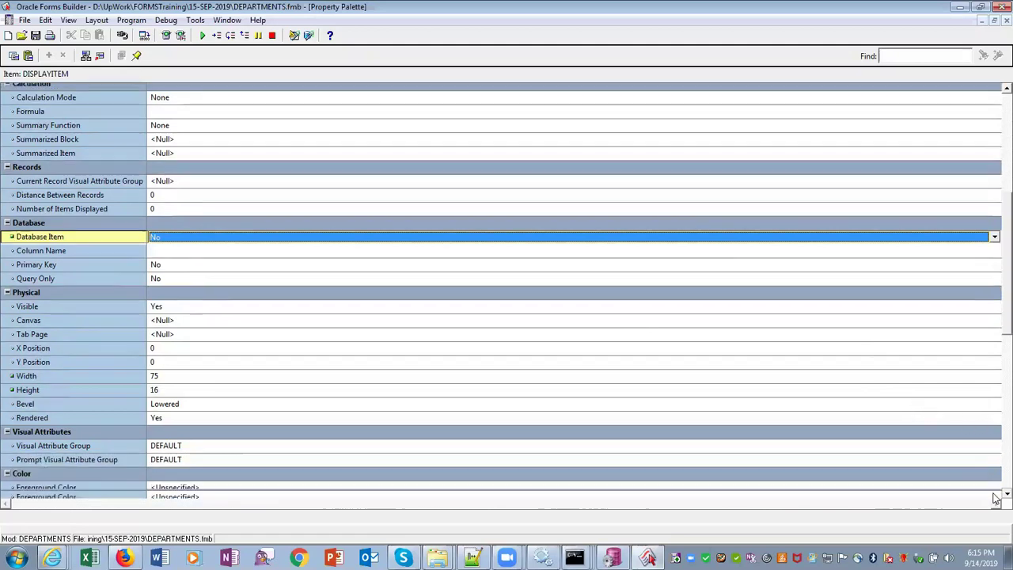
{"action": "scroll", "coordinate": [996, 497], "scroll_direction": "down", "scroll_amount": 6}
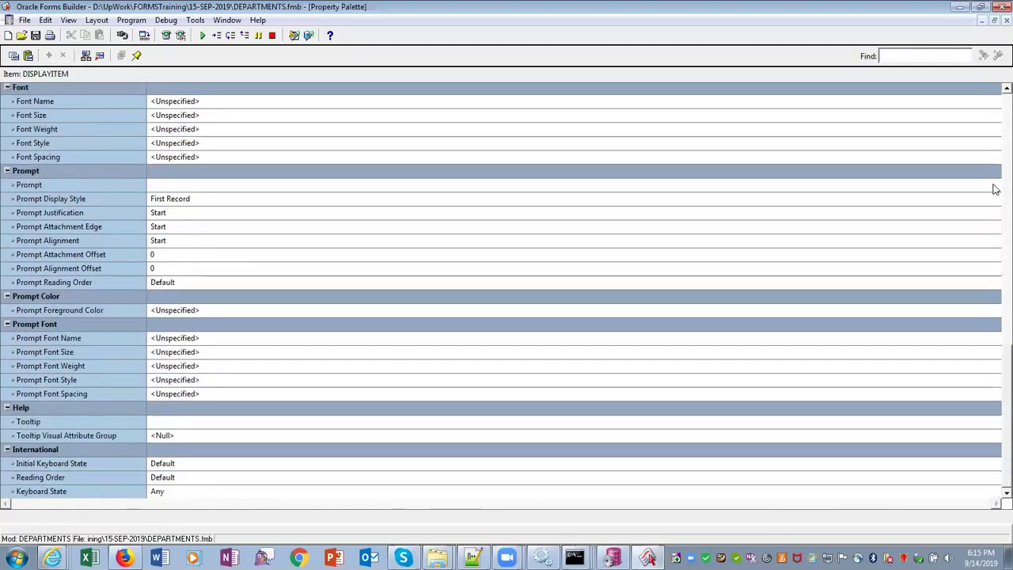
{"action": "scroll", "coordinate": [995, 93], "scroll_direction": "up", "scroll_amount": 5}
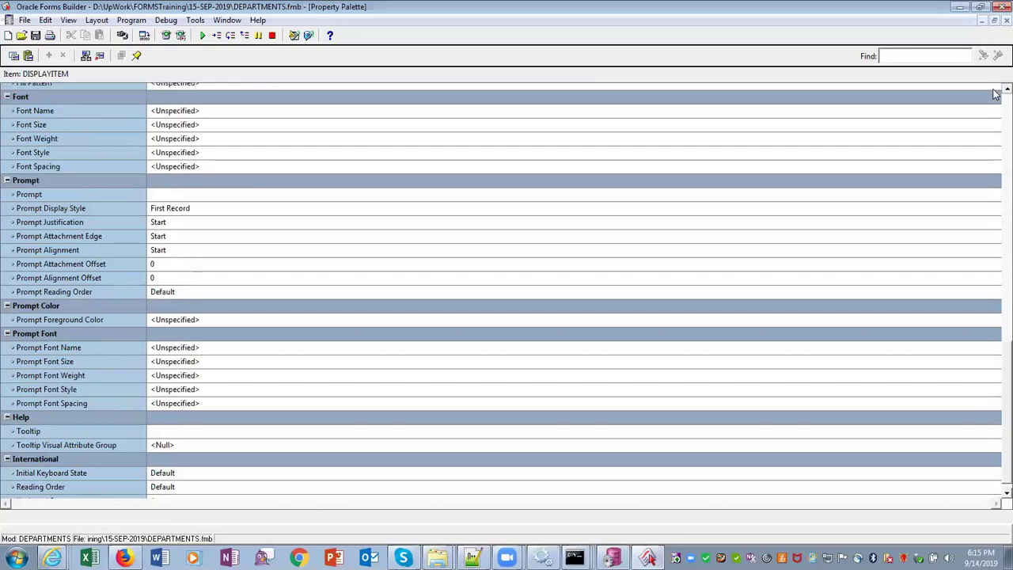
{"action": "scroll", "coordinate": [996, 93], "scroll_direction": "up", "scroll_amount": 4}
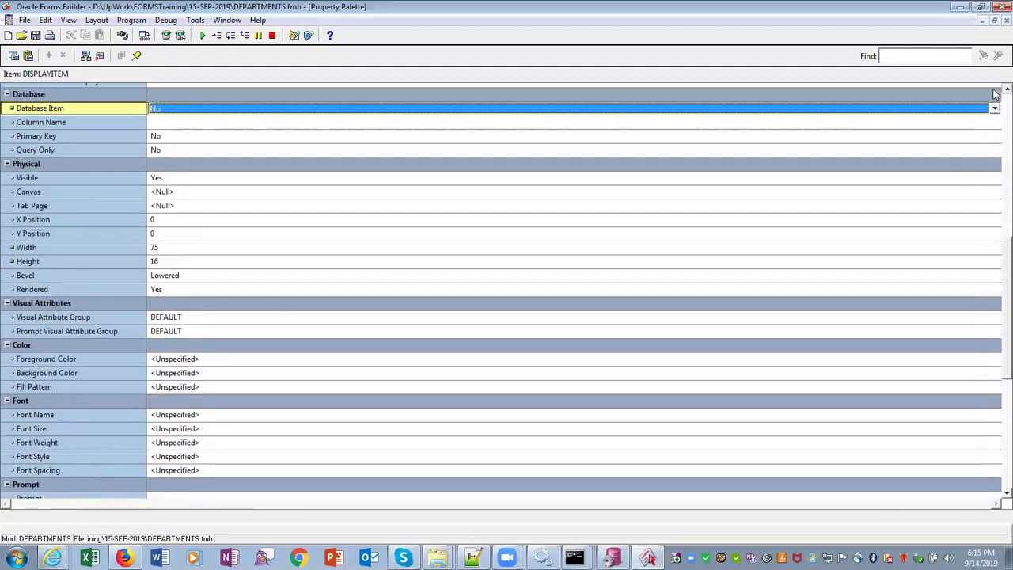
{"action": "scroll", "coordinate": [995, 93], "scroll_direction": "up", "scroll_amount": 3}
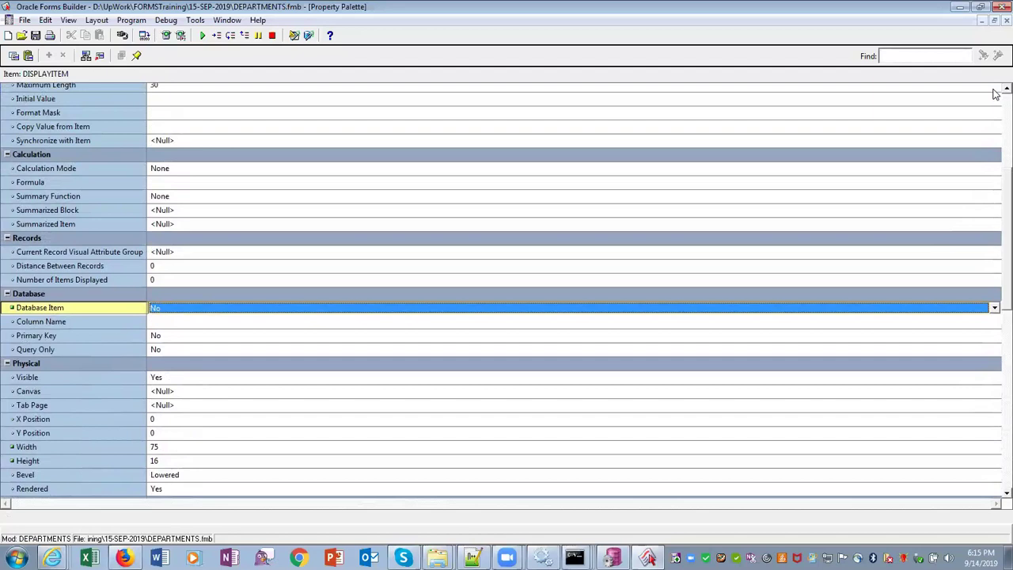
{"action": "scroll", "coordinate": [995, 94], "scroll_direction": "up", "scroll_amount": 5}
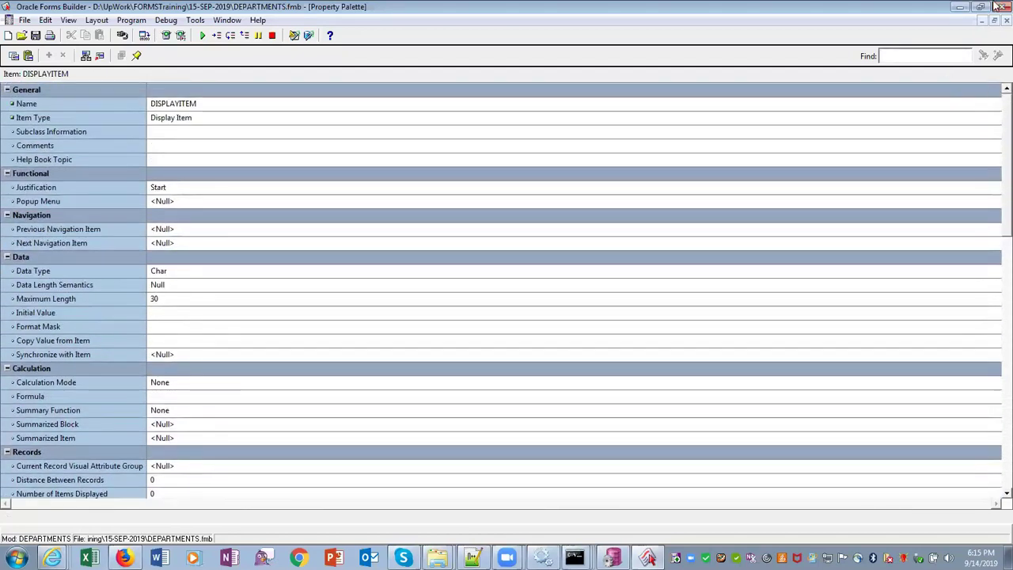
{"action": "left_click", "coordinate": [995, 22]}
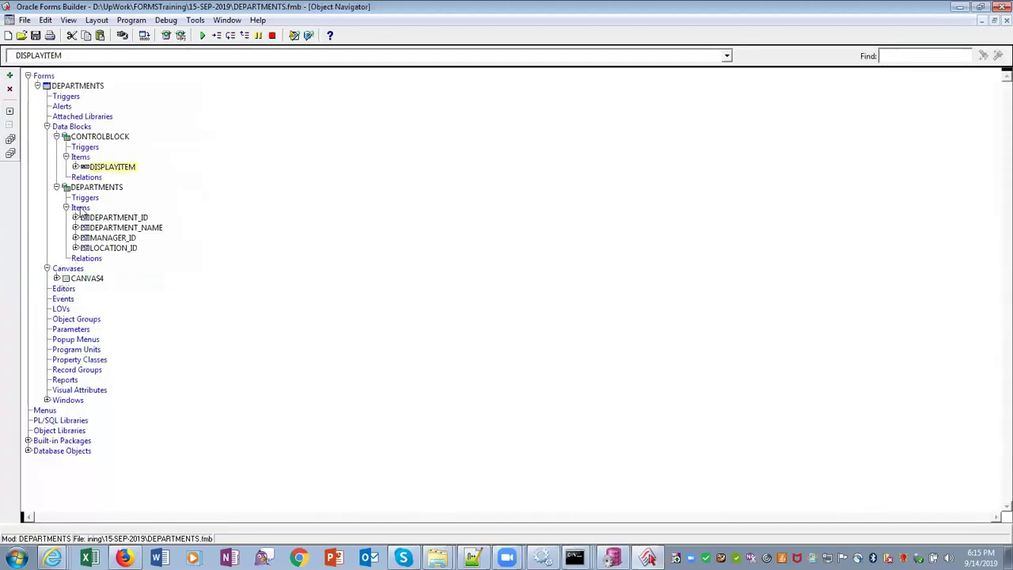
{"action": "left_click", "coordinate": [99, 137]}
{"action": "right_click", "coordinate": [99, 139]}
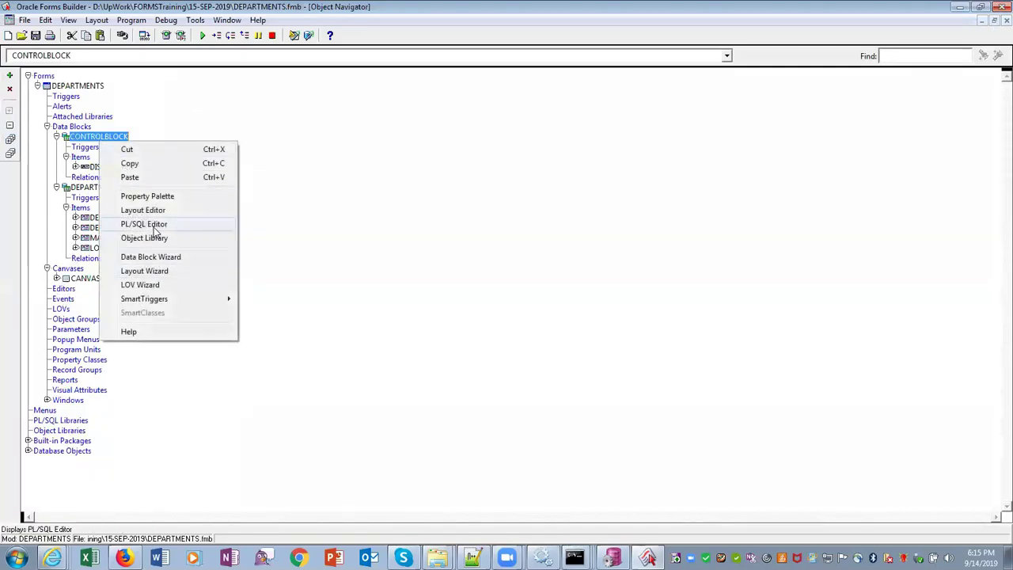
{"action": "left_click", "coordinate": [155, 225]}
{"action": "left_click", "coordinate": [290, 267]}
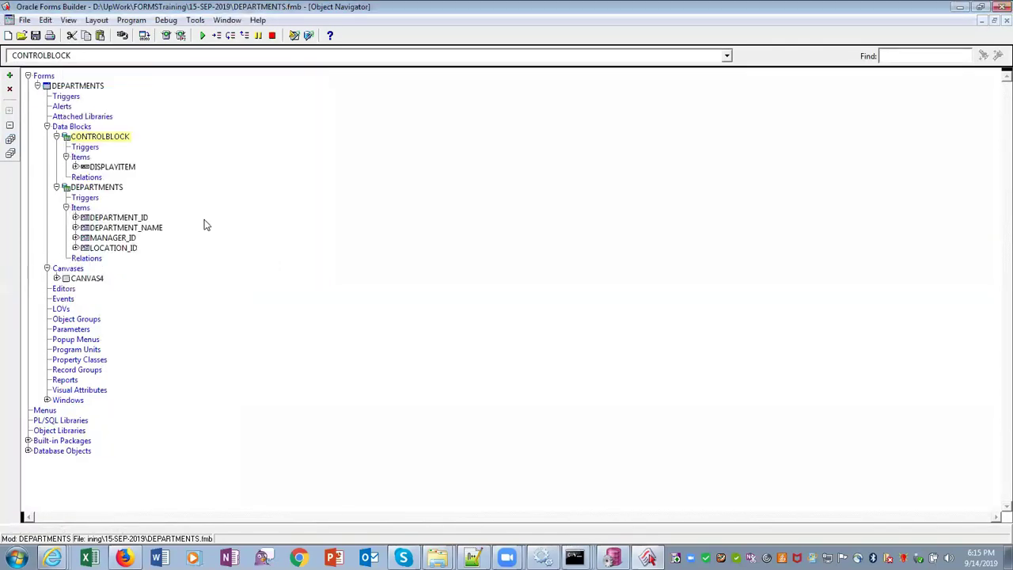
{"action": "right_click", "coordinate": [112, 142]}
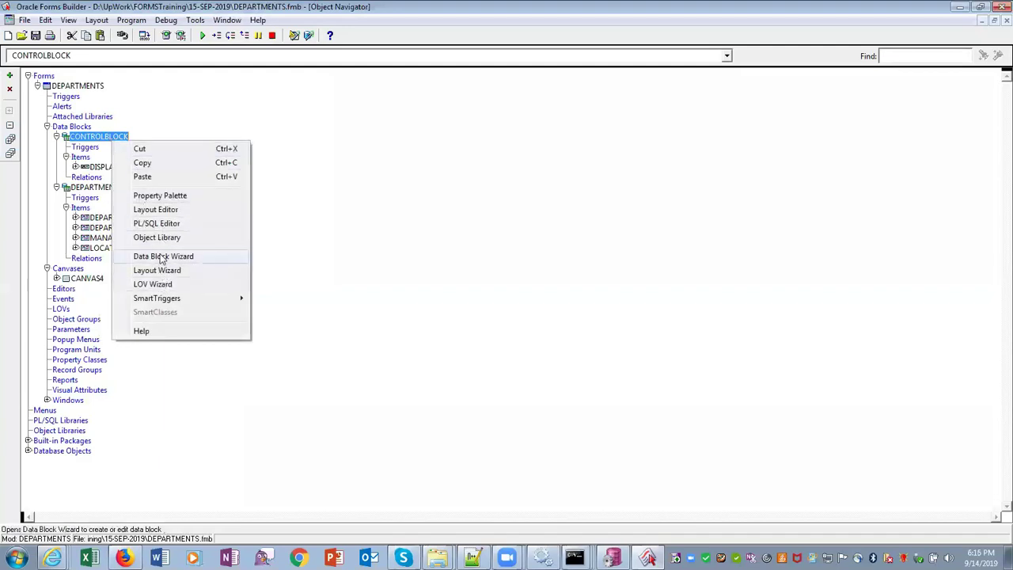
{"action": "mouse_move", "coordinate": [172, 305]}
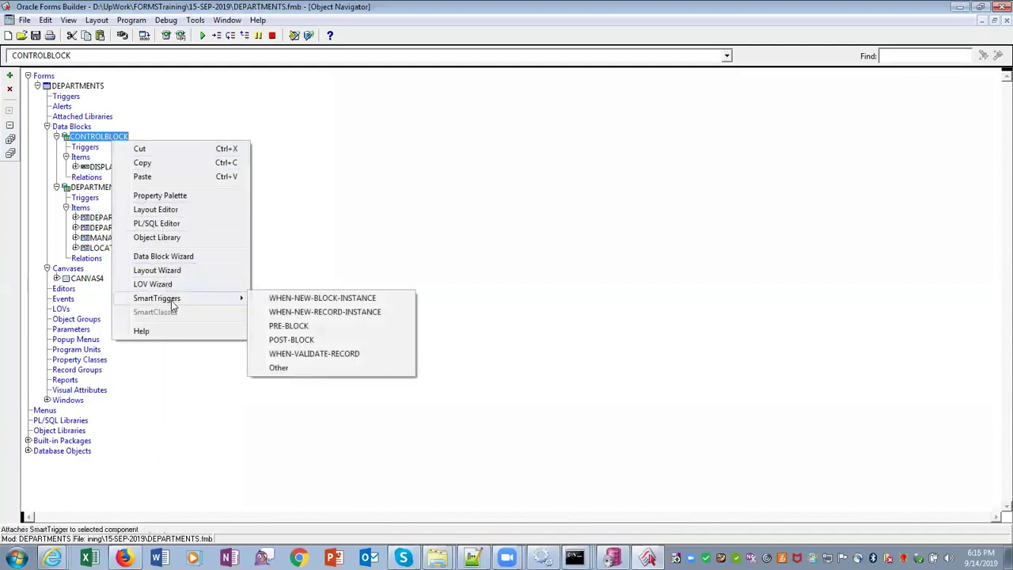
{"action": "left_click", "coordinate": [167, 198]}
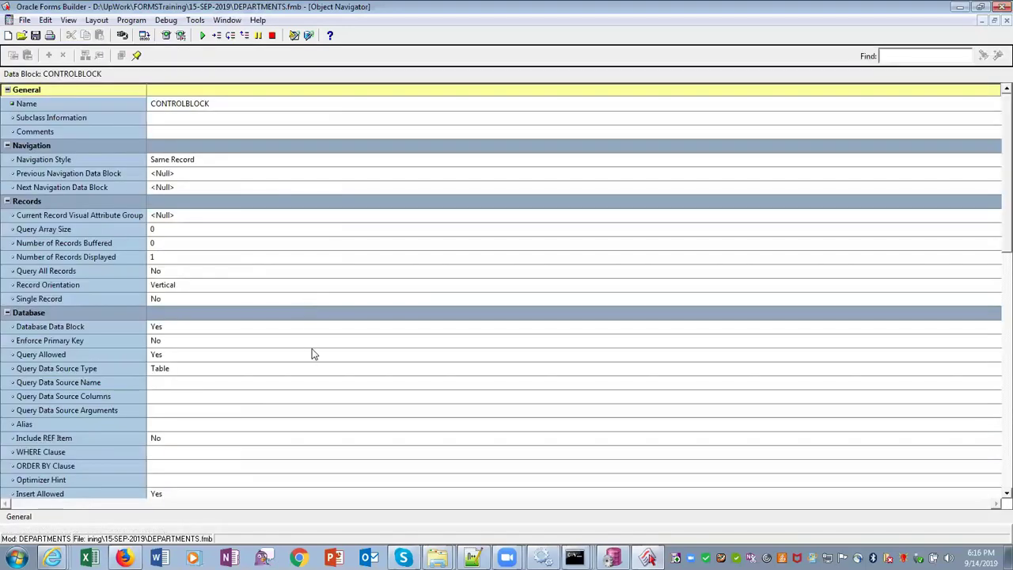
{"action": "left_click", "coordinate": [313, 353]}
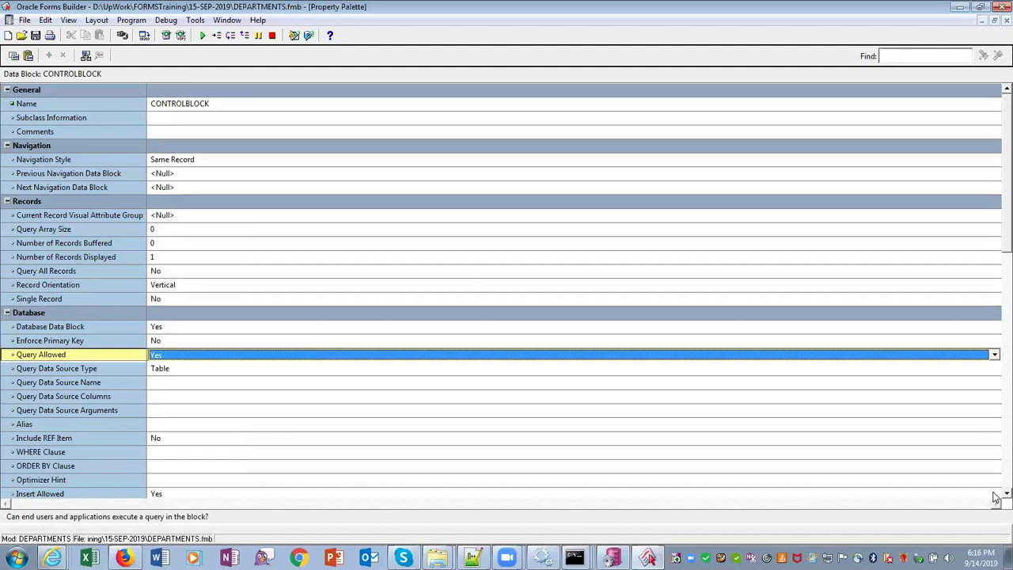
{"action": "scroll", "coordinate": [995, 497], "scroll_direction": "down", "scroll_amount": 5}
{"action": "scroll", "coordinate": [996, 497], "scroll_direction": "down", "scroll_amount": 8}
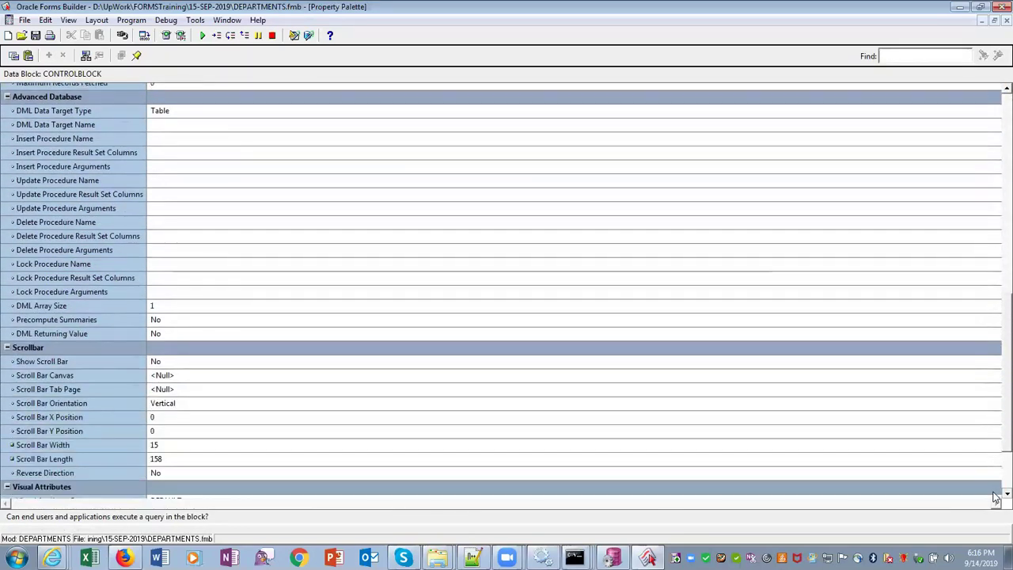
{"action": "scroll", "coordinate": [995, 497], "scroll_direction": "down", "scroll_amount": 3}
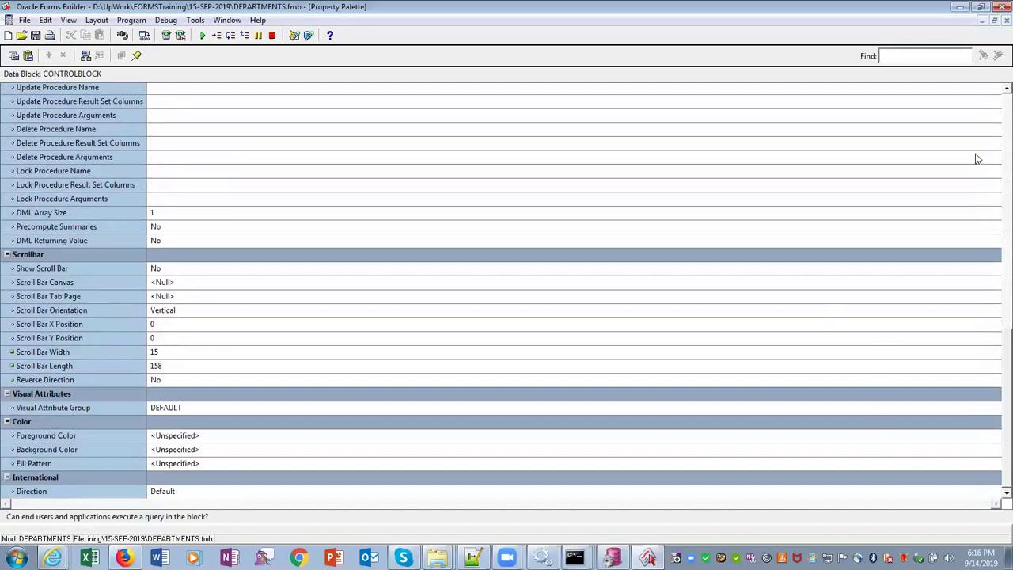
{"action": "scroll", "coordinate": [996, 95], "scroll_direction": "up", "scroll_amount": 5}
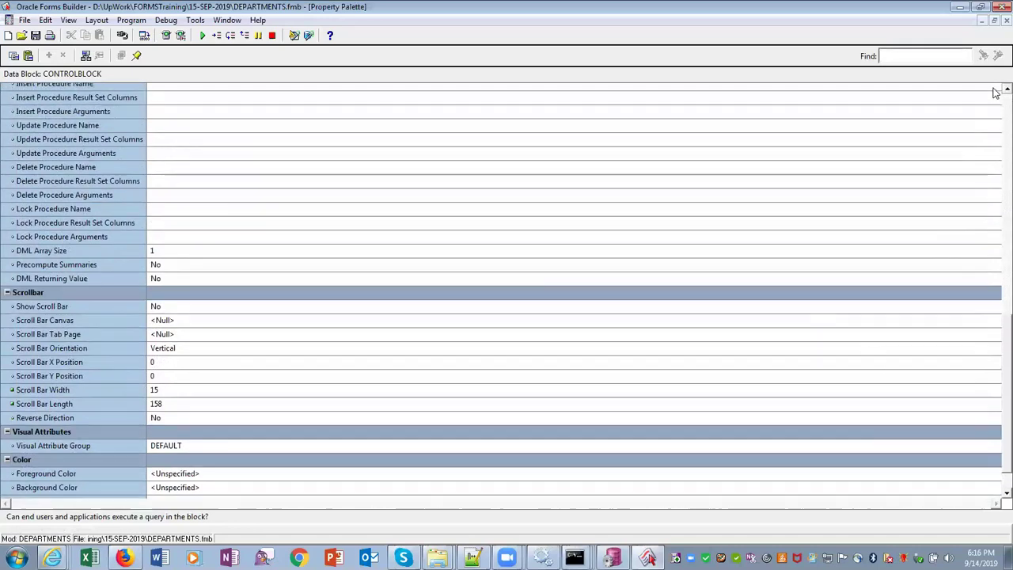
{"action": "scroll", "coordinate": [996, 94], "scroll_direction": "up", "scroll_amount": 5}
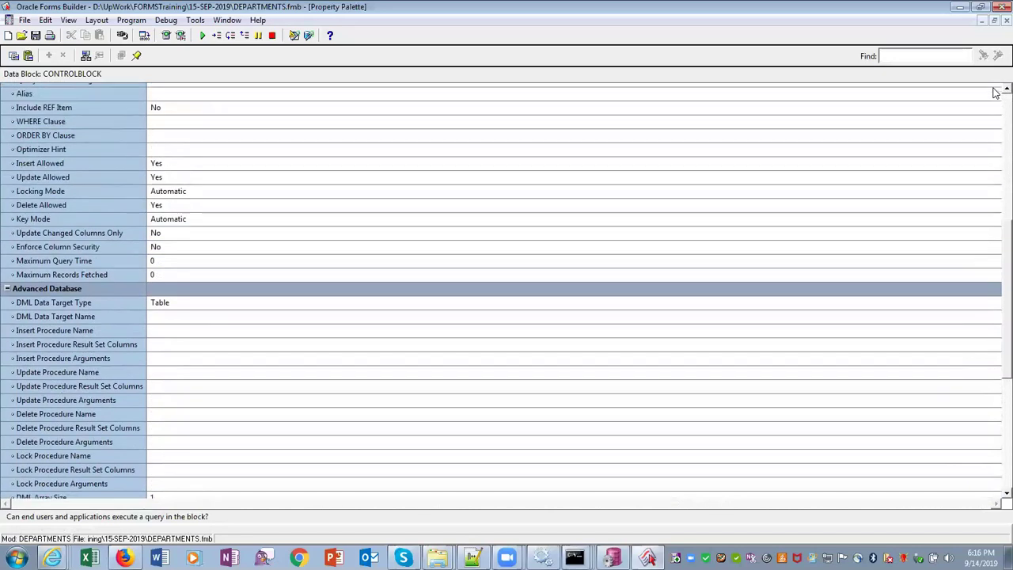
{"action": "scroll", "coordinate": [995, 94], "scroll_direction": "up", "scroll_amount": 5}
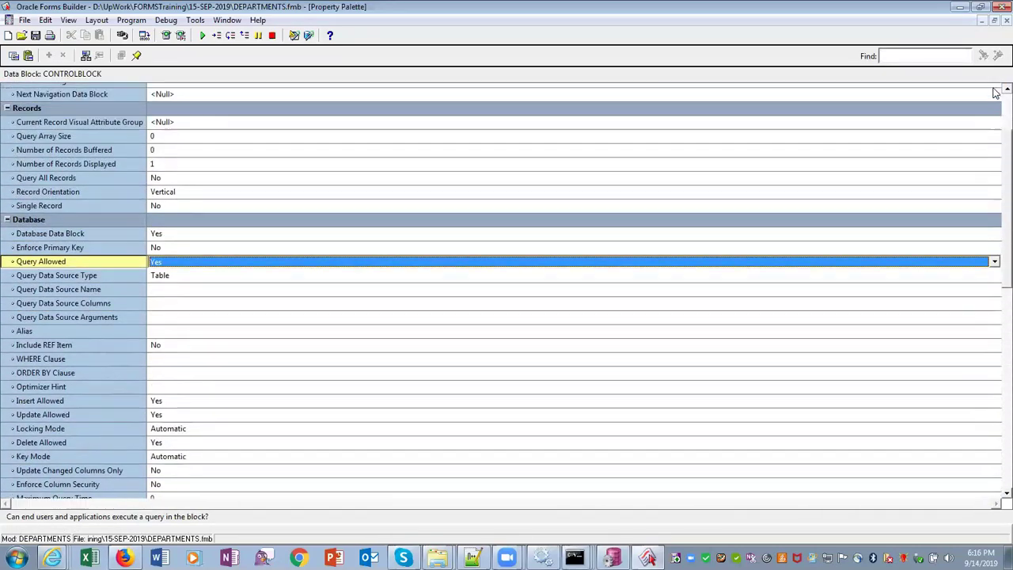
{"action": "scroll", "coordinate": [995, 93], "scroll_direction": "up", "scroll_amount": 2}
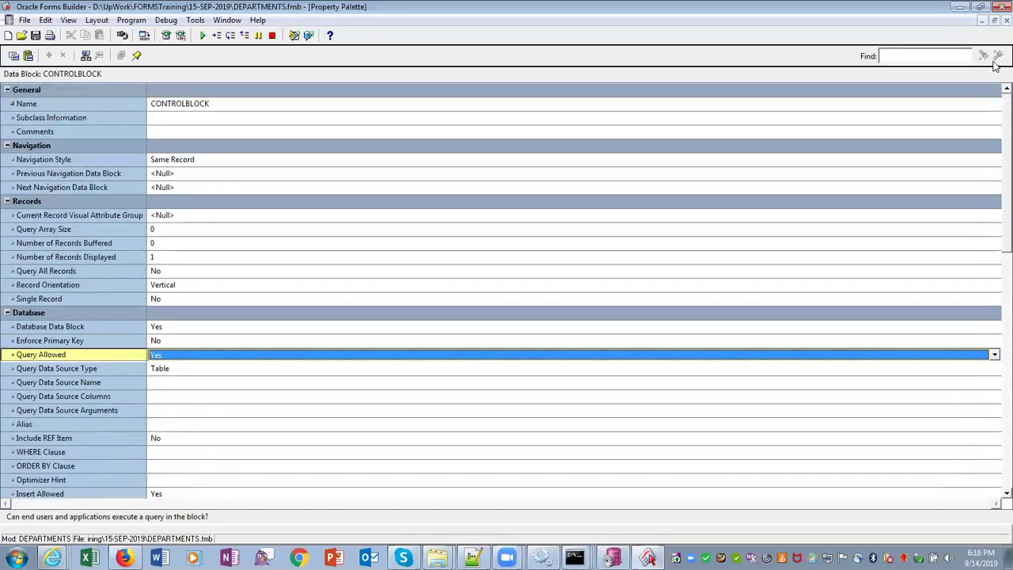
In DISPLAYITEM's Property Palette, set the Canvas property to CANVAS4, then close it
{"action": "left_click", "coordinate": [994, 21]}
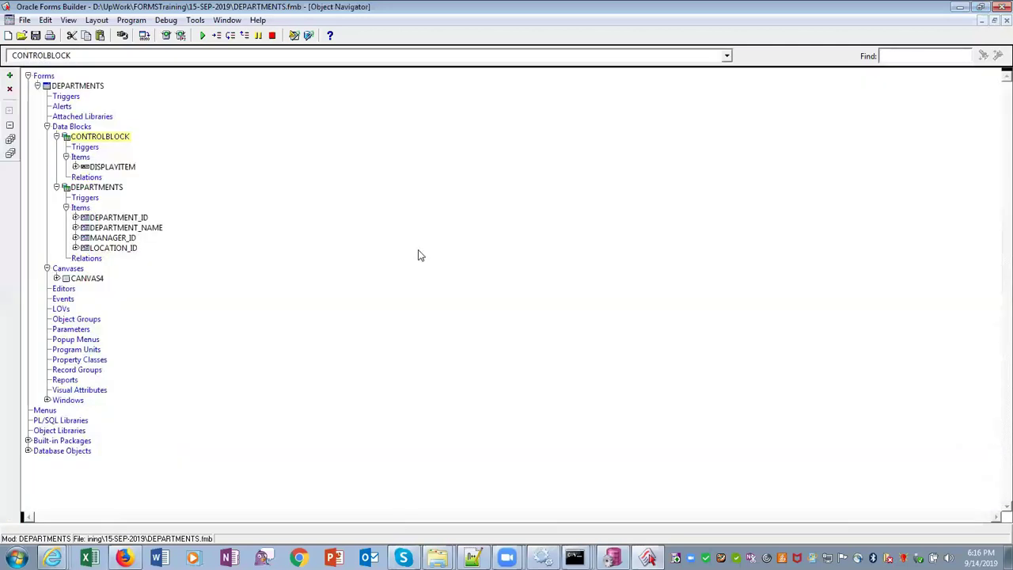
{"action": "left_click", "coordinate": [113, 169]}
{"action": "right_click", "coordinate": [114, 176]}
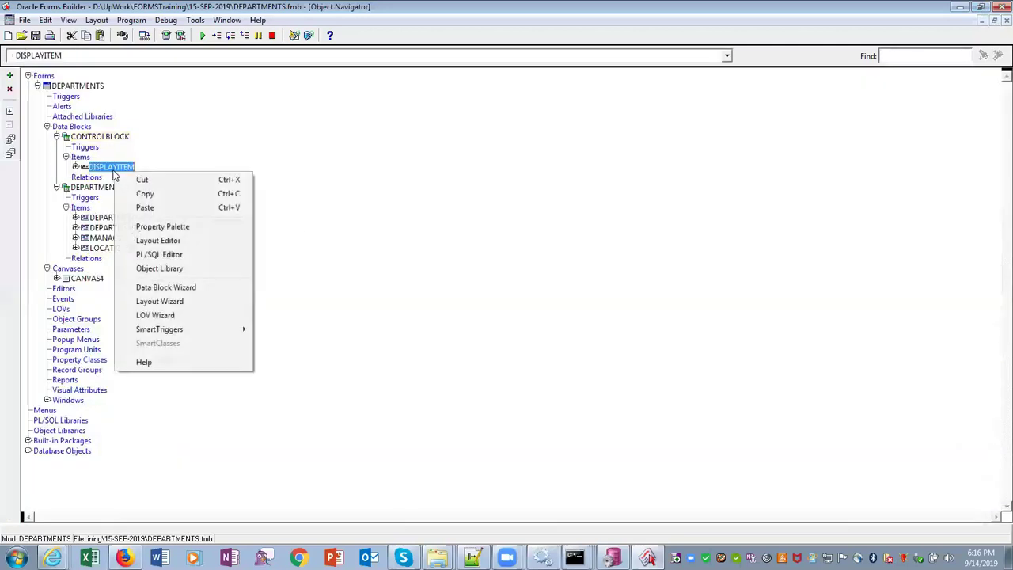
{"action": "left_click", "coordinate": [150, 227]}
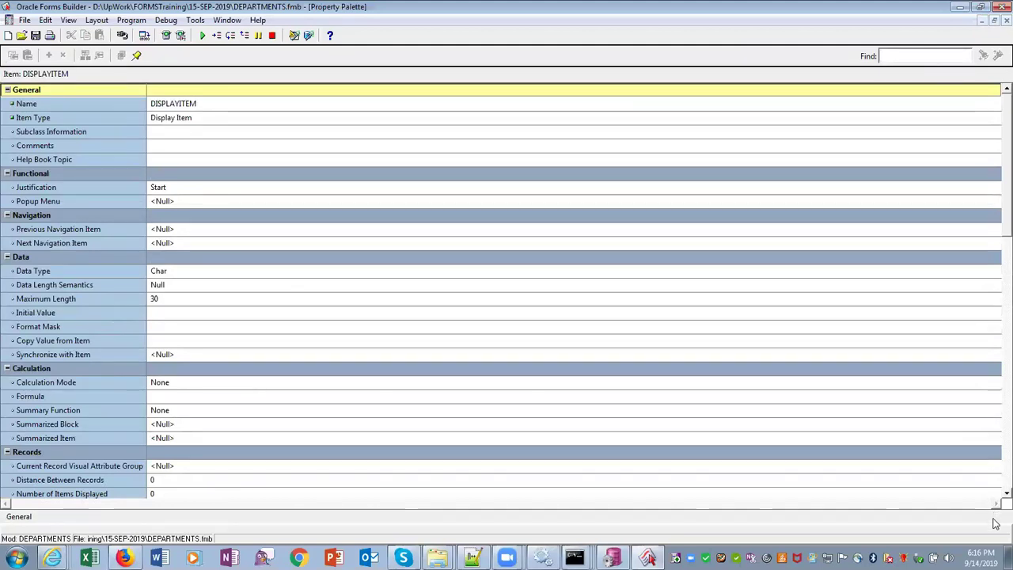
{"action": "scroll", "coordinate": [995, 498], "scroll_direction": "down", "scroll_amount": 5}
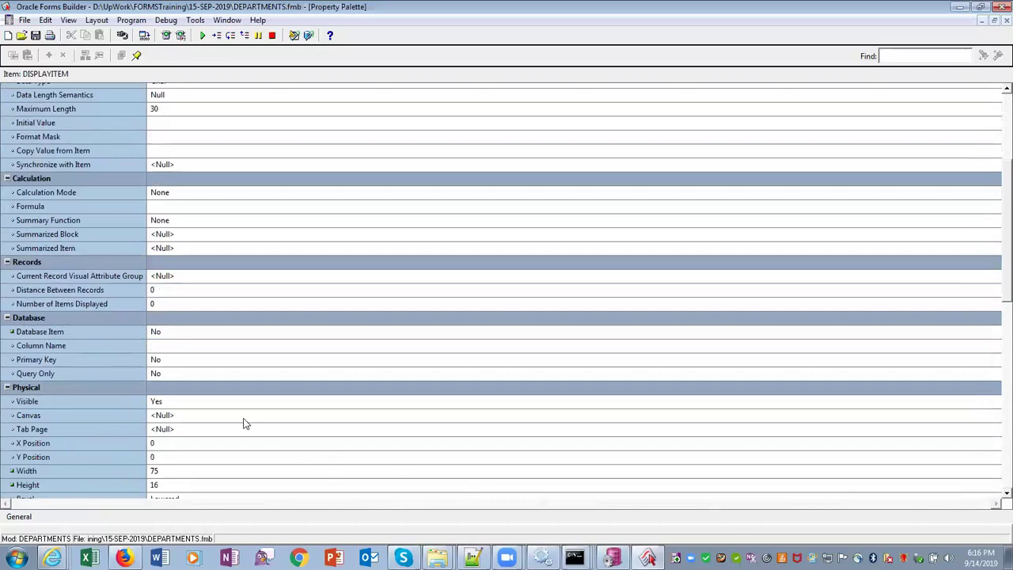
{"action": "left_click", "coordinate": [242, 416]}
{"action": "left_click", "coordinate": [242, 415]}
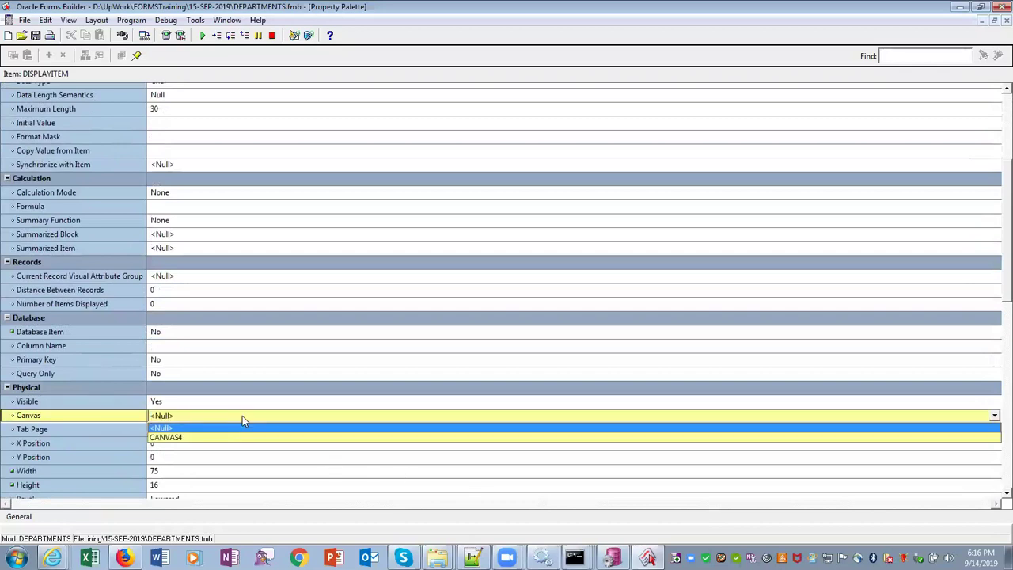
{"action": "left_click", "coordinate": [203, 438]}
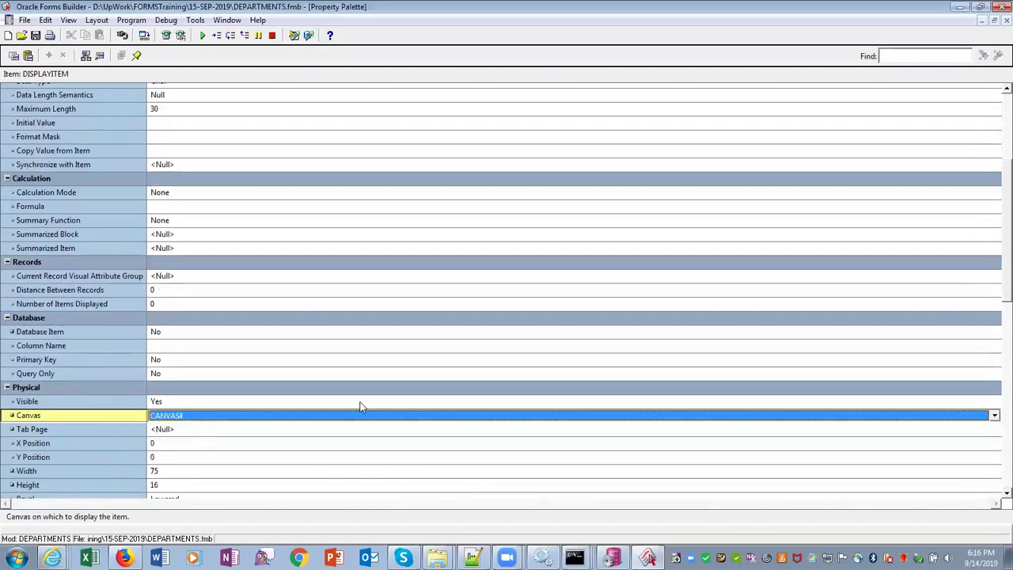
{"action": "left_click", "coordinate": [1005, 20]}
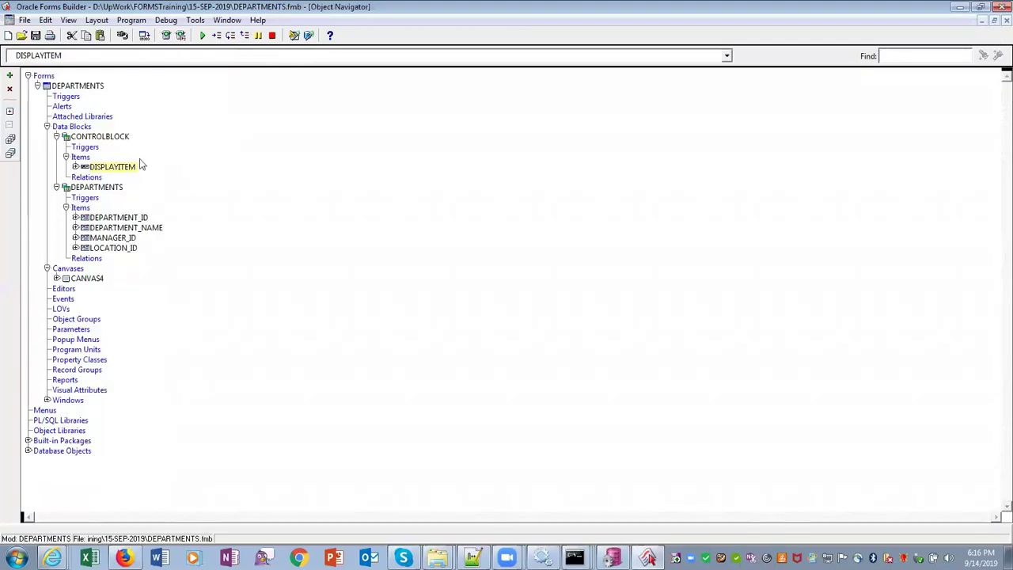
On the CANVAS4 layout, move DISPLAYITEM below the Departments frame, widen it to match, and save
{"action": "left_click", "coordinate": [227, 20]}
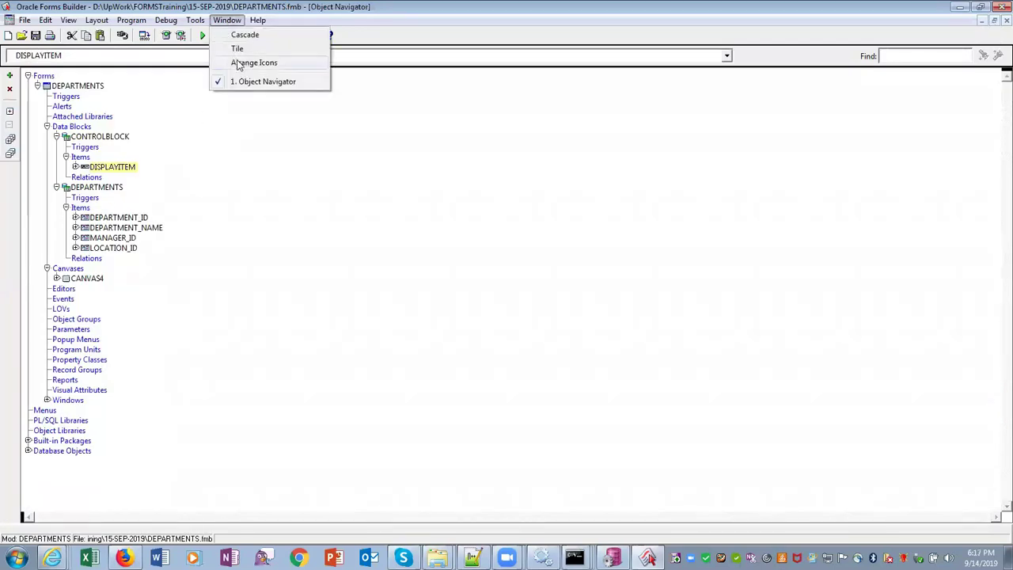
{"action": "left_click", "coordinate": [62, 277]}
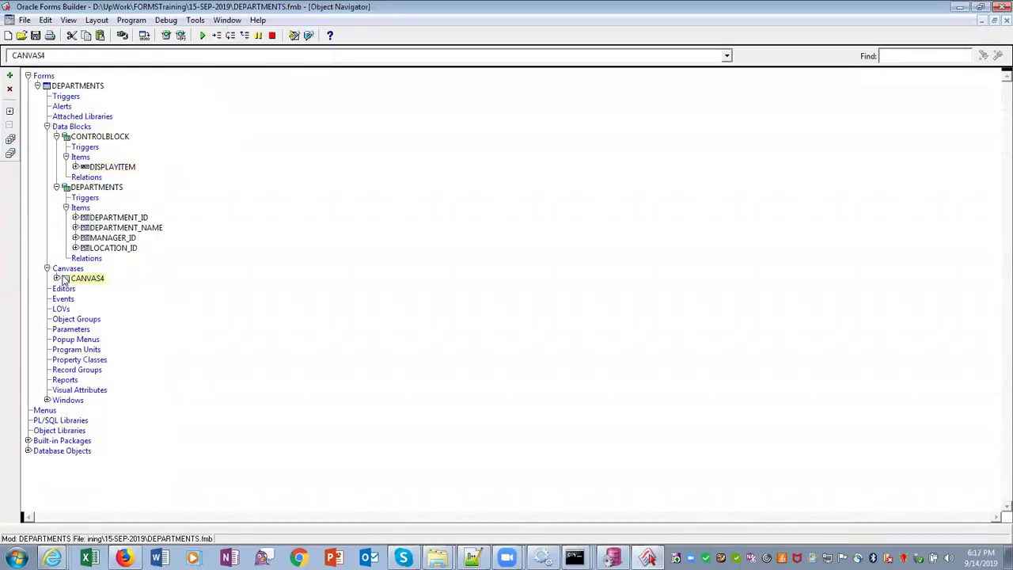
{"action": "double_click", "coordinate": [61, 278]}
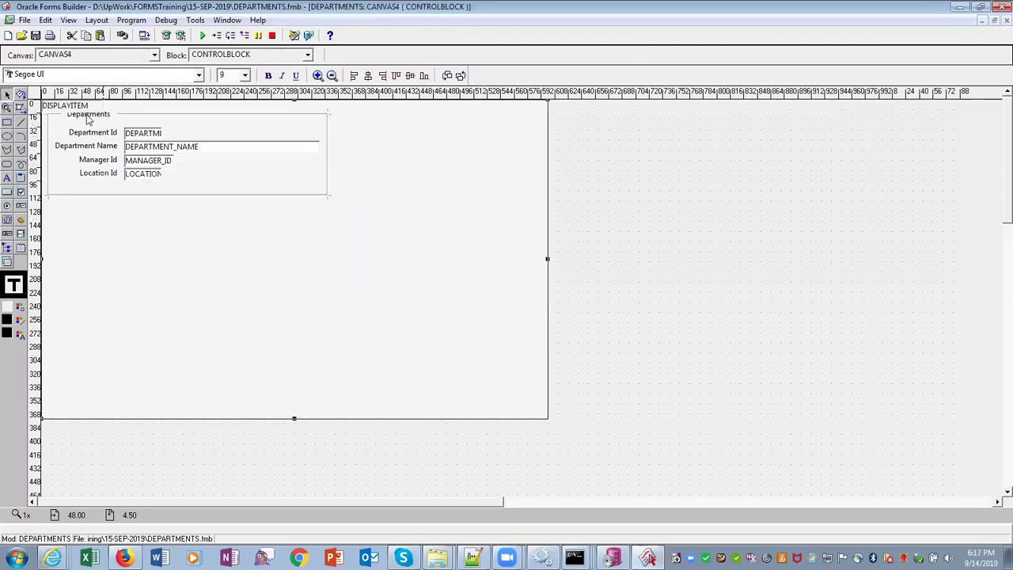
{"action": "left_click_drag", "start_coordinate": [85, 111], "coordinate": [96, 212]}
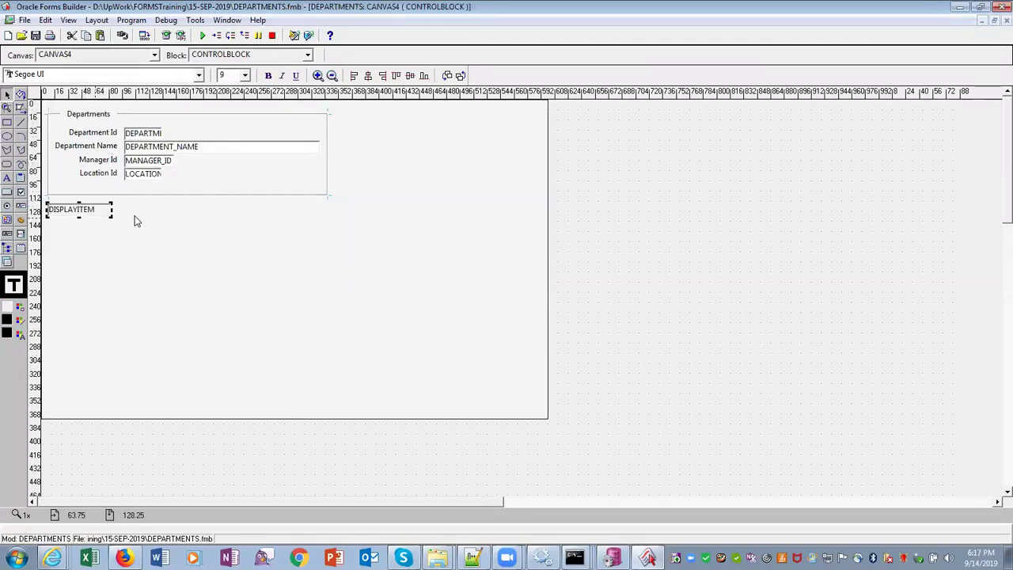
{"action": "left_click_drag", "start_coordinate": [111, 215], "coordinate": [329, 216]}
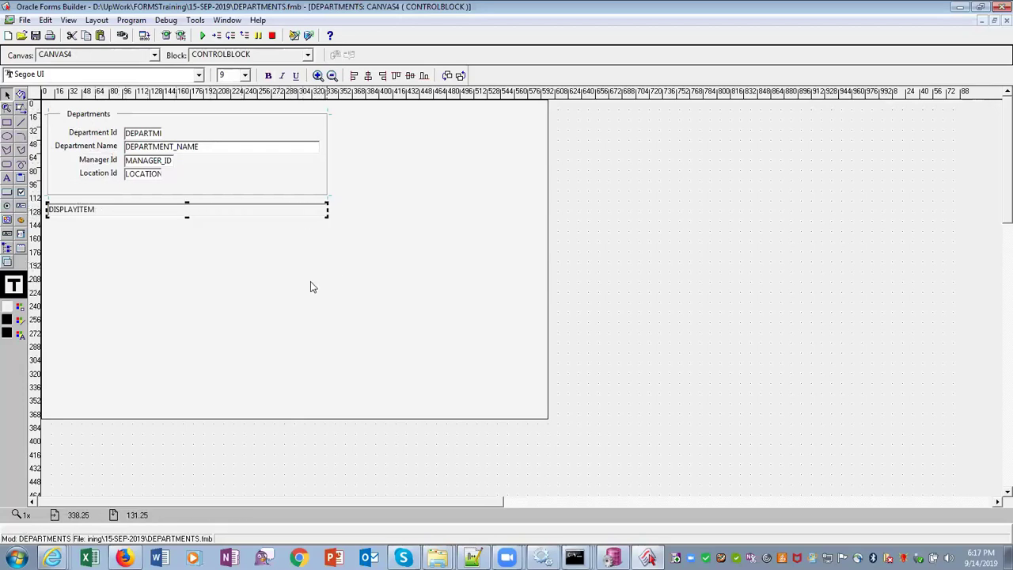
{"action": "left_click", "coordinate": [35, 36]}
Create a form-level WHEN-NEW-FORM-INSTANCE trigger
{"action": "left_click", "coordinate": [230, 20]}
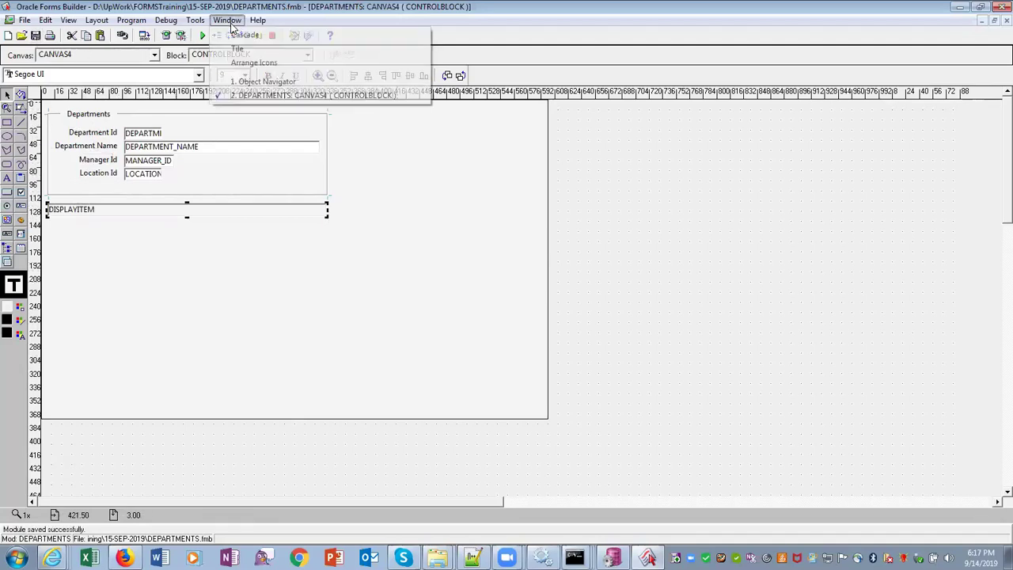
{"action": "left_click", "coordinate": [252, 79]}
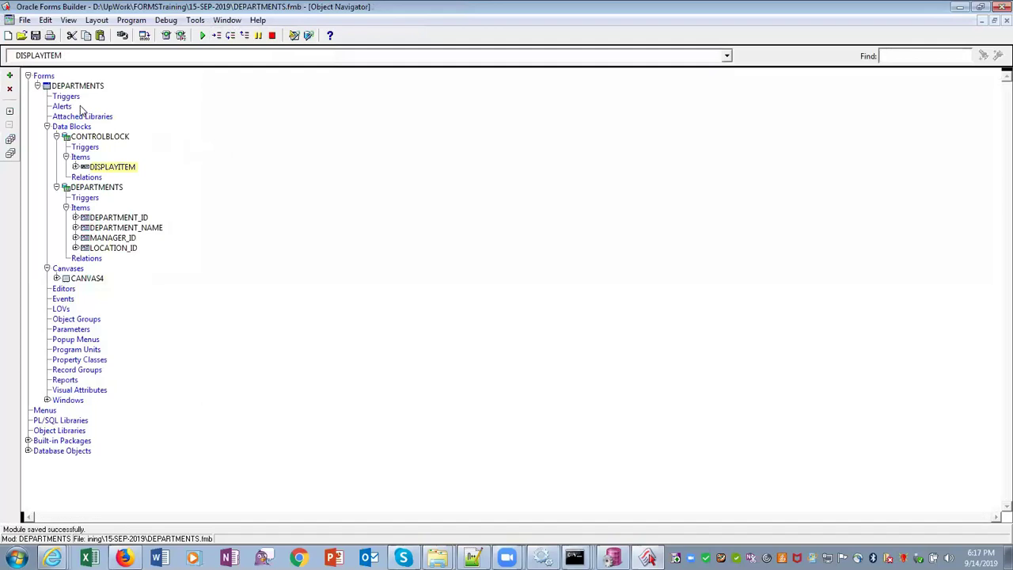
{"action": "left_click", "coordinate": [63, 96]}
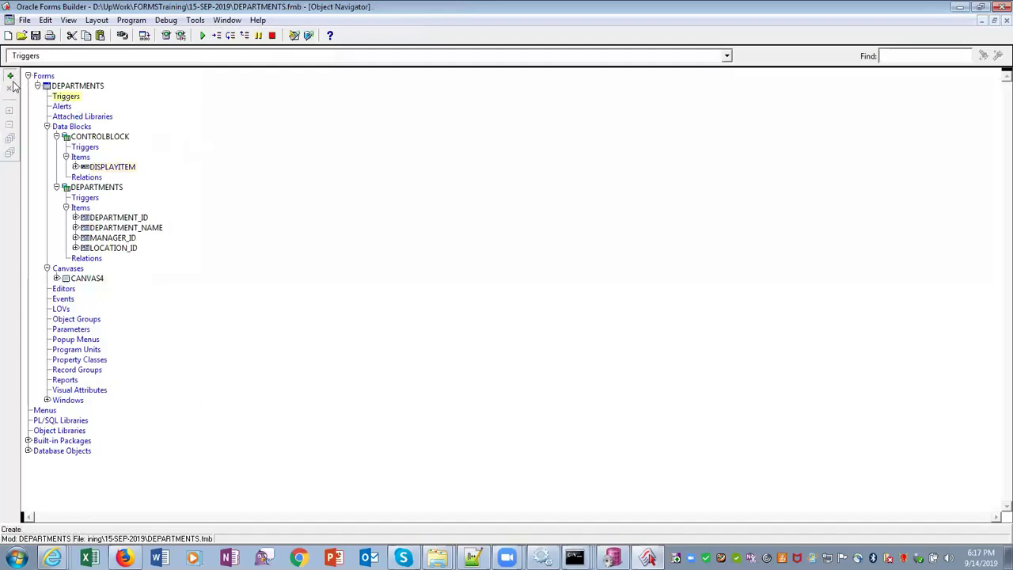
{"action": "left_click", "coordinate": [9, 75]}
{"action": "left_click", "coordinate": [311, 221]}
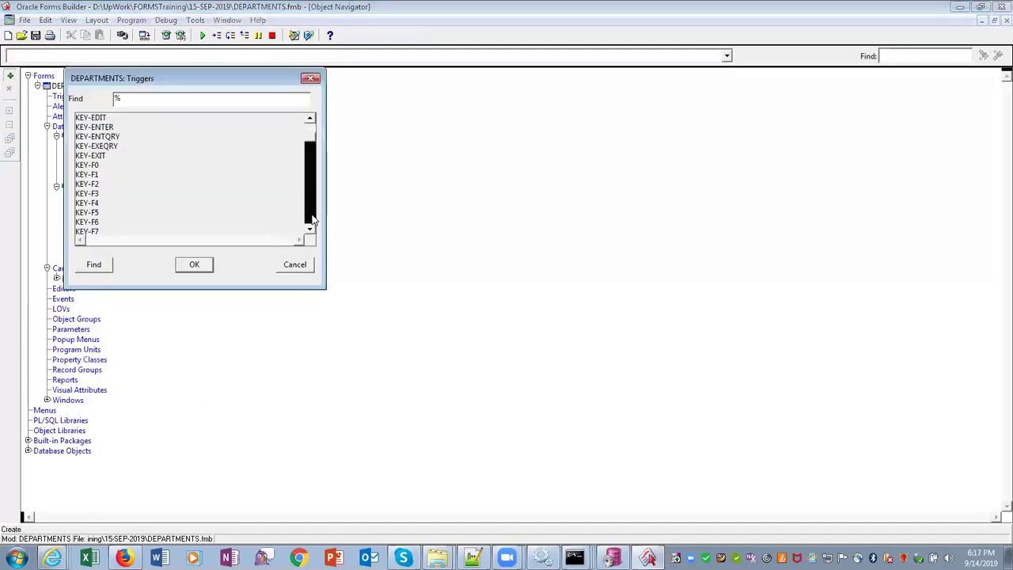
{"action": "left_click", "coordinate": [311, 222]}
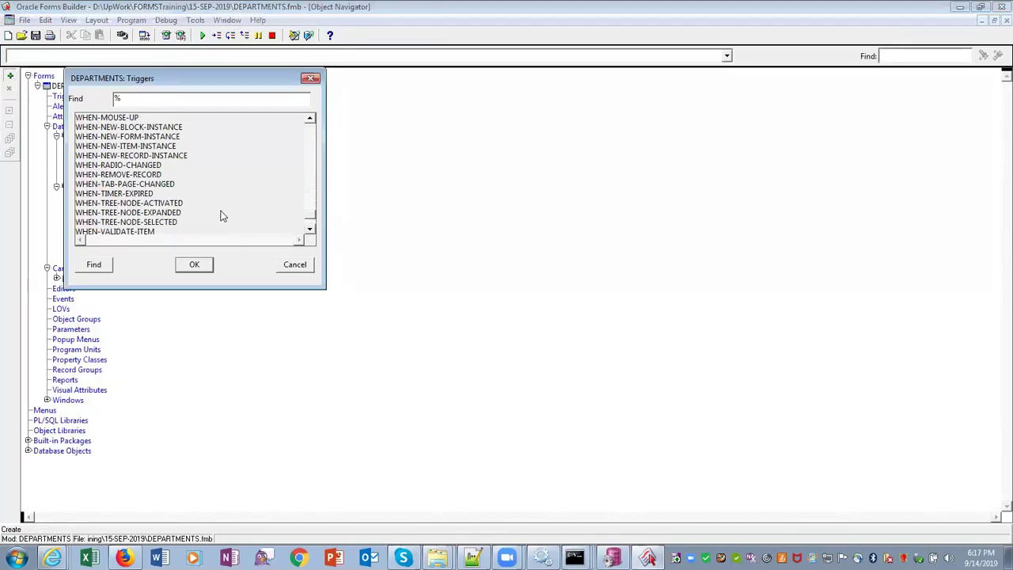
{"action": "left_click", "coordinate": [147, 138]}
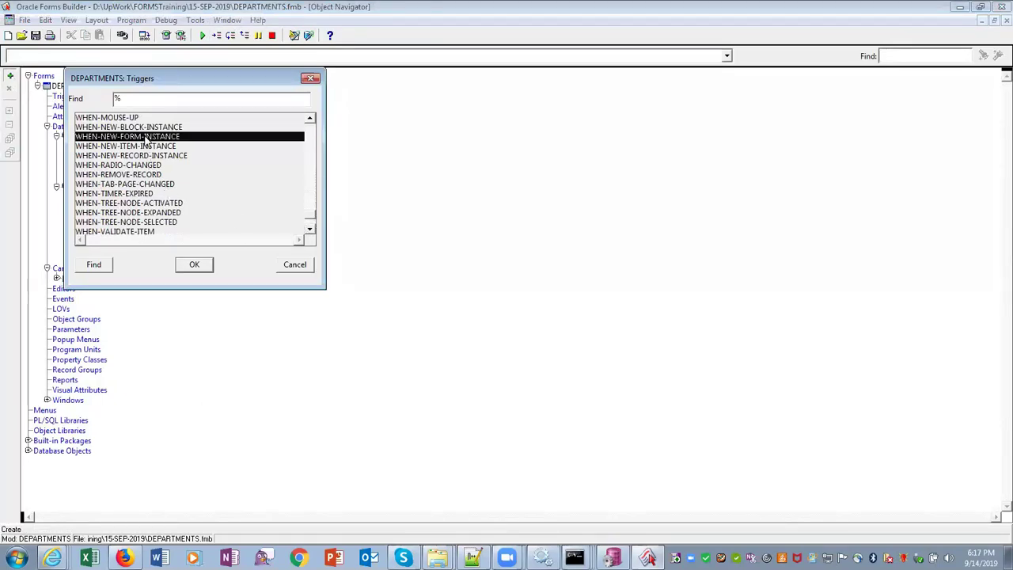
{"action": "left_click", "coordinate": [194, 264]}
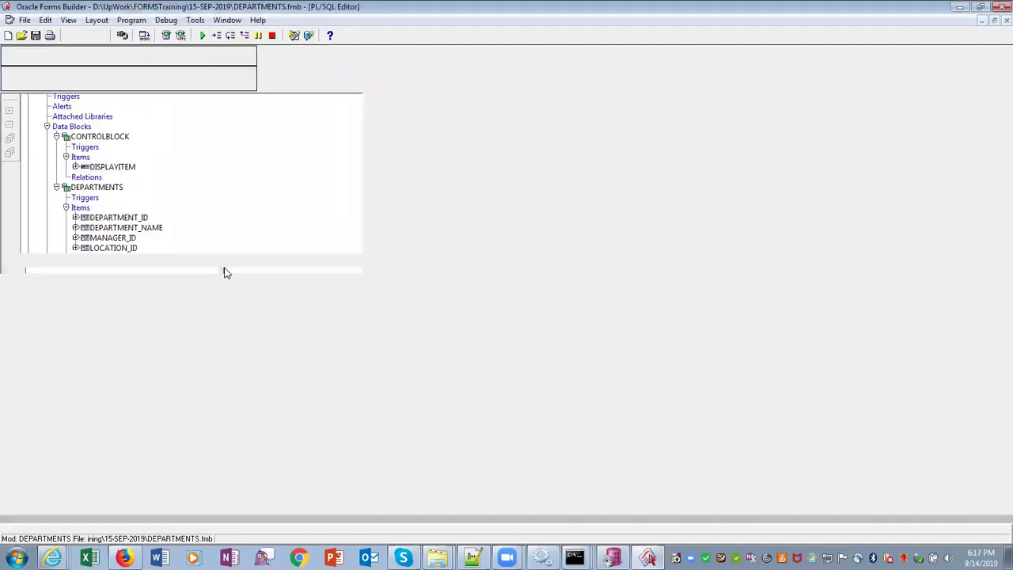
Enter :DIPLAYITEM:='FORMS Training'; as the trigger code, save the module, and close the editor
{"action": "type", "text": ":DIS"}
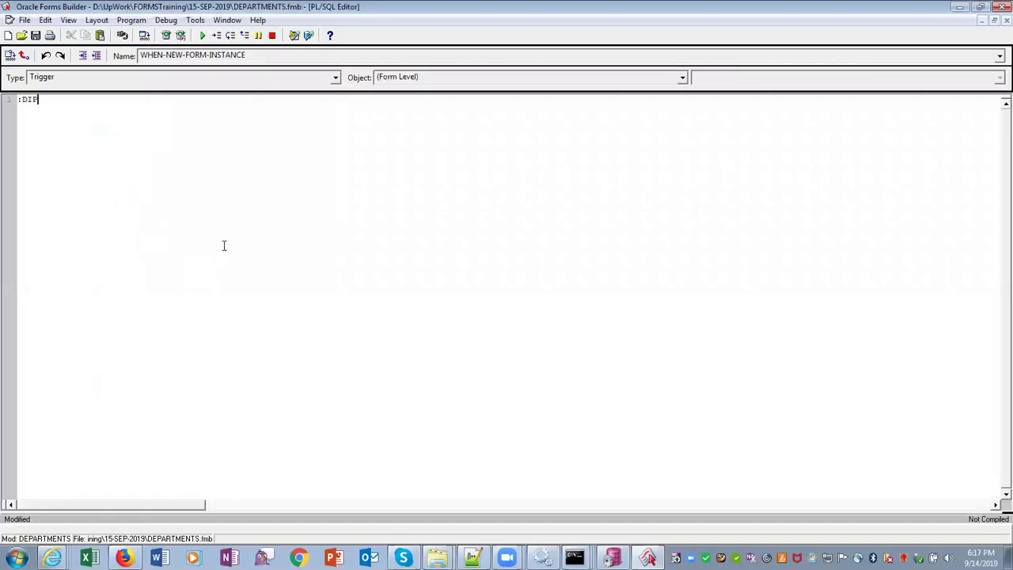
{"action": "type", "text": "ITEM:='FORMS Training"}
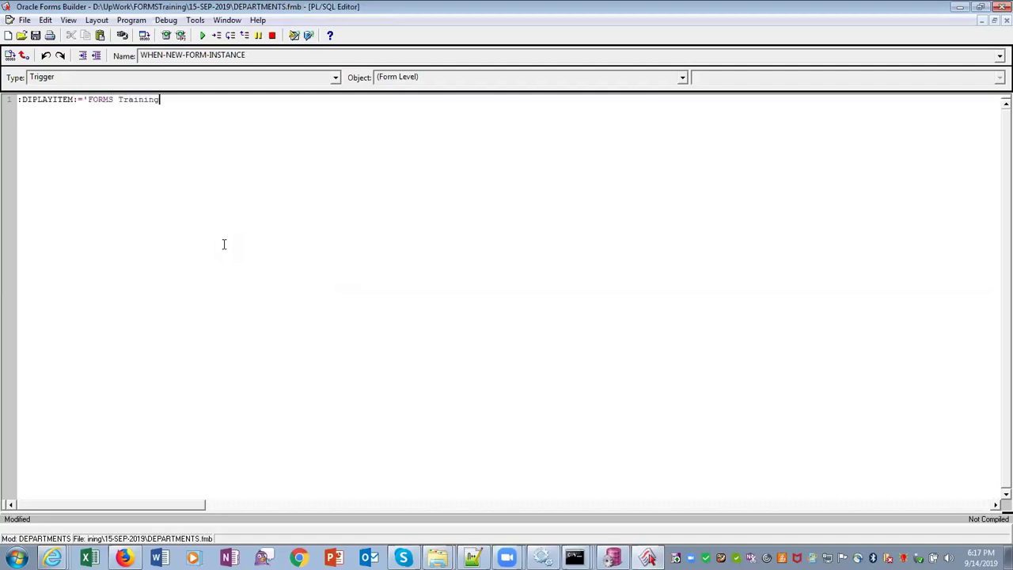
{"action": "type", "text": "';"}
{"action": "left_click", "coordinate": [36, 36]}
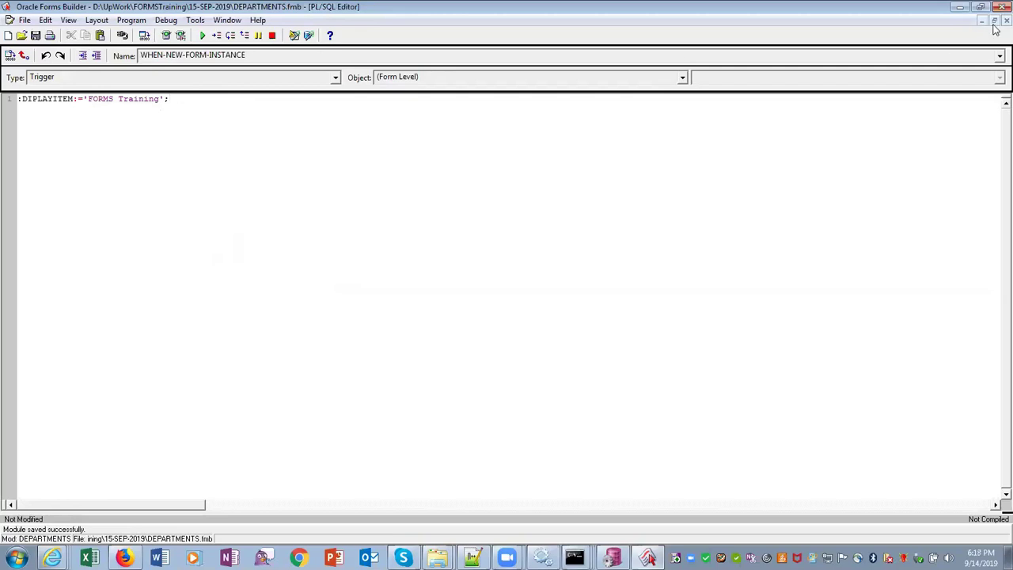
{"action": "left_click", "coordinate": [995, 24]}
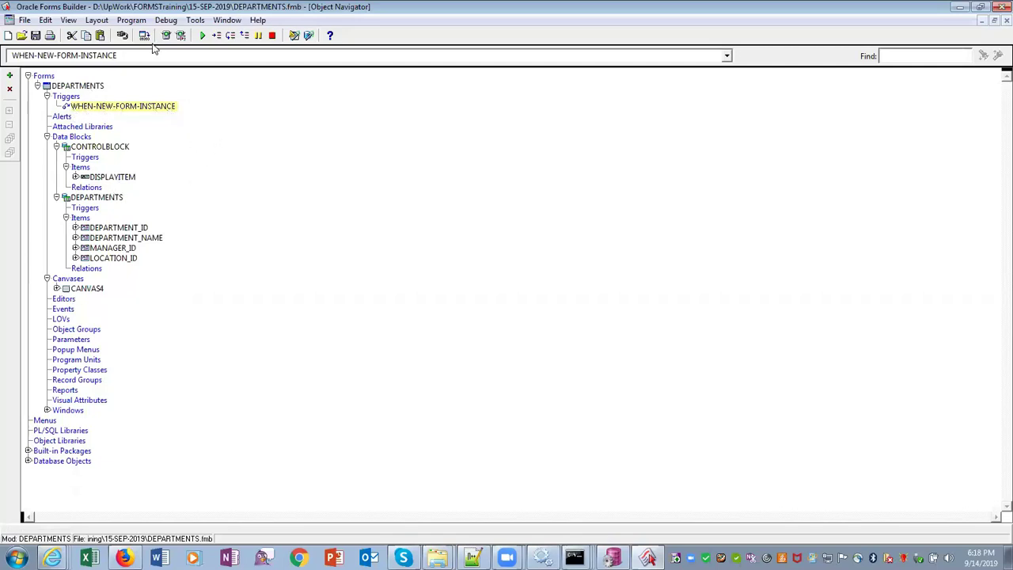
{"action": "left_click", "coordinate": [167, 37]}
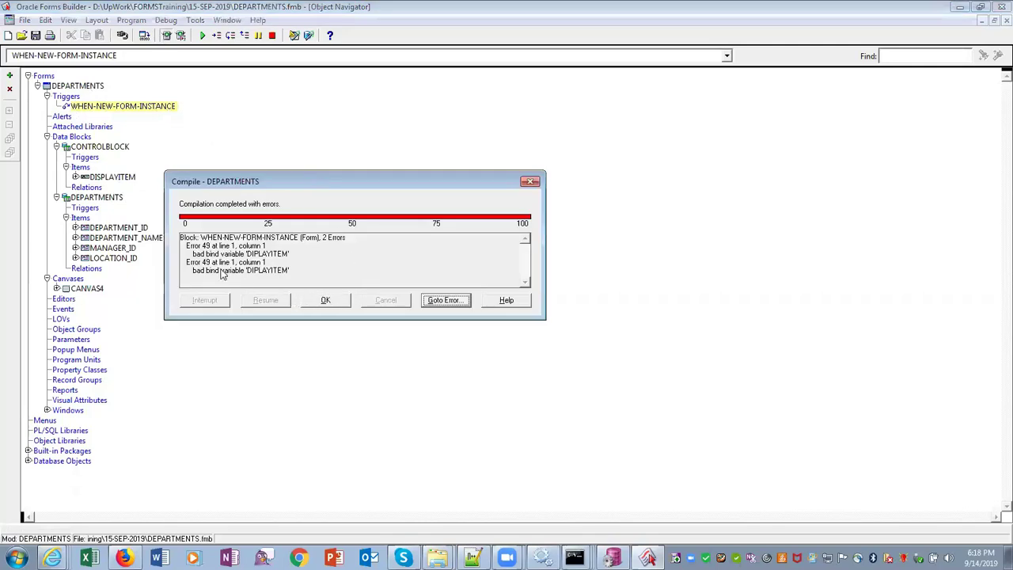
{"action": "left_click", "coordinate": [444, 300]}
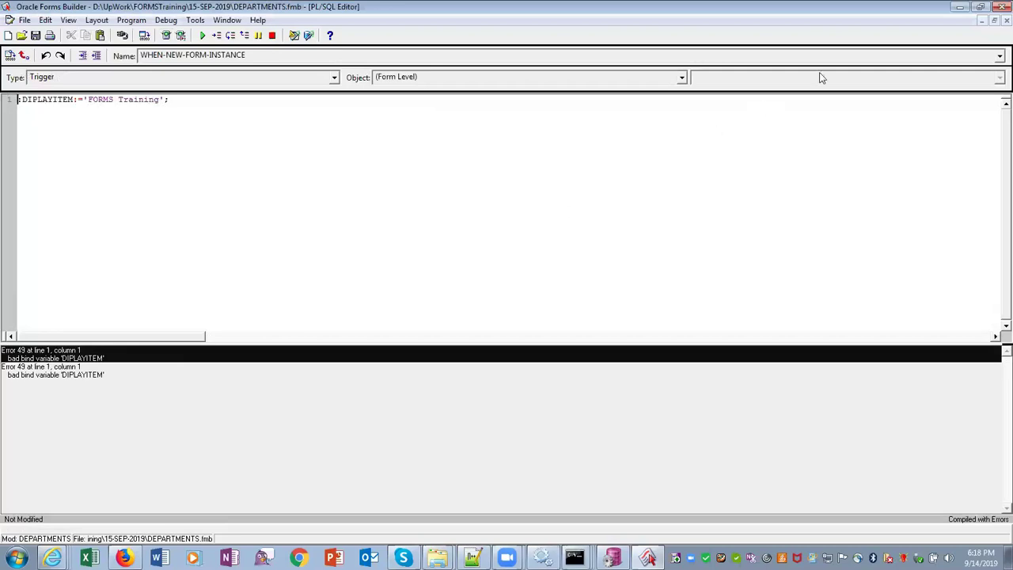
{"action": "left_click", "coordinate": [995, 21]}
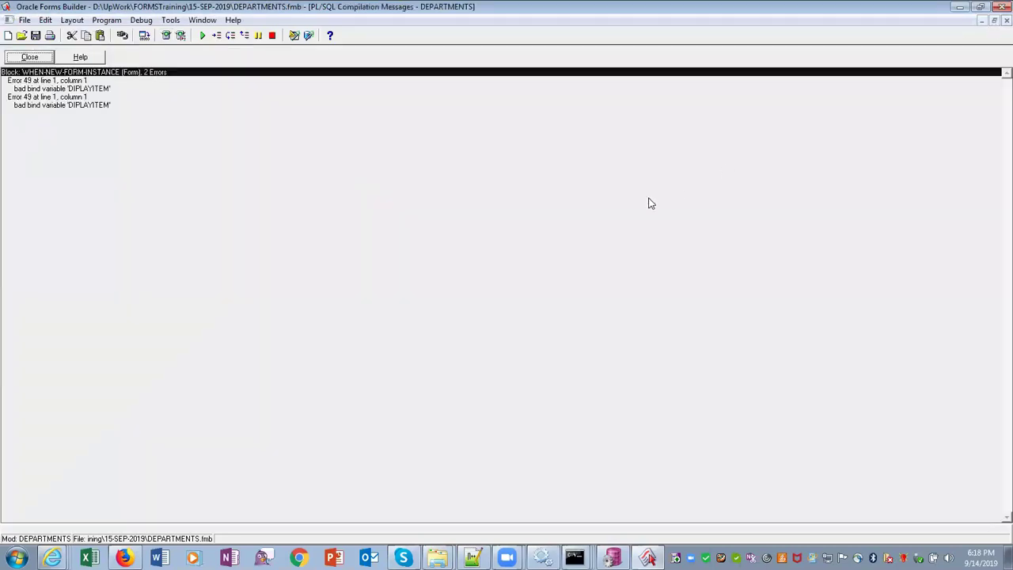
{"action": "left_click", "coordinate": [29, 57]}
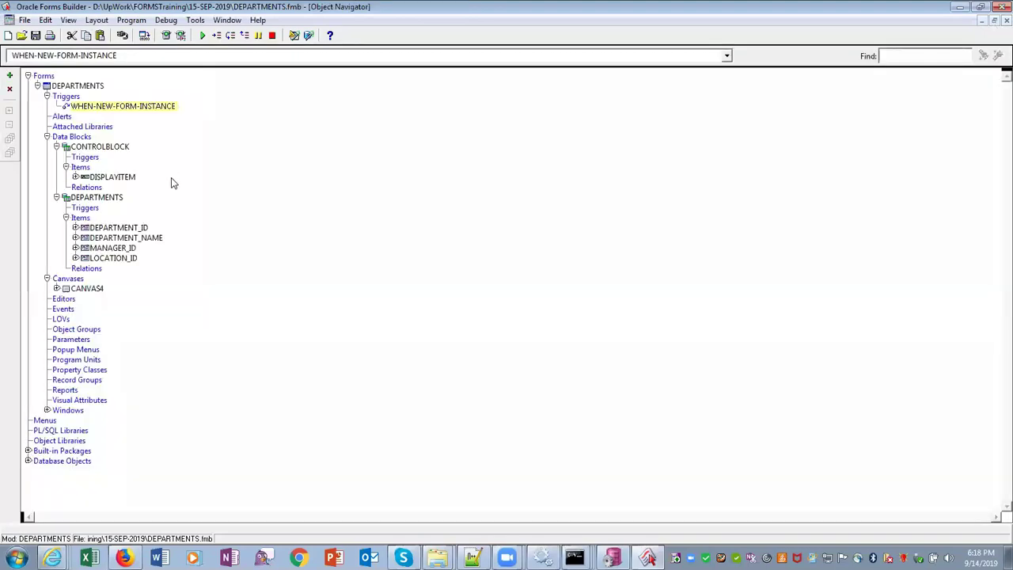
Change the trigger's item reference to :CONTROLBLOCK.DIPLAYITEM
{"action": "double_click", "coordinate": [67, 109]}
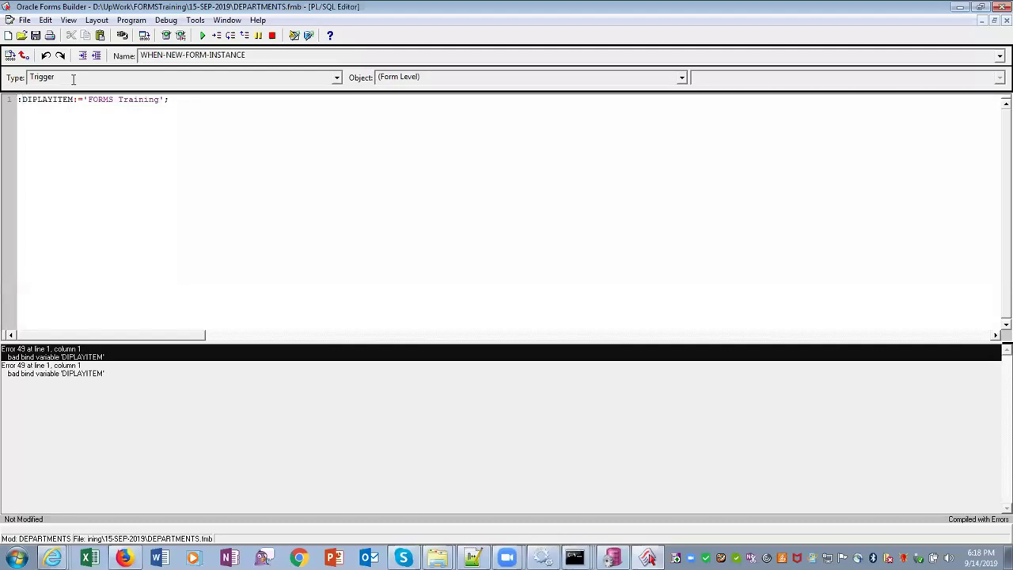
{"action": "key", "text": "Right"}
{"action": "type", "text": "CONTRO"}
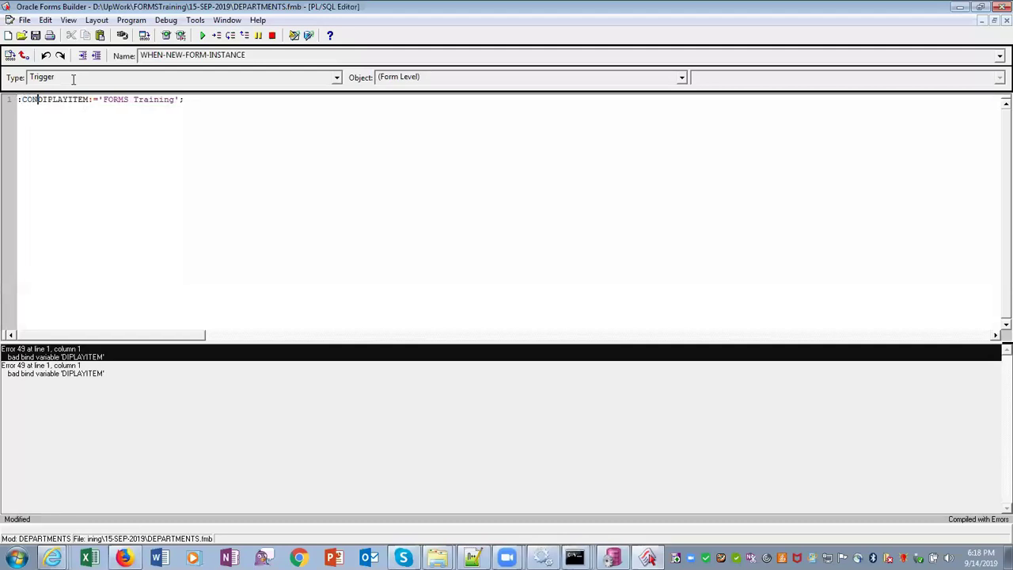
{"action": "type", "text": "LBLOCK."}
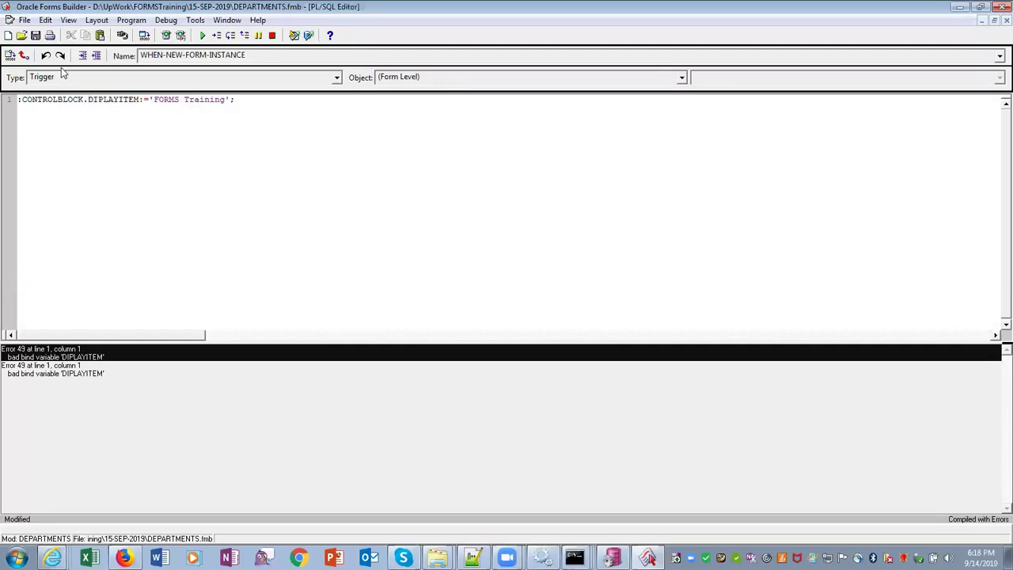
Compile all PL/SQL and open the bad bind variable error in a maximized editor
{"action": "left_click", "coordinate": [46, 21]}
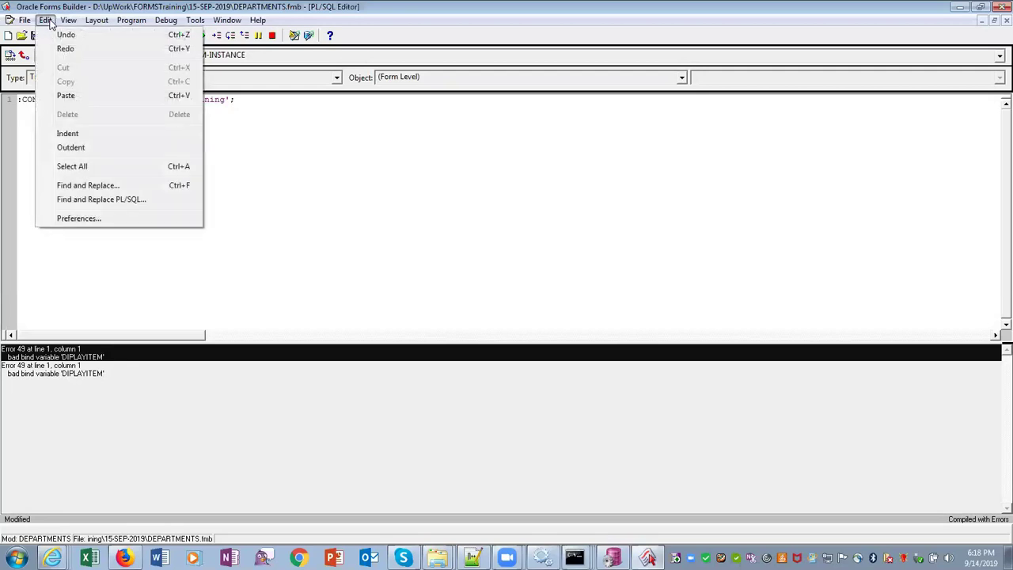
{"action": "mouse_move", "coordinate": [128, 20]}
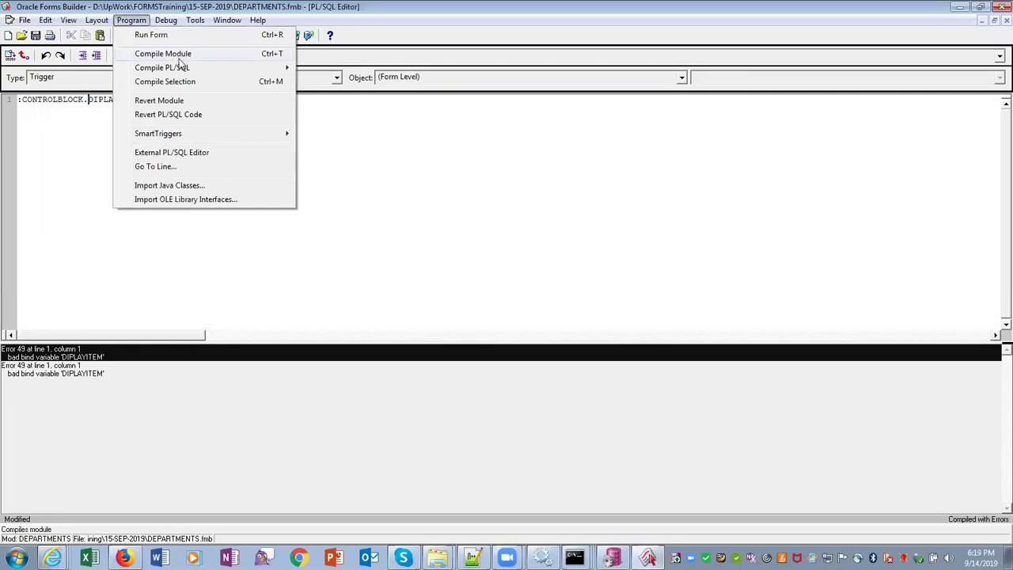
{"action": "mouse_move", "coordinate": [182, 70]}
{"action": "left_click", "coordinate": [319, 82]}
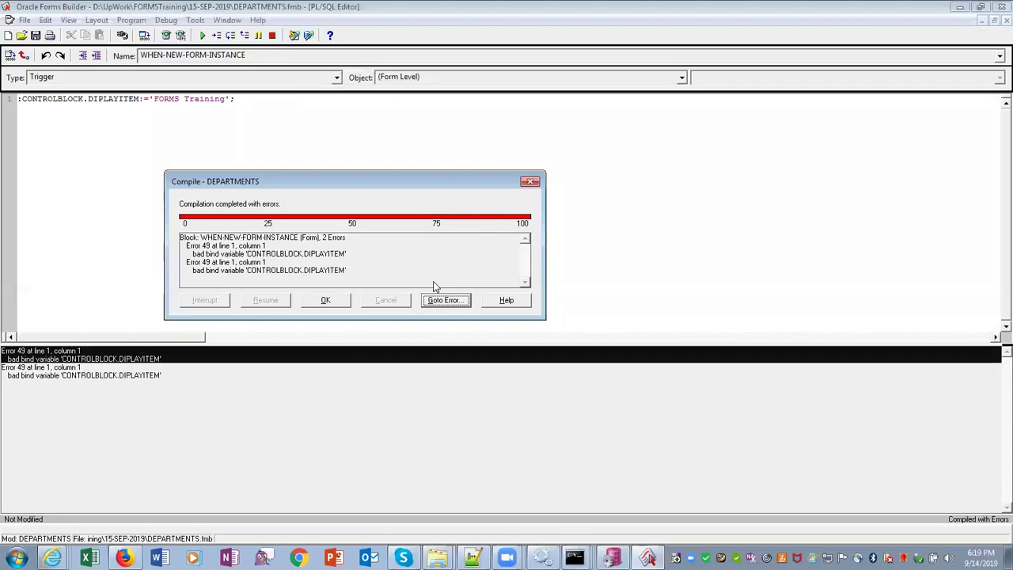
{"action": "left_click", "coordinate": [455, 301]}
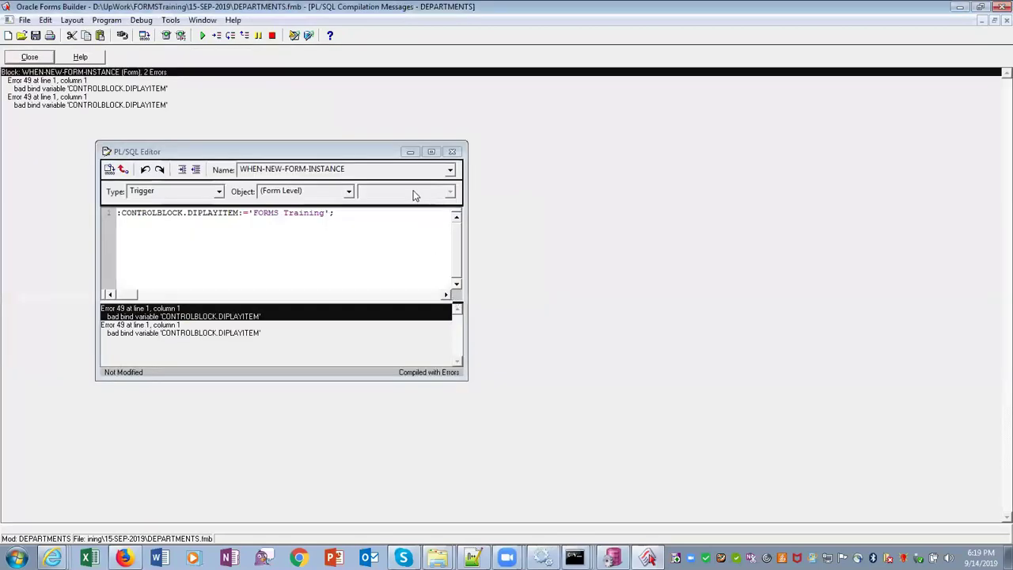
{"action": "left_click", "coordinate": [432, 152]}
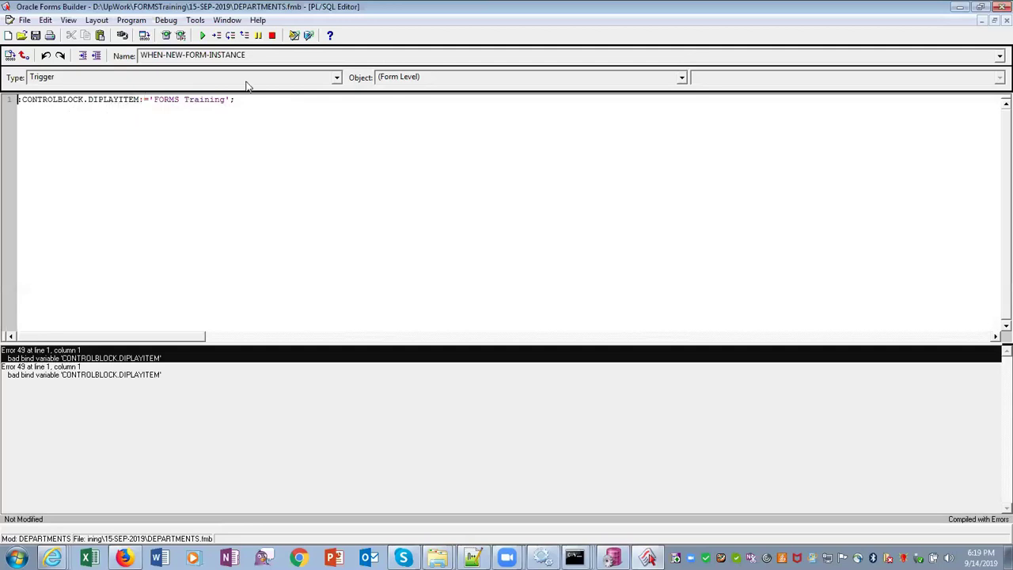
Wrap the trigger's assignment in a begin … end; block
{"action": "left_click", "coordinate": [994, 24]}
{"action": "left_click", "coordinate": [994, 24]}
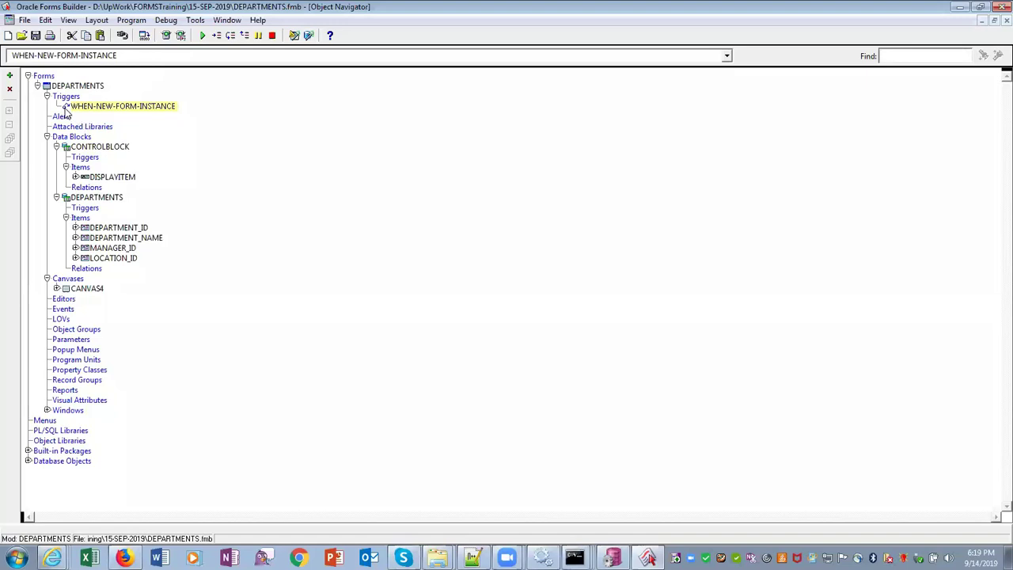
{"action": "double_click", "coordinate": [66, 110]}
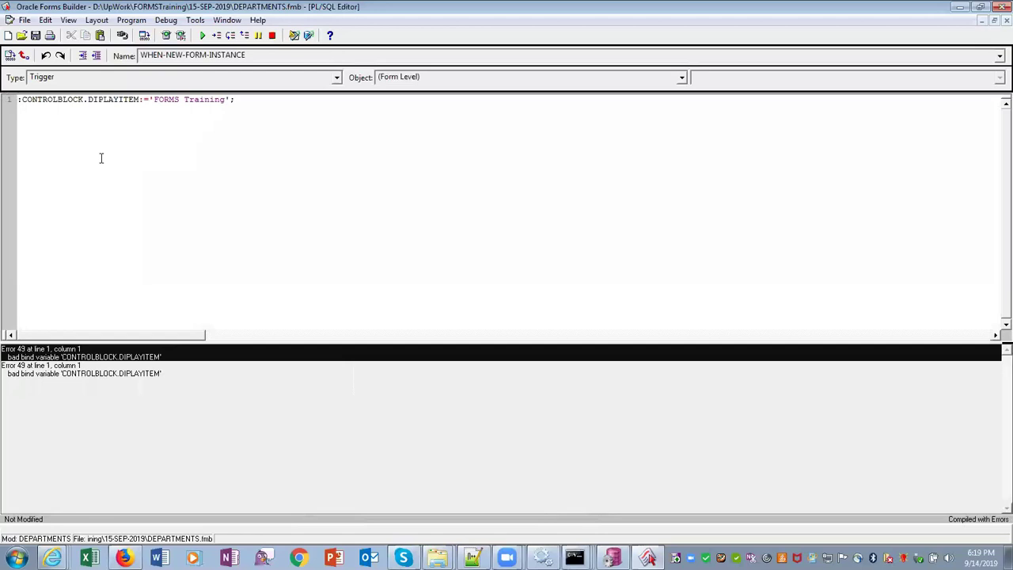
{"action": "key", "text": "Return"}
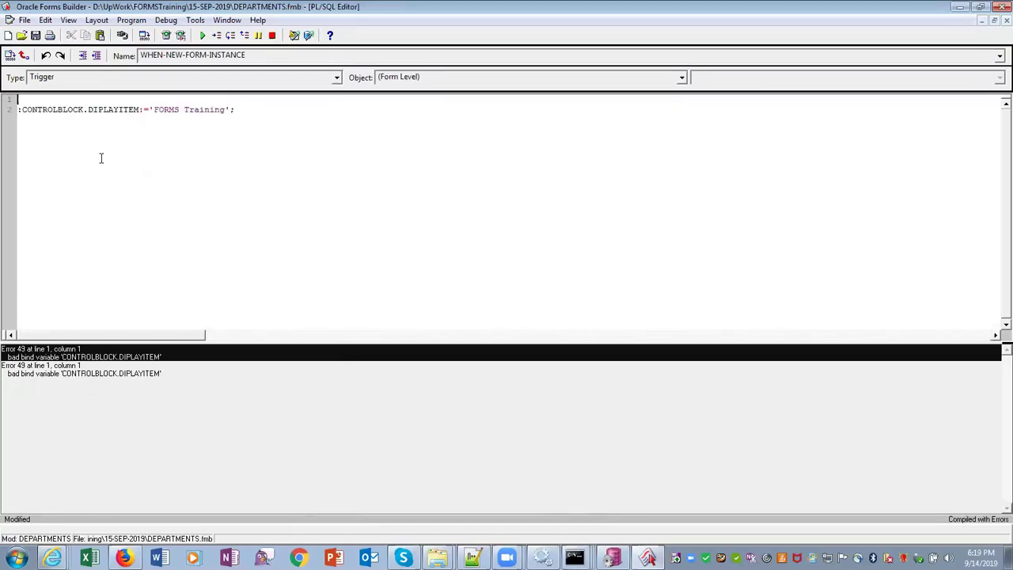
{"action": "type", "text": "begin"}
{"action": "key", "text": "Down"}
{"action": "key", "text": "End"}
{"action": "type", "text": "end;"}
Recompile all PL/SQL, which still reports error 49 at line 2, and dismiss the results
{"action": "left_click", "coordinate": [126, 20]}
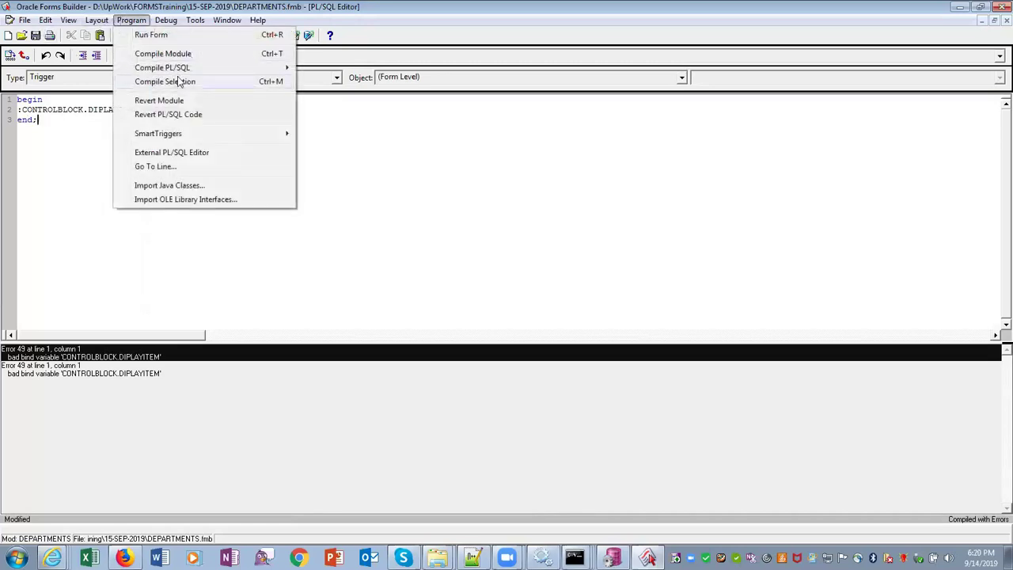
{"action": "mouse_move", "coordinate": [181, 68]}
{"action": "left_click", "coordinate": [340, 86]}
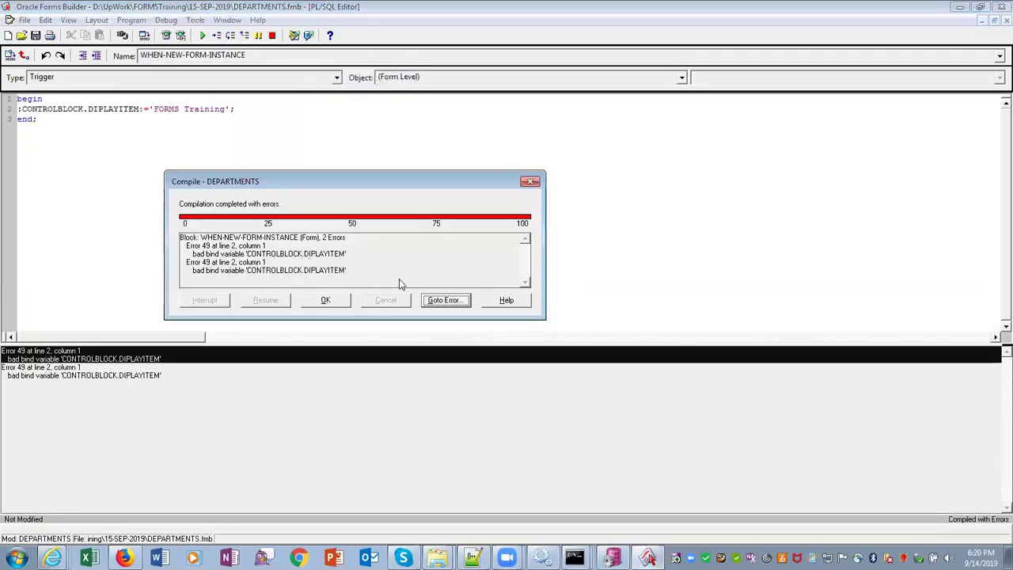
{"action": "left_click", "coordinate": [325, 300]}
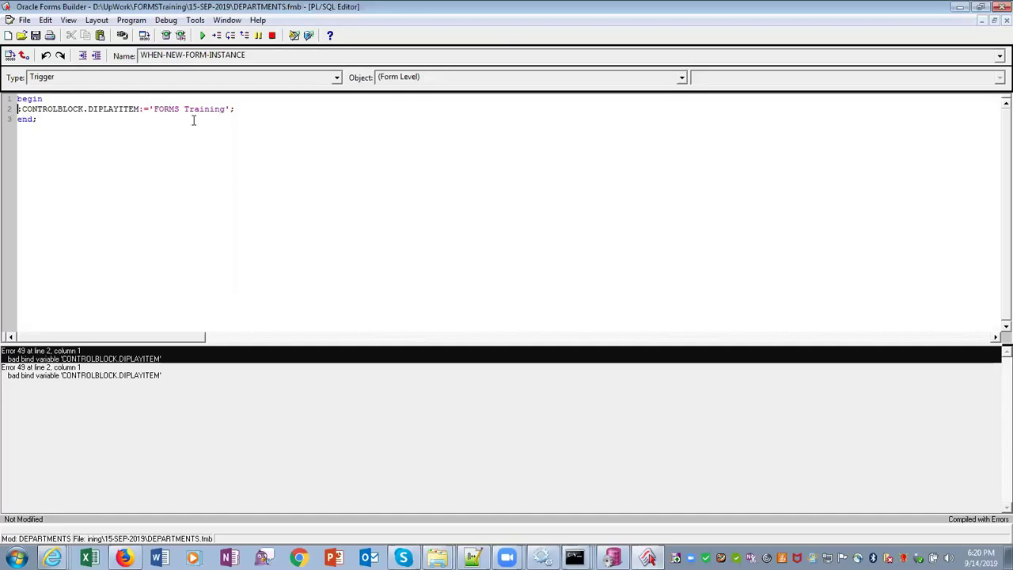
Comment out line 2 with //, add a null; line, and compile all PL/SQL, which reports errors
{"action": "type", "text": "//"}
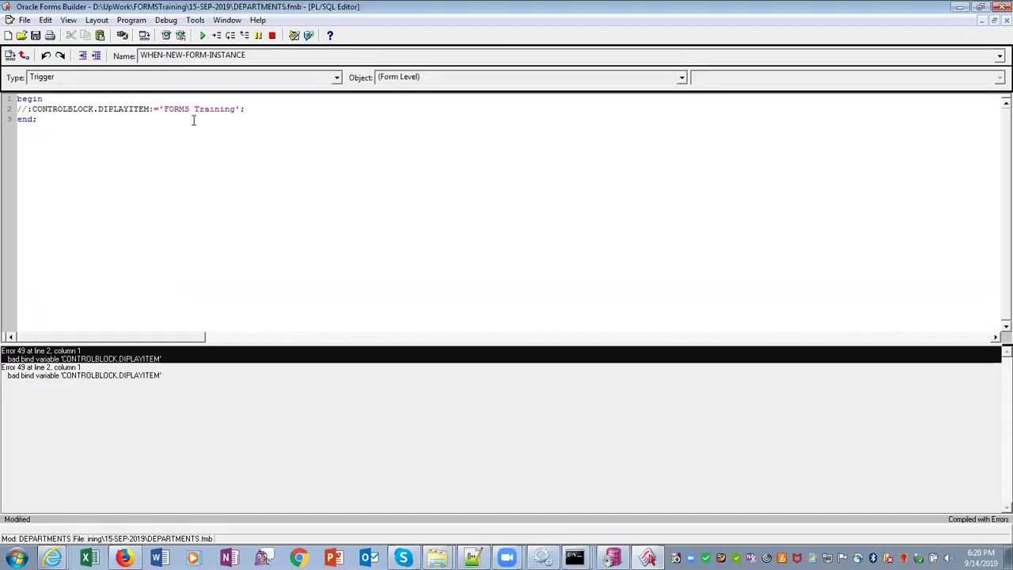
{"action": "left_click", "coordinate": [254, 111]}
{"action": "key", "text": "Return"}
{"action": "type", "text": "null;"}
{"action": "left_click", "coordinate": [133, 20]}
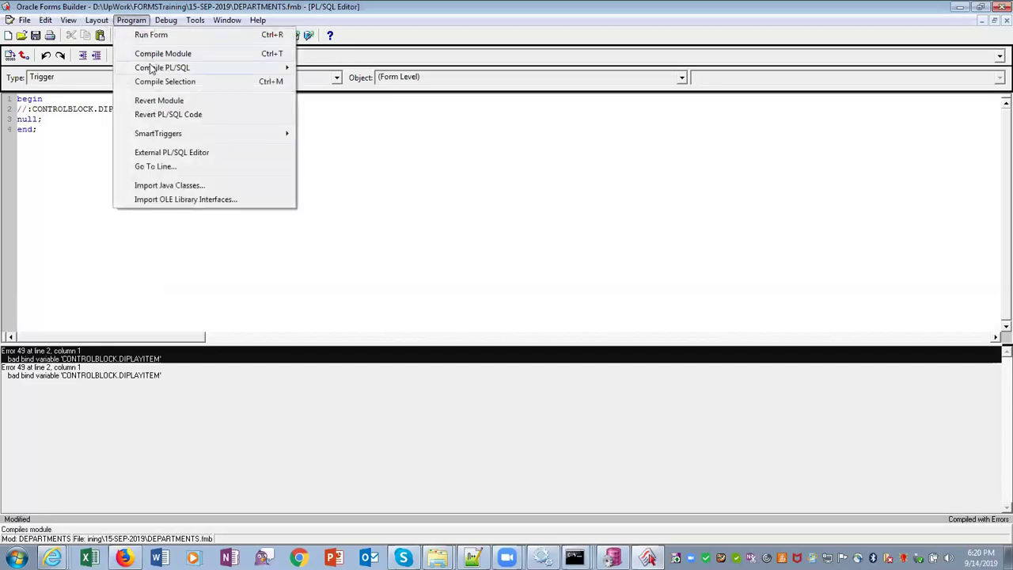
{"action": "mouse_move", "coordinate": [162, 68]}
{"action": "left_click", "coordinate": [331, 85]}
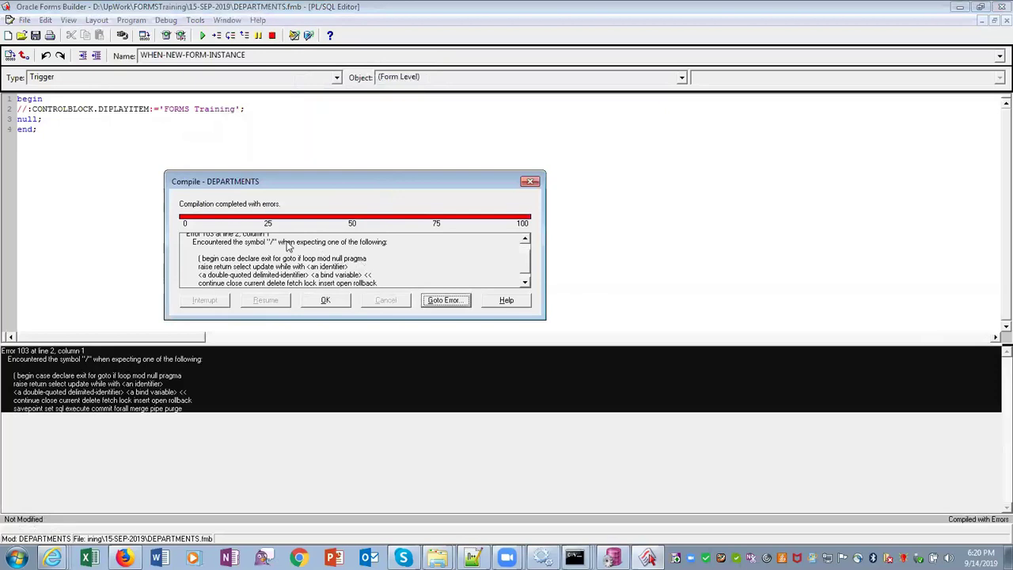
{"action": "key", "text": "Return"}
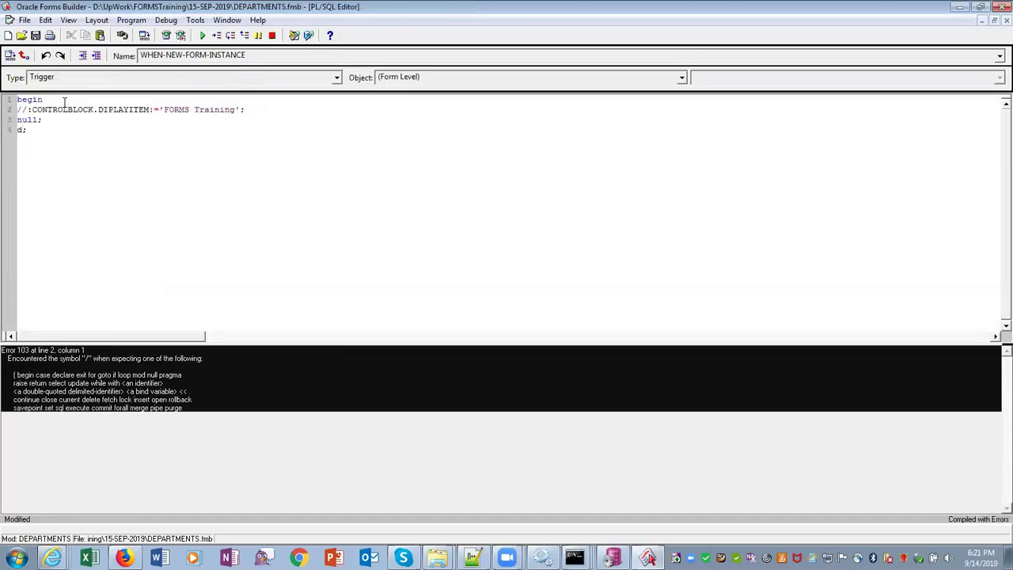
Replace the invalid comment marker with -- and recompile all PL/SQL successfully
{"action": "type", "text": "n"}
{"action": "key", "text": "Delete"}
{"action": "key", "text": "Delete"}
{"action": "type", "text": "--"}
{"action": "left_click", "coordinate": [132, 19]}
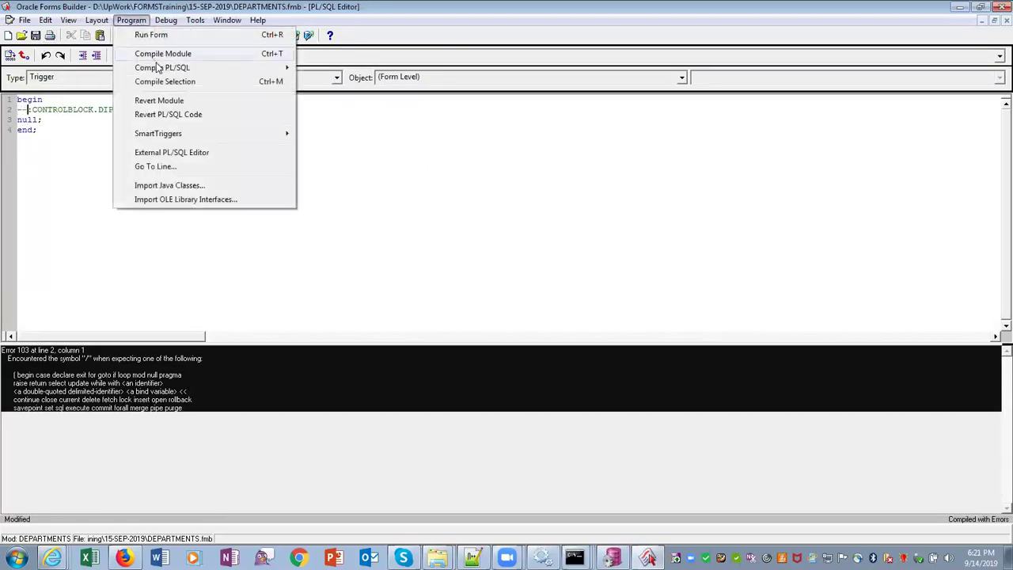
{"action": "mouse_move", "coordinate": [158, 67]}
{"action": "left_click", "coordinate": [313, 80]}
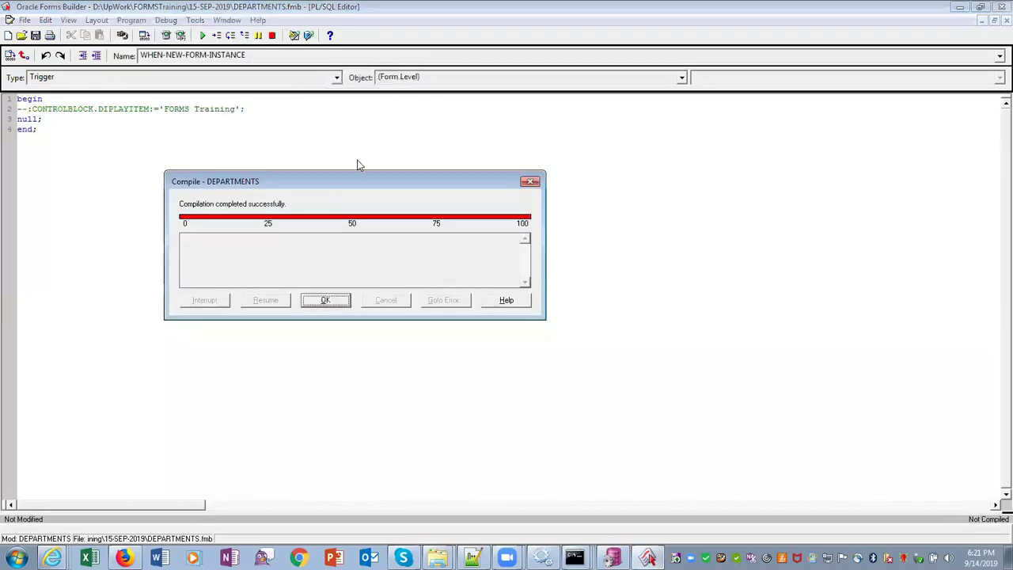
{"action": "left_click", "coordinate": [340, 301]}
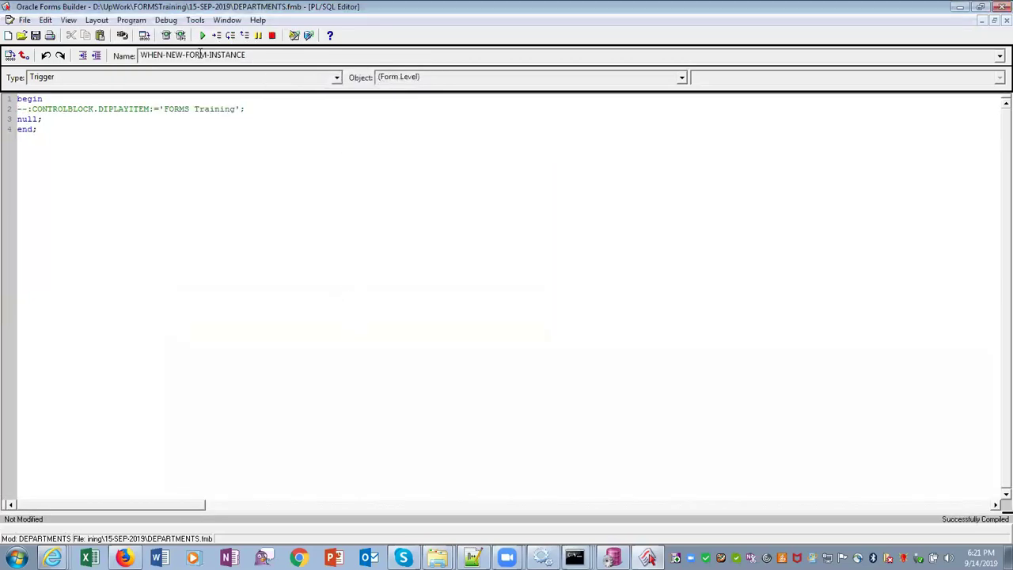
{"action": "left_click", "coordinate": [226, 20]}
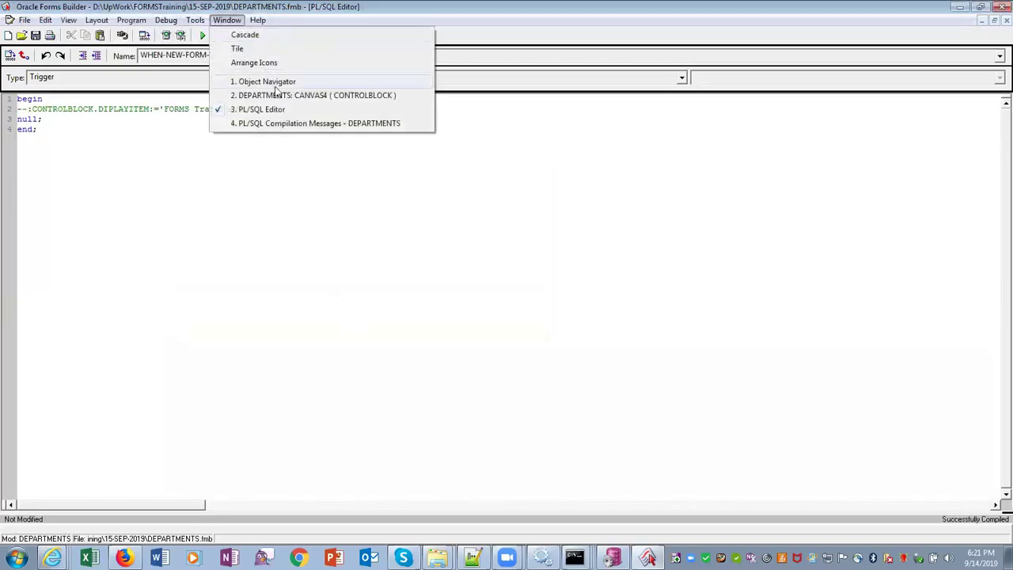
Open the Property Palette for CONTROLBLOCK's DISPLAYITEM item from the object tree
{"action": "left_click", "coordinate": [273, 81]}
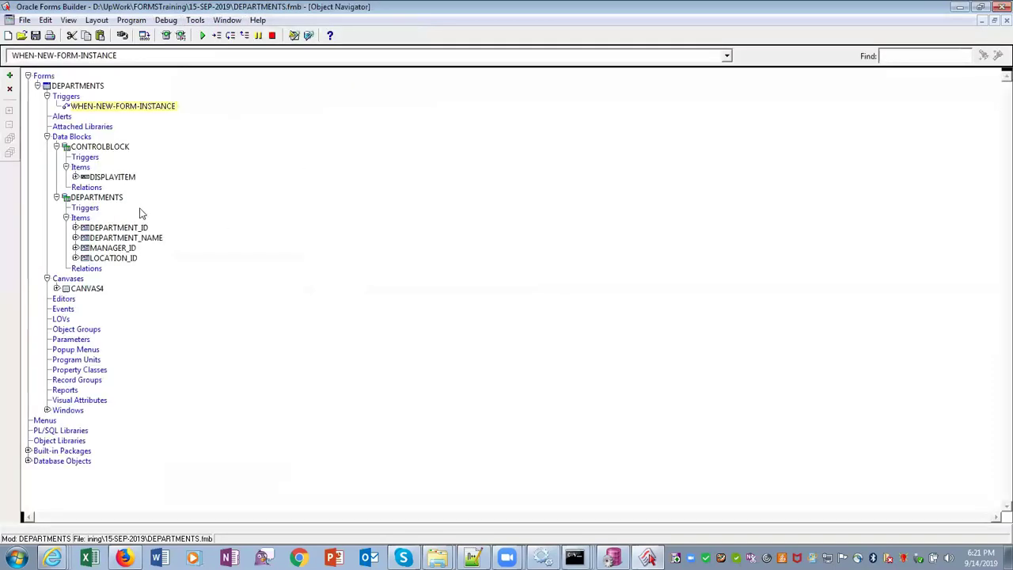
{"action": "left_click", "coordinate": [111, 179]}
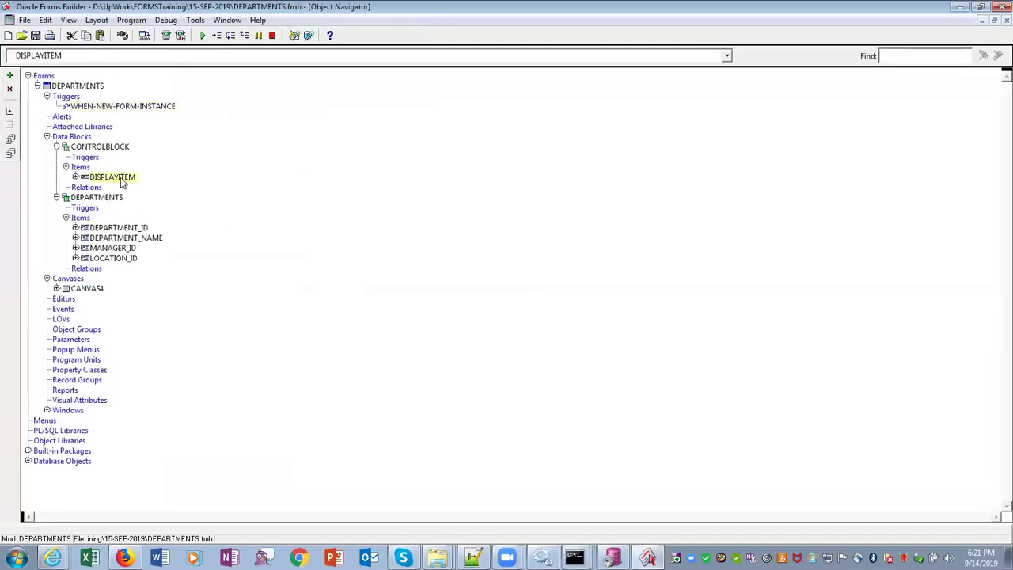
{"action": "right_click", "coordinate": [123, 181]}
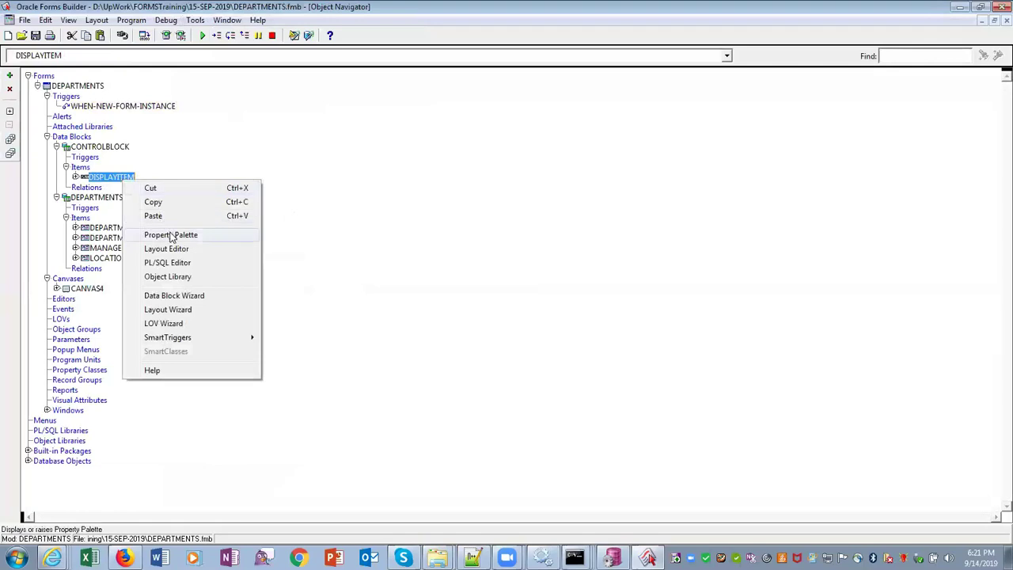
{"action": "left_click", "coordinate": [171, 234]}
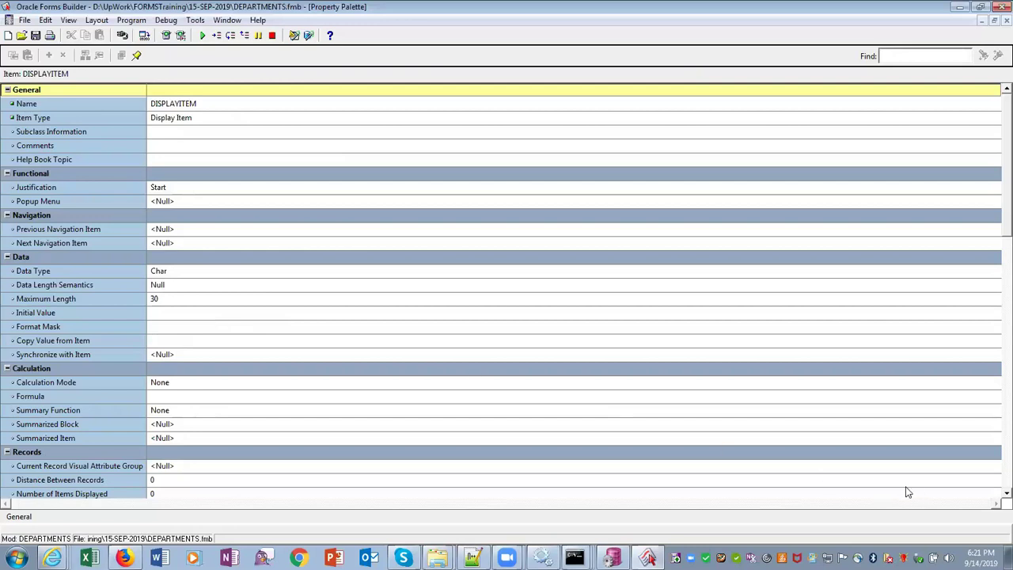
Review DISPLAYITEM's properties, a Char display item of maximum length 30, then close the palette
{"action": "scroll", "coordinate": [995, 500], "scroll_direction": "down", "scroll_amount": 2}
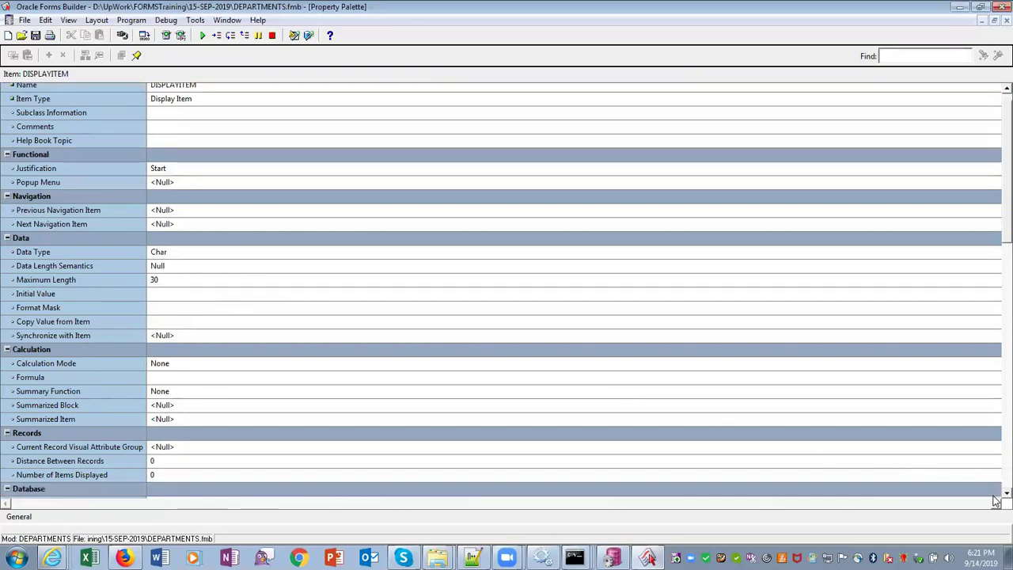
{"action": "scroll", "coordinate": [996, 500], "scroll_direction": "down", "scroll_amount": 4}
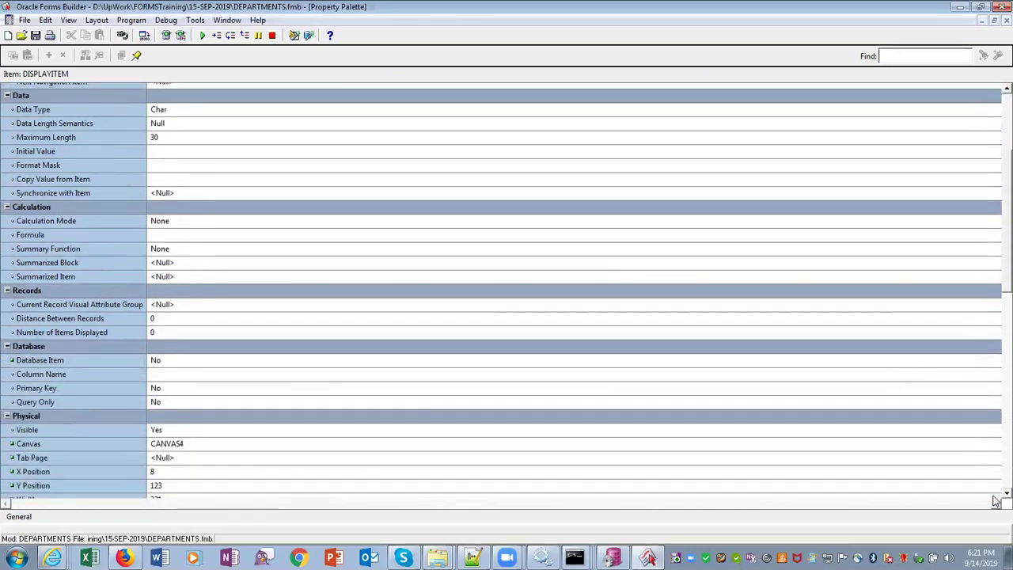
{"action": "scroll", "coordinate": [995, 500], "scroll_direction": "down", "scroll_amount": 2}
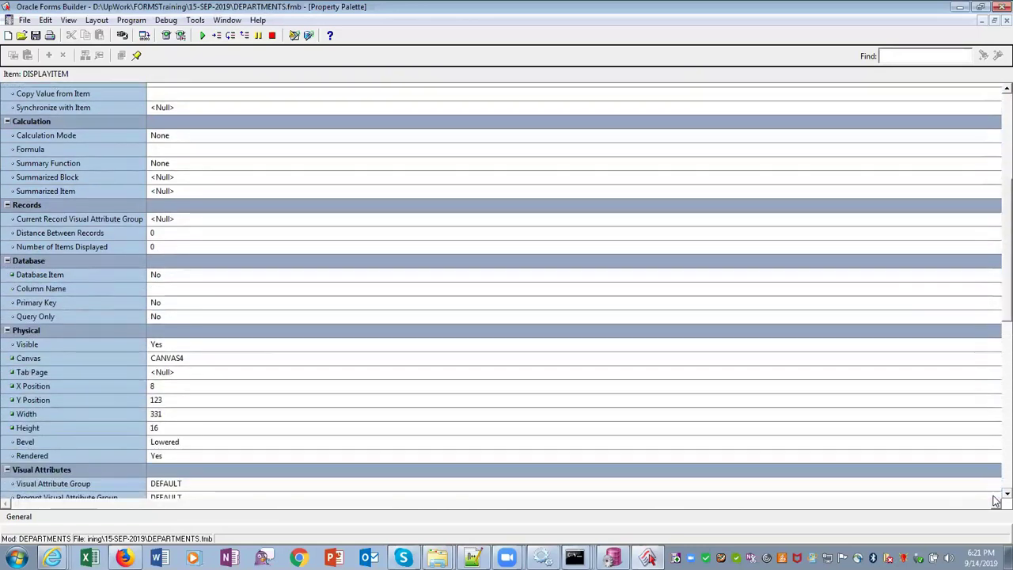
{"action": "scroll", "coordinate": [995, 500], "scroll_direction": "down", "scroll_amount": 1}
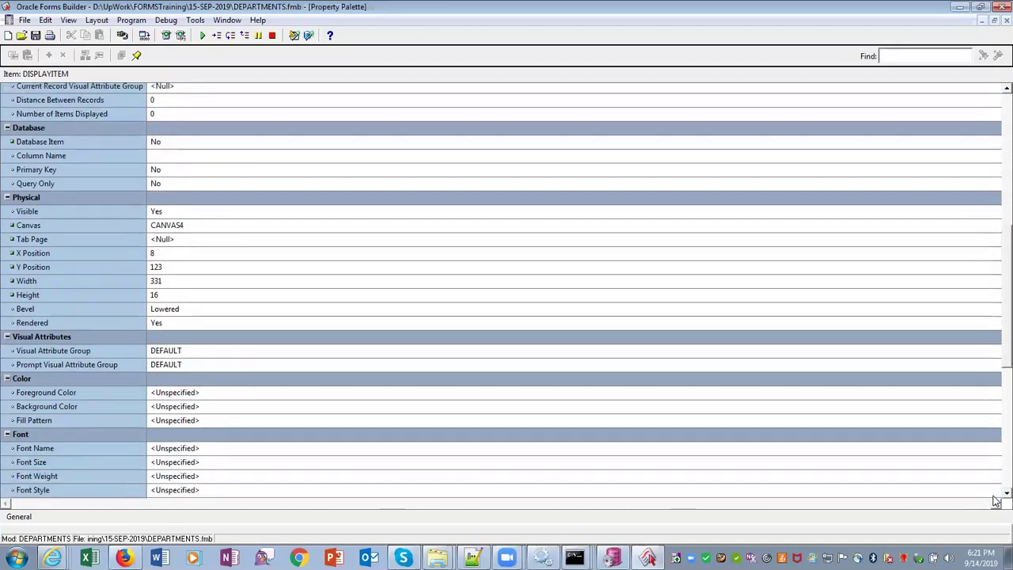
{"action": "scroll", "coordinate": [996, 500], "scroll_direction": "down", "scroll_amount": 3}
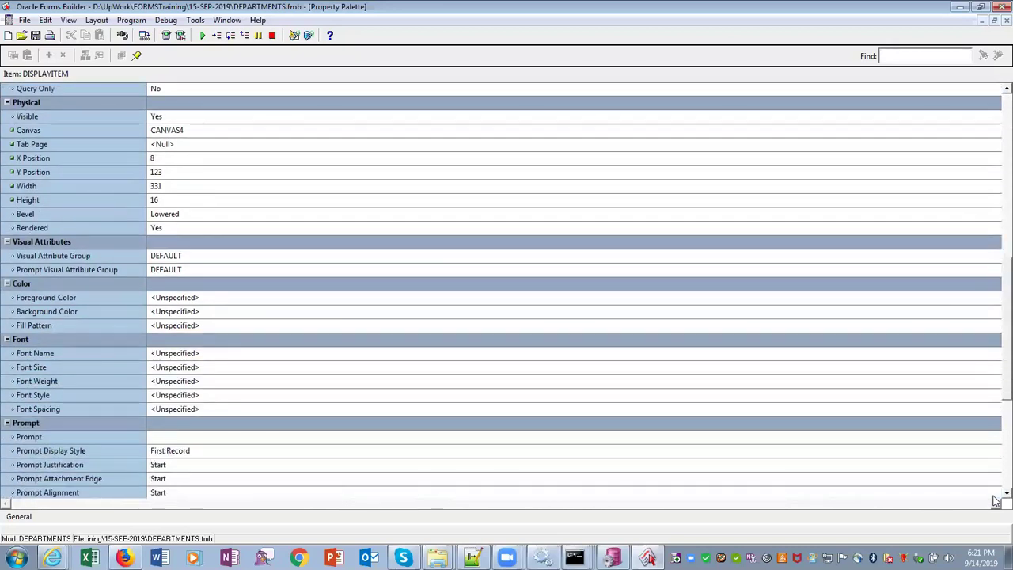
{"action": "scroll", "coordinate": [996, 500], "scroll_direction": "down", "scroll_amount": 3}
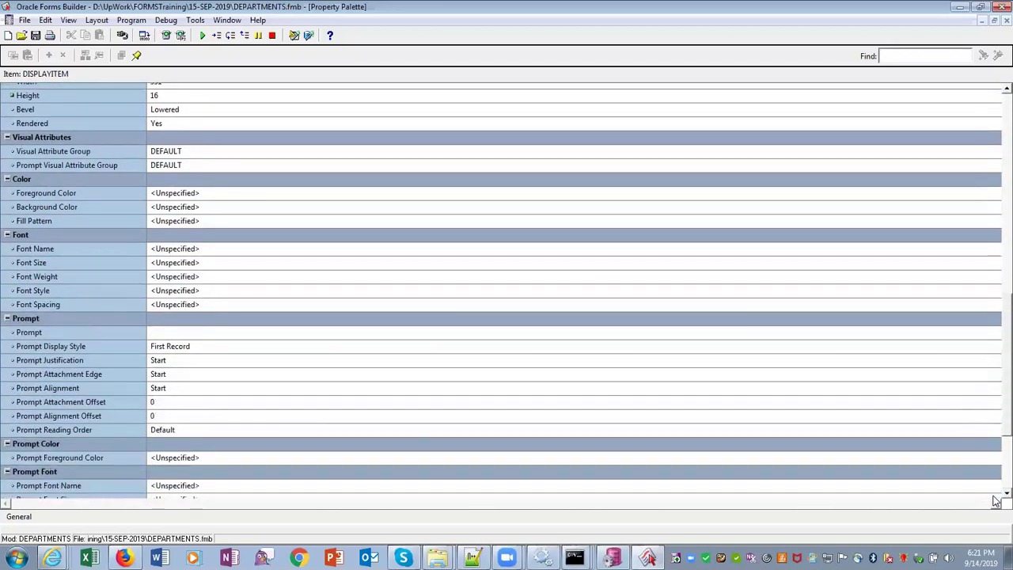
{"action": "scroll", "coordinate": [995, 500], "scroll_direction": "down", "scroll_amount": 3}
{"action": "scroll", "coordinate": [995, 500], "scroll_direction": "down", "scroll_amount": 2}
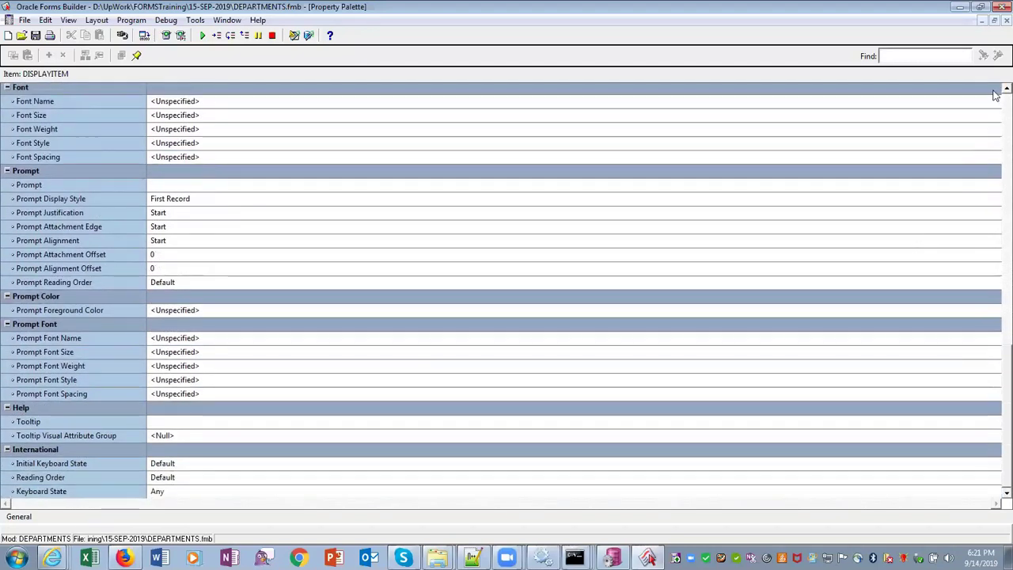
{"action": "scroll", "coordinate": [995, 102], "scroll_direction": "up", "scroll_amount": 1}
{"action": "scroll", "coordinate": [995, 94], "scroll_direction": "up", "scroll_amount": 6}
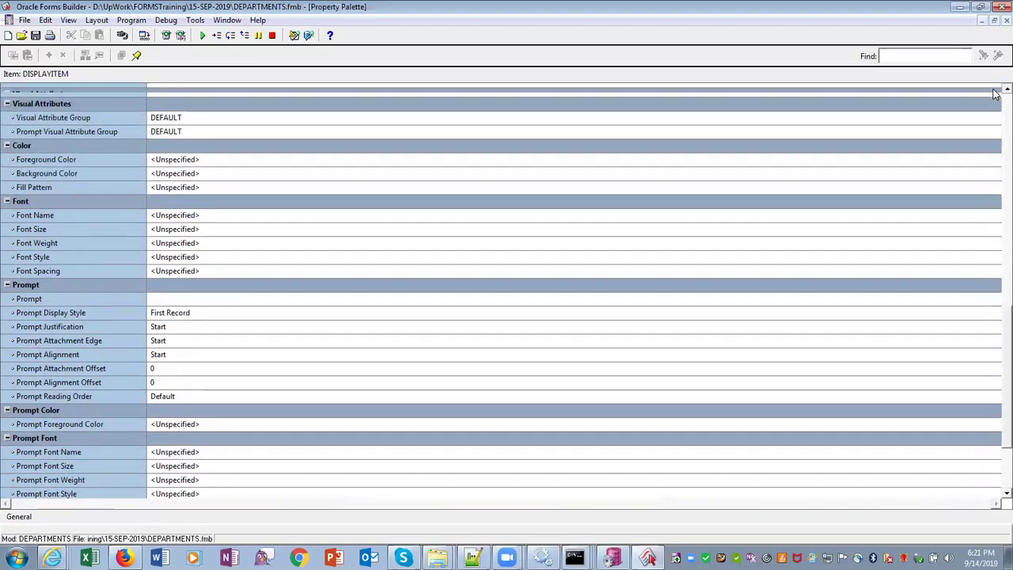
{"action": "scroll", "coordinate": [995, 94], "scroll_direction": "up", "scroll_amount": 3}
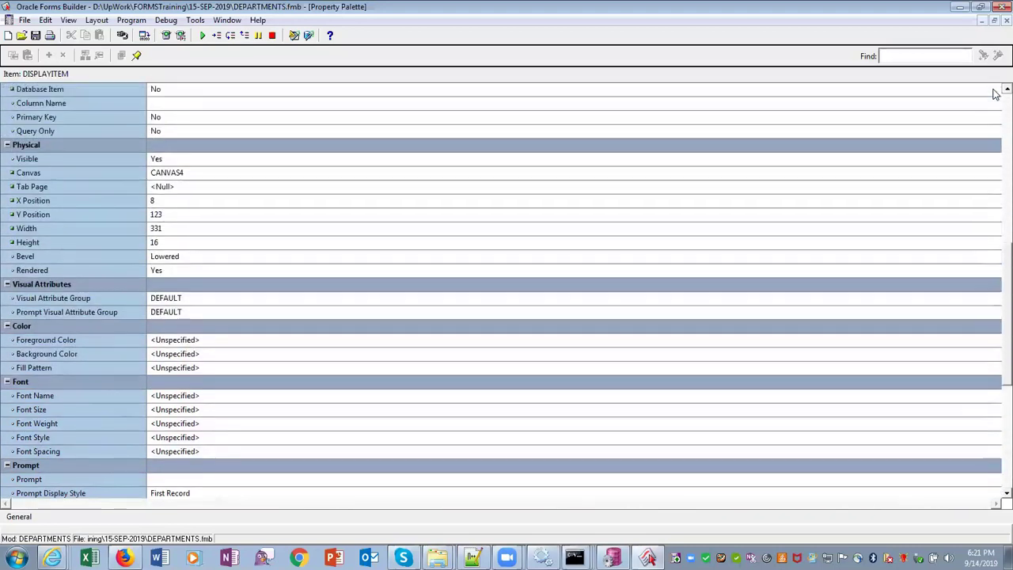
{"action": "scroll", "coordinate": [996, 93], "scroll_direction": "up", "scroll_amount": 4}
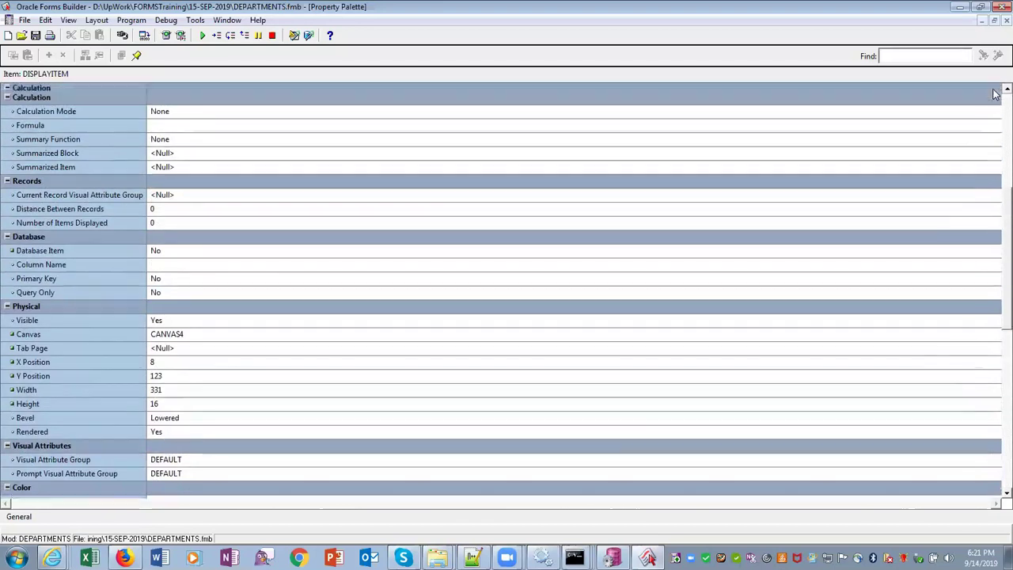
{"action": "scroll", "coordinate": [995, 93], "scroll_direction": "up", "scroll_amount": 4}
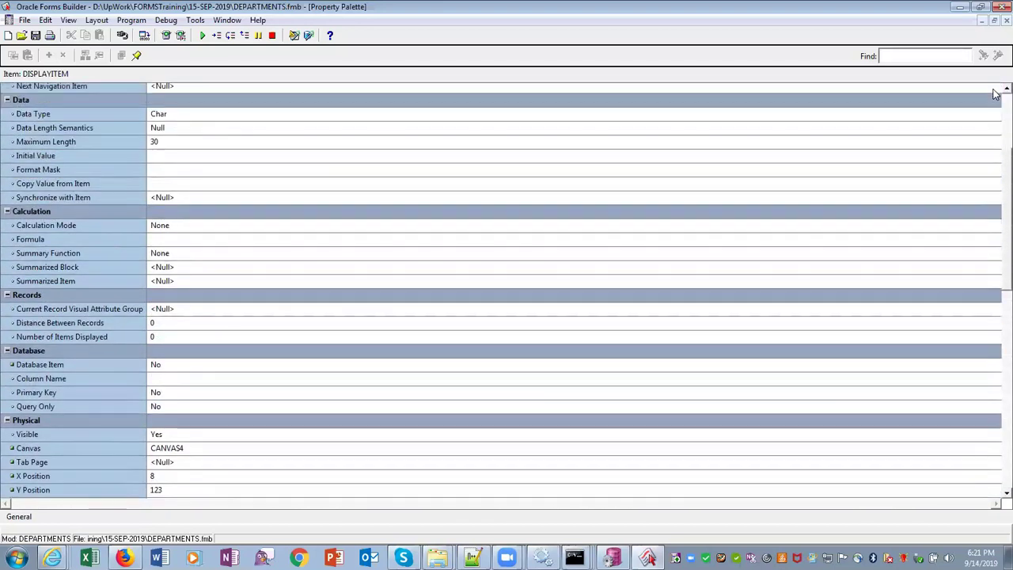
{"action": "scroll", "coordinate": [995, 94], "scroll_direction": "up", "scroll_amount": 2}
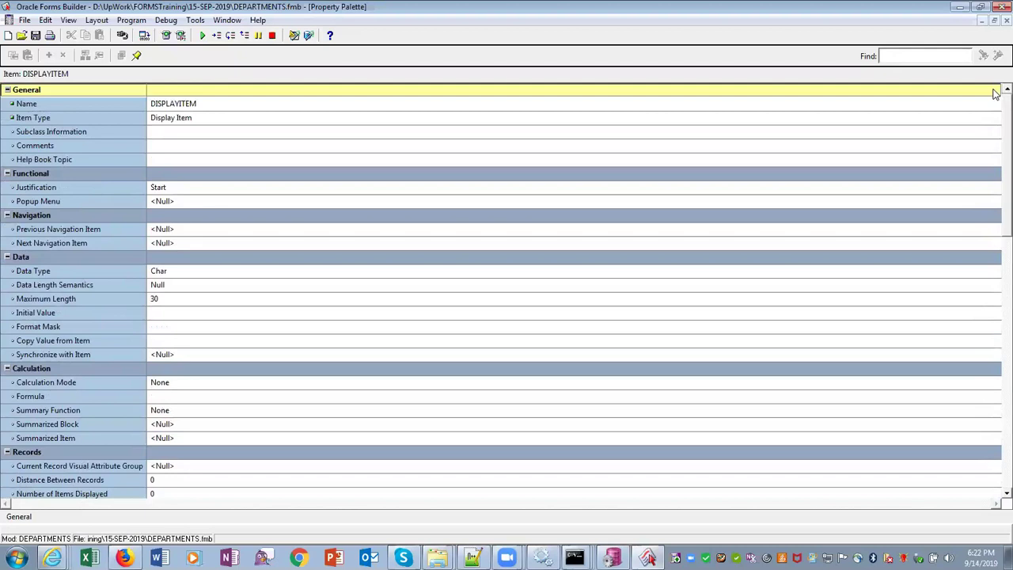
{"action": "left_click", "coordinate": [1002, 21]}
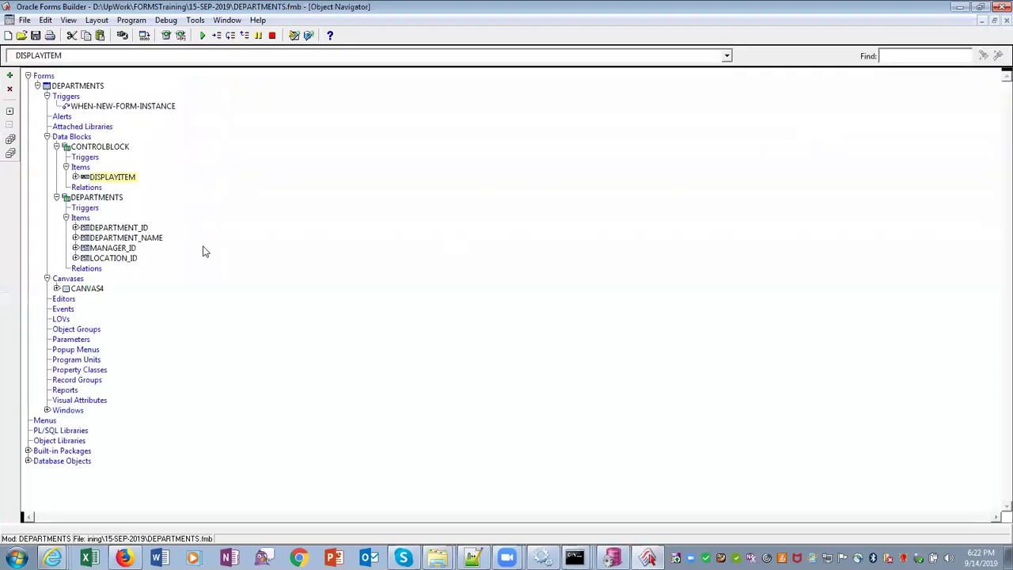
Reopen DISPLAYITEM's Property Palette, confirm its Name is DISPLAYITEM, and return to the Object Navigator
{"action": "left_click", "coordinate": [60, 107]}
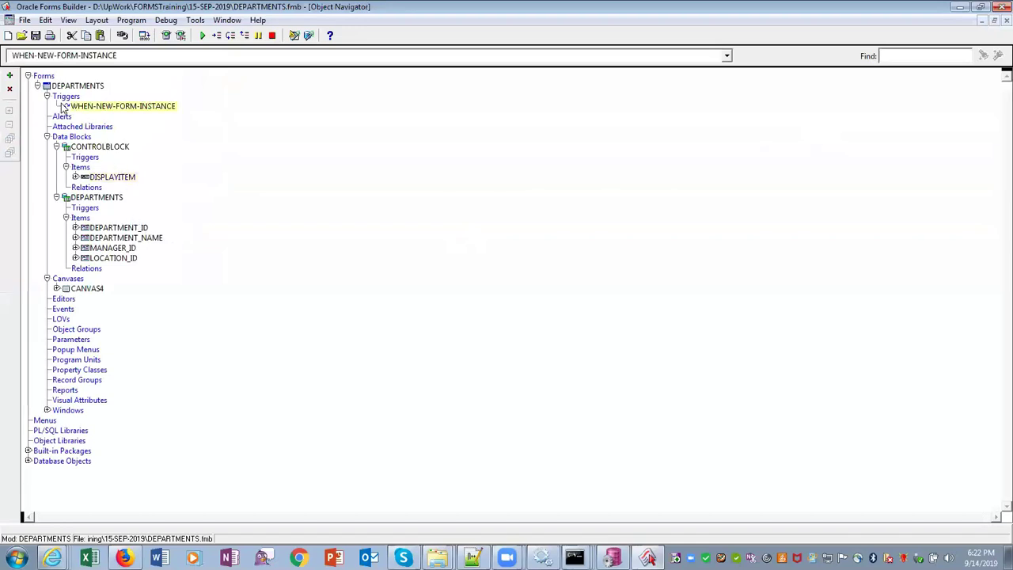
{"action": "left_click", "coordinate": [114, 177]}
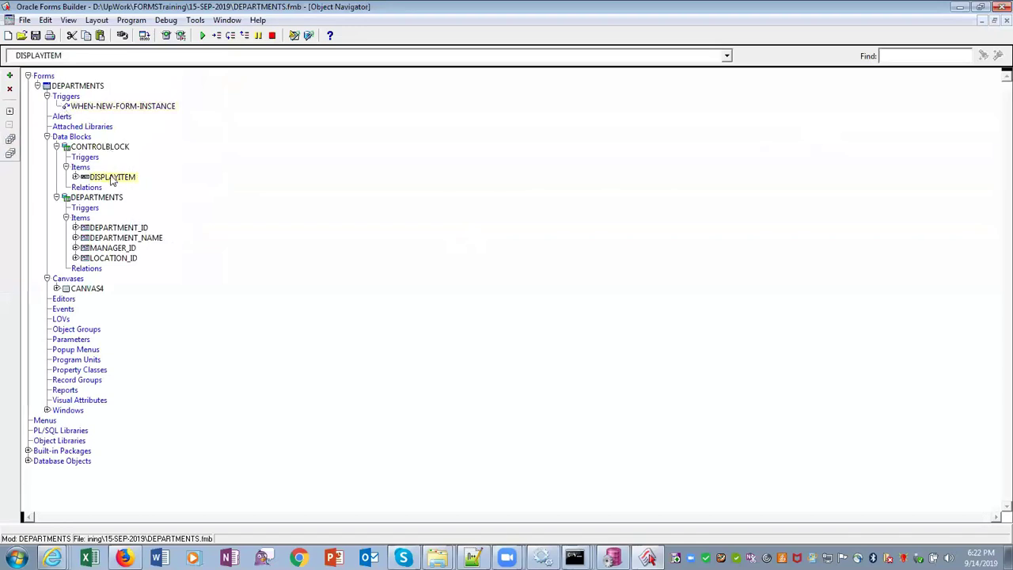
{"action": "right_click", "coordinate": [116, 179]}
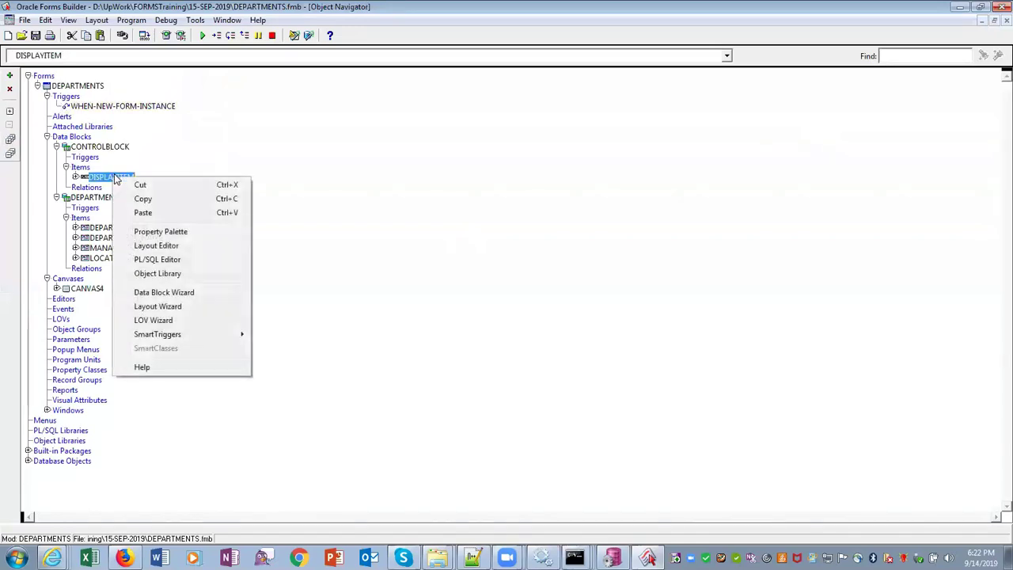
{"action": "left_click", "coordinate": [176, 231]}
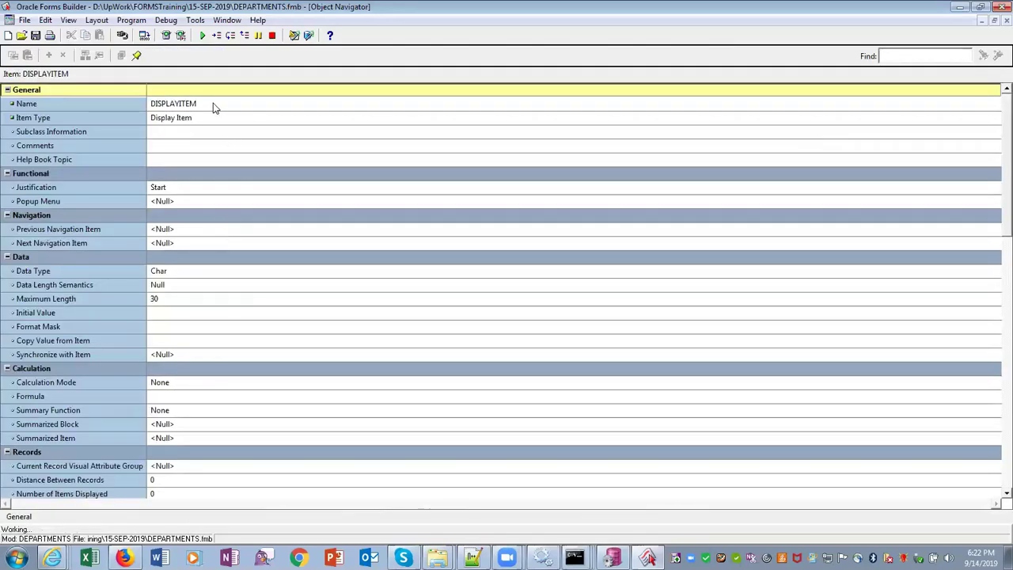
{"action": "left_click", "coordinate": [213, 104]}
{"action": "key", "text": "ctrl+c"}
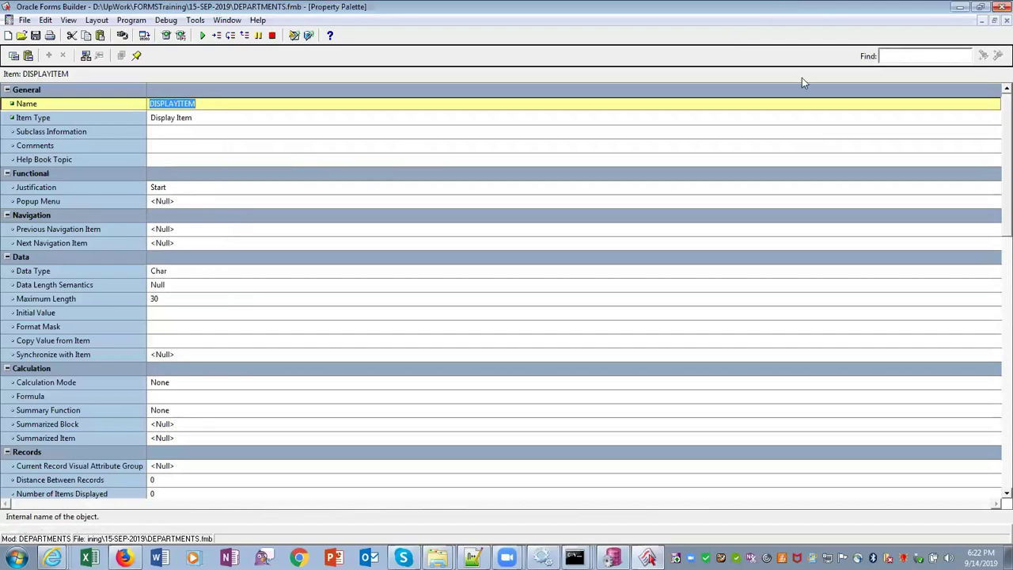
{"action": "key", "text": "F3"}
Edit the WHEN-NEW-FORM-INSTANCE trigger so the uncommented line reads :DISPLAYITEM:='FORMS Training';
{"action": "left_click", "coordinate": [66, 108]}
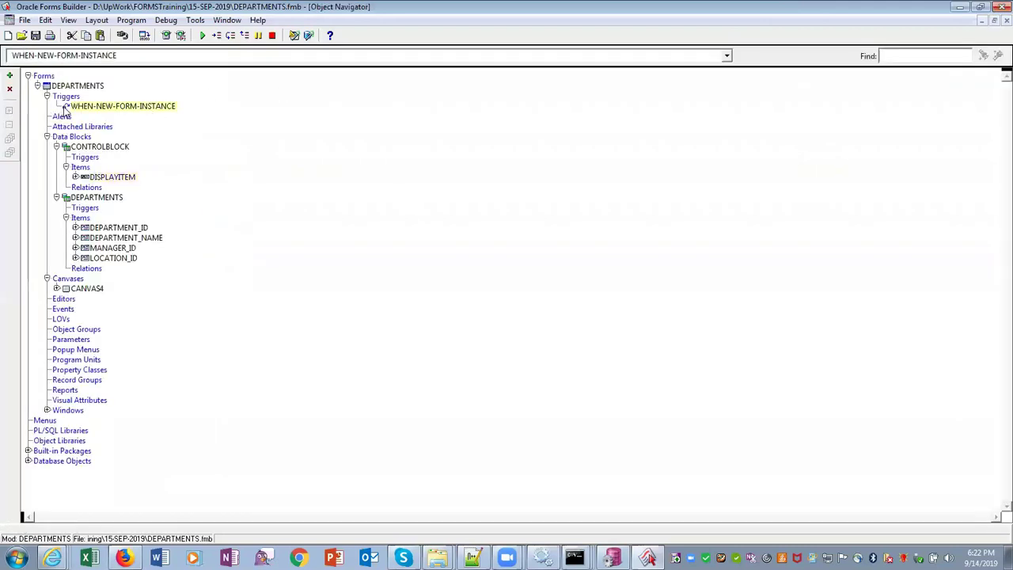
{"action": "double_click", "coordinate": [67, 109]}
{"action": "left_click_drag", "start_coordinate": [151, 109], "coordinate": [43, 109]}
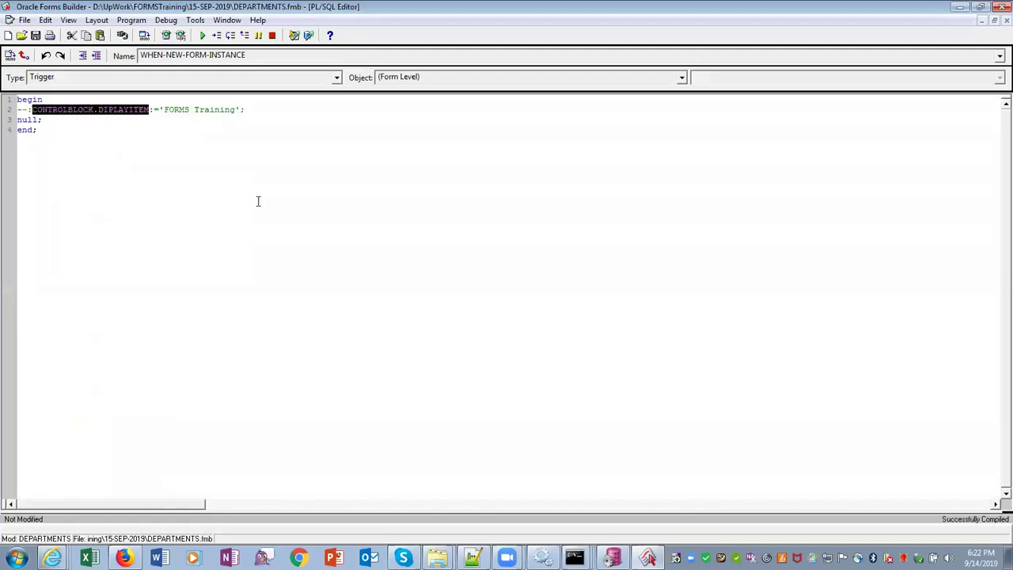
{"action": "key", "text": "ctrl+v"}
{"action": "left_click", "coordinate": [26, 112]}
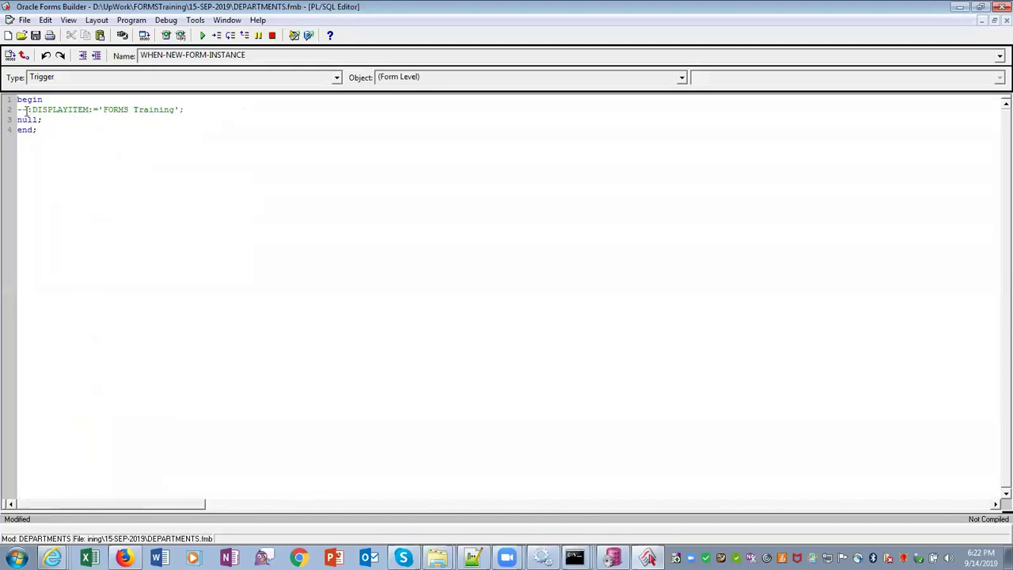
{"action": "key", "text": "BackSpace"}
{"action": "key", "text": "BackSpace"}
{"action": "key", "text": "BackSpace"}
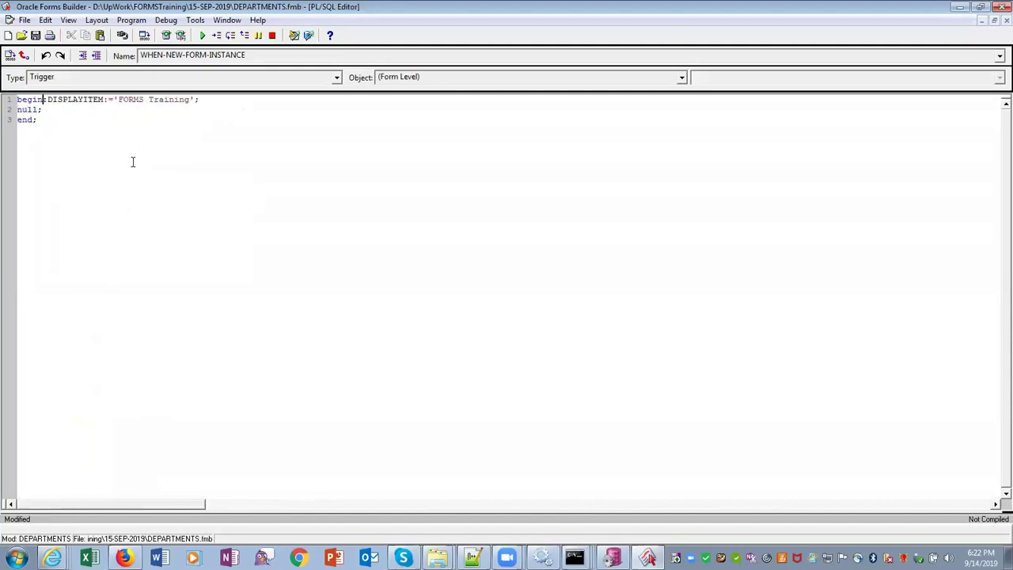
{"action": "key", "text": "Return"}
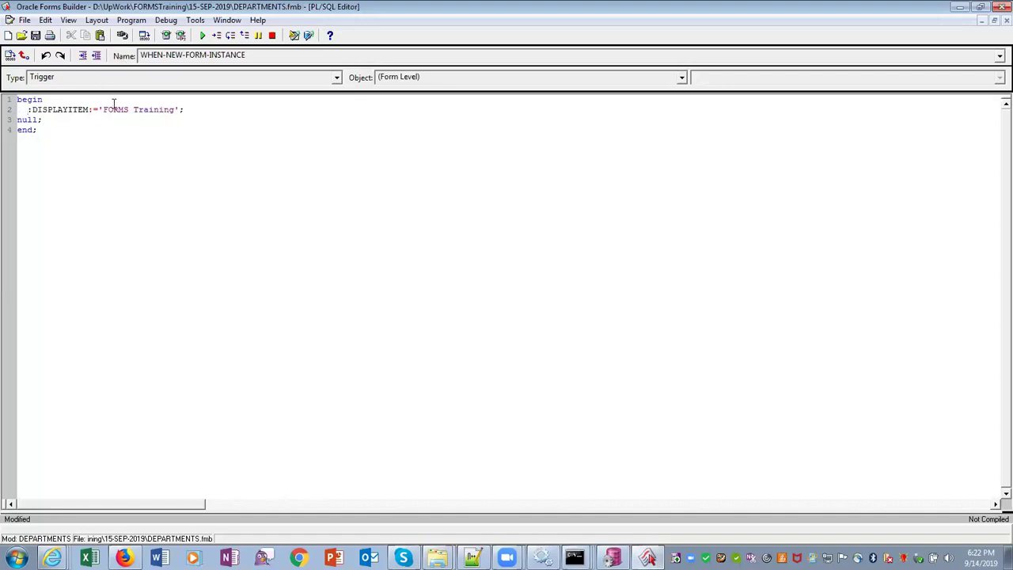
Compile all PL/SQL successfully, return to the Object Navigator, and run the DEPARTMENTS form
{"action": "left_click", "coordinate": [132, 20]}
{"action": "mouse_move", "coordinate": [170, 69]}
{"action": "left_click", "coordinate": [323, 84]}
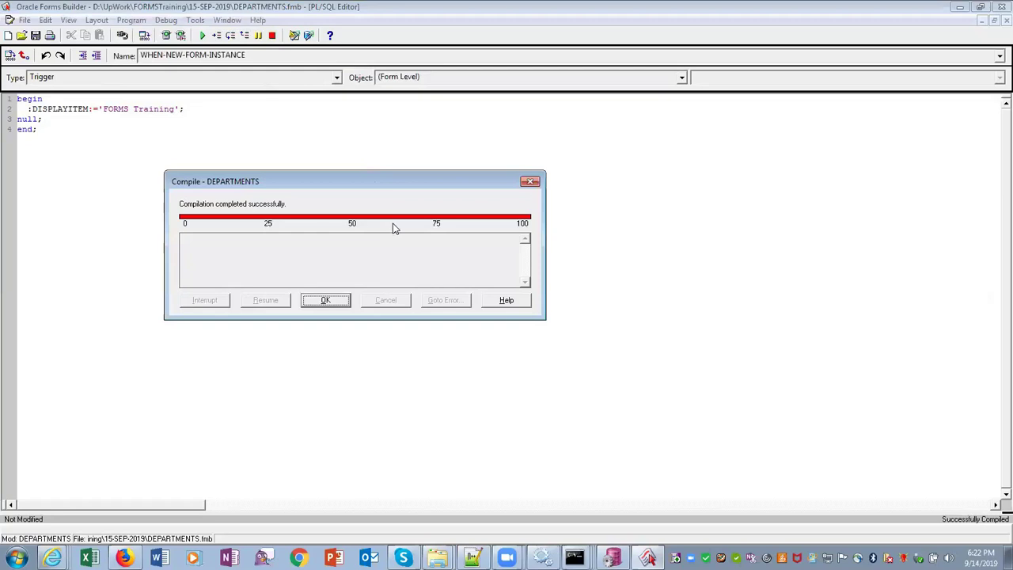
{"action": "left_click", "coordinate": [342, 301]}
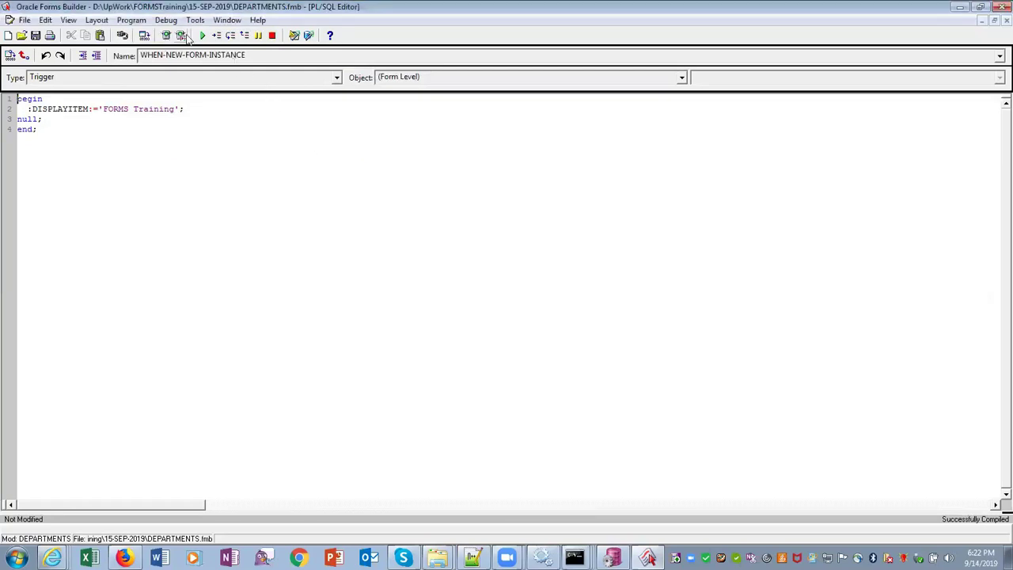
{"action": "left_click", "coordinate": [225, 21]}
{"action": "left_click", "coordinate": [267, 80]}
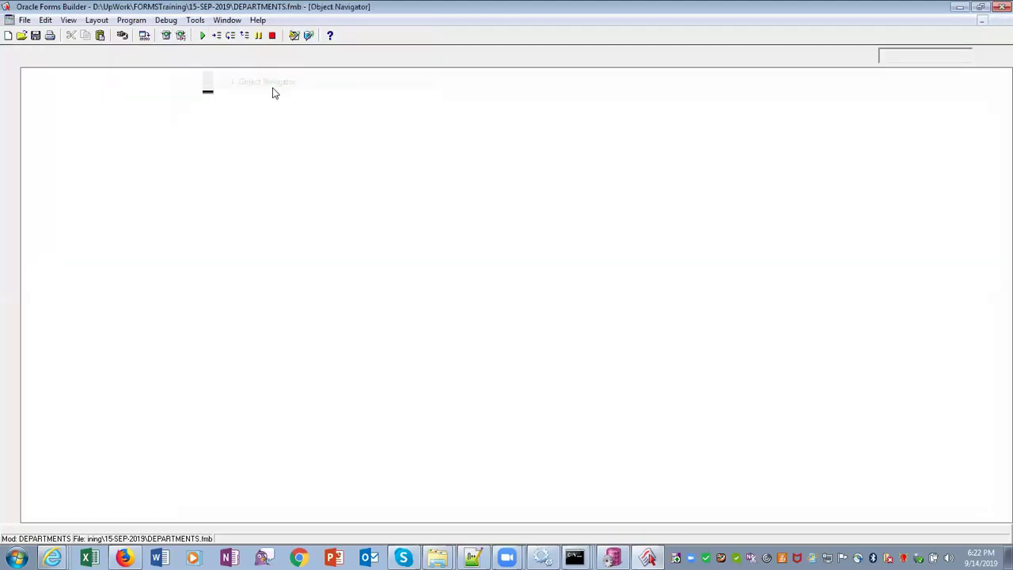
{"action": "left_click", "coordinate": [166, 35]}
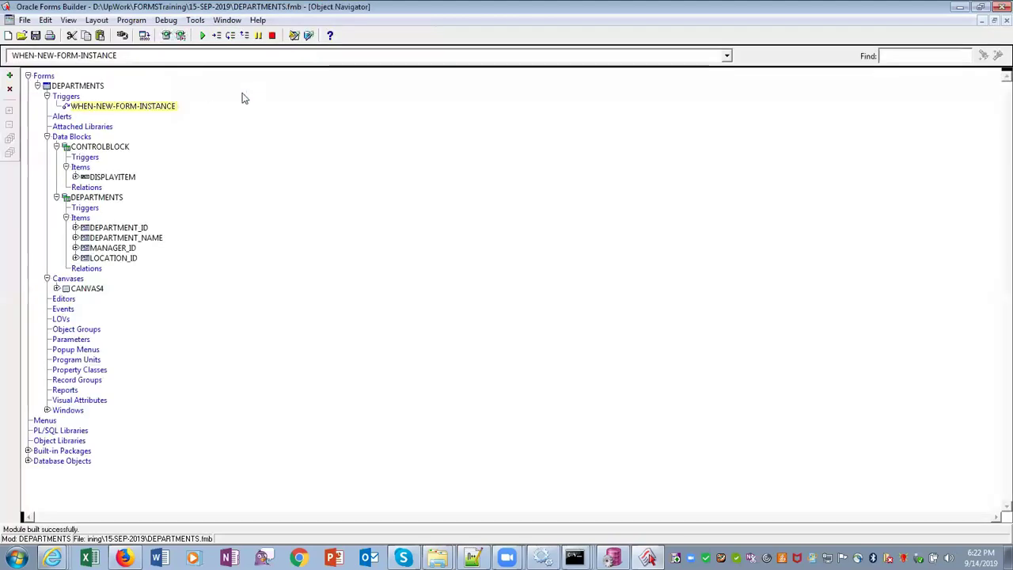